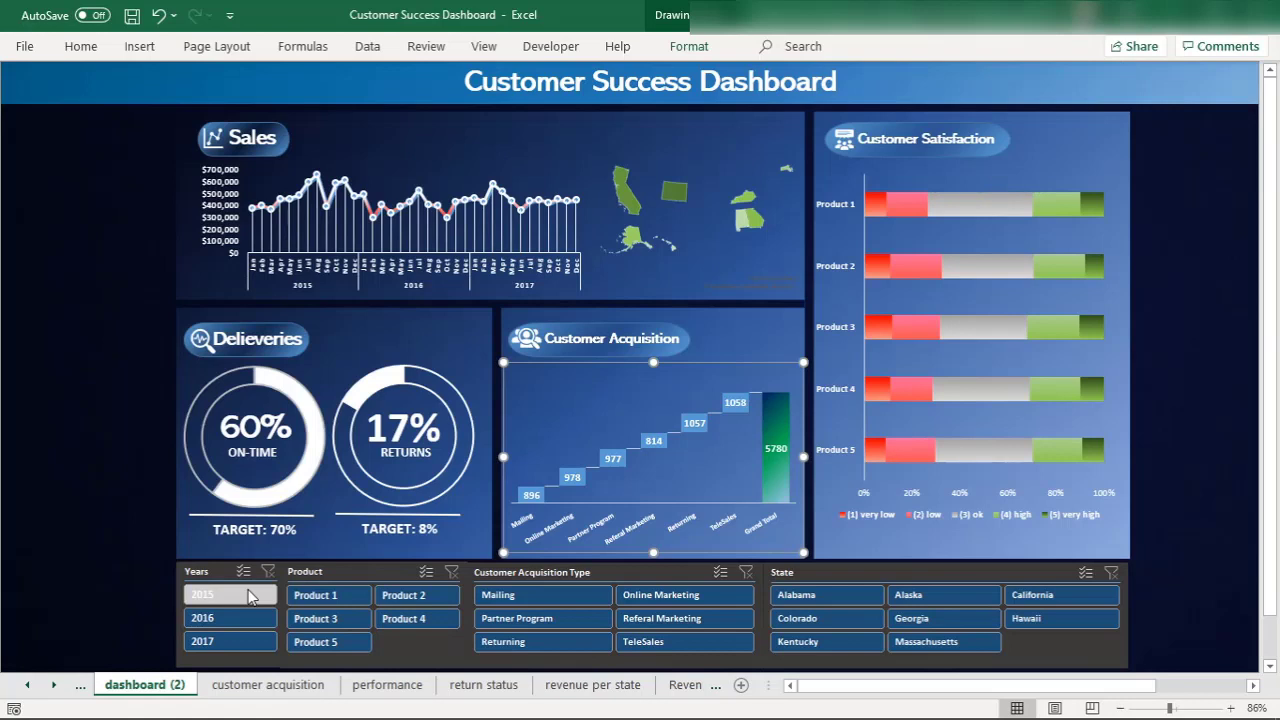
Filter the dashboard to 2015, 2016 and 2017 in turn, and clear the year filter
{"action": "left_click", "coordinate": [250, 596]}
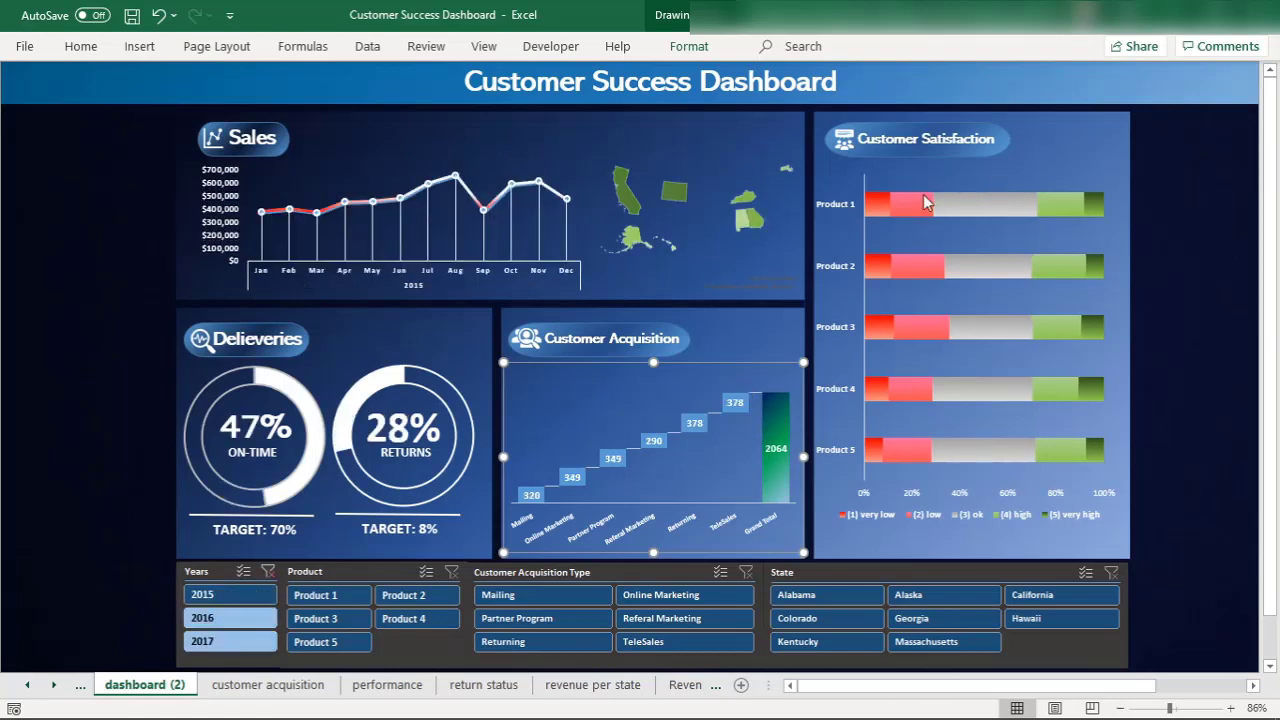
{"action": "left_click", "coordinate": [232, 620]}
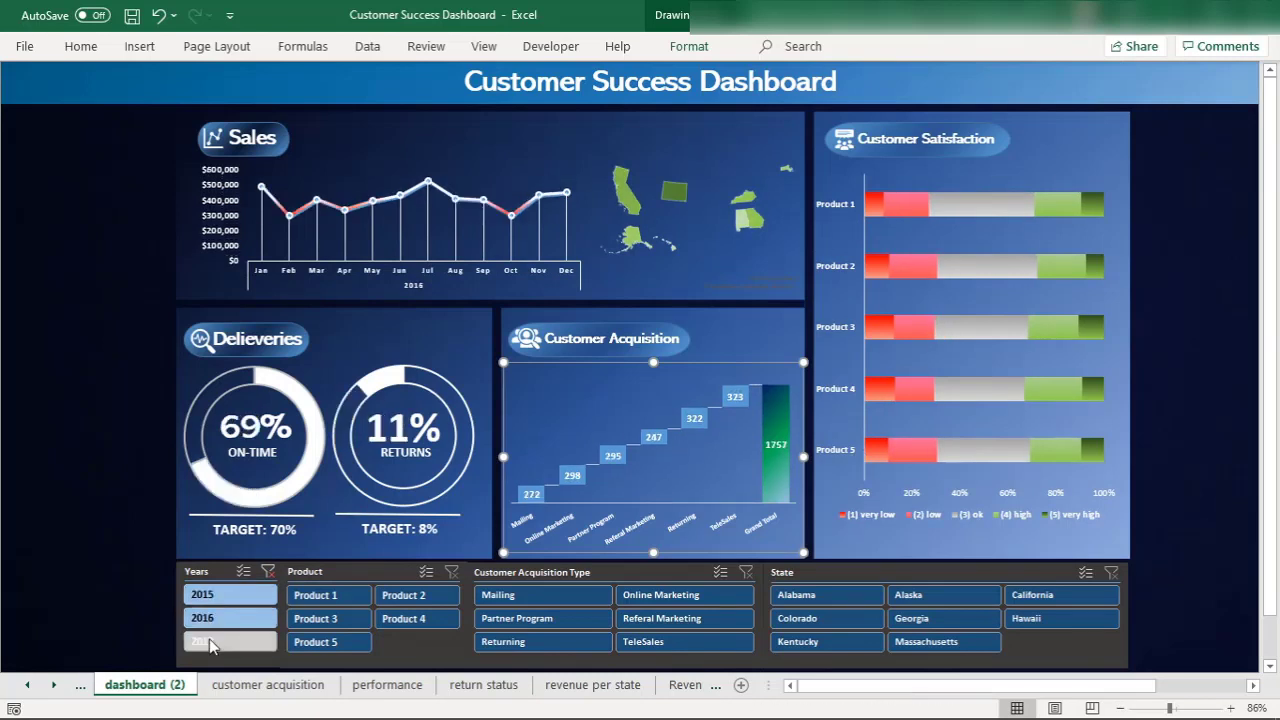
{"action": "left_click", "coordinate": [234, 640]}
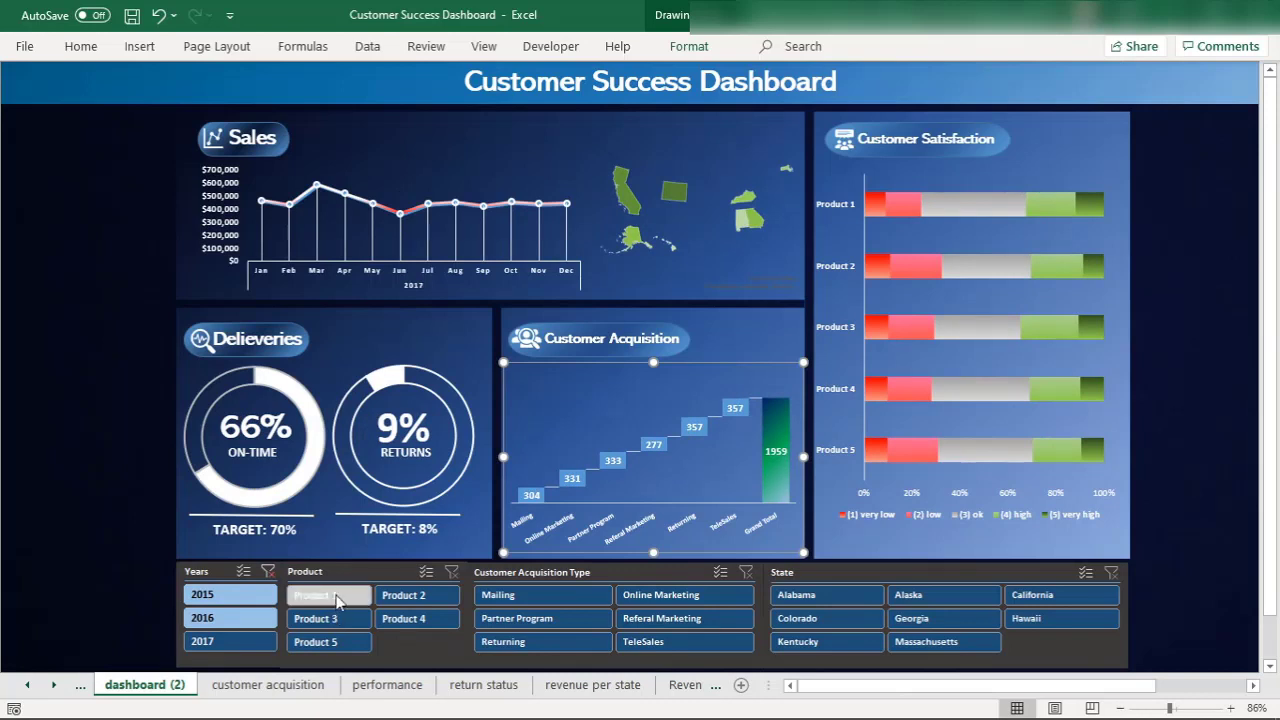
{"action": "left_click", "coordinate": [267, 571]}
Filter the dashboard to Product 1, Product 2, Product 3 and Product 4 in turn
{"action": "left_click", "coordinate": [345, 598], "text": "ctrl"}
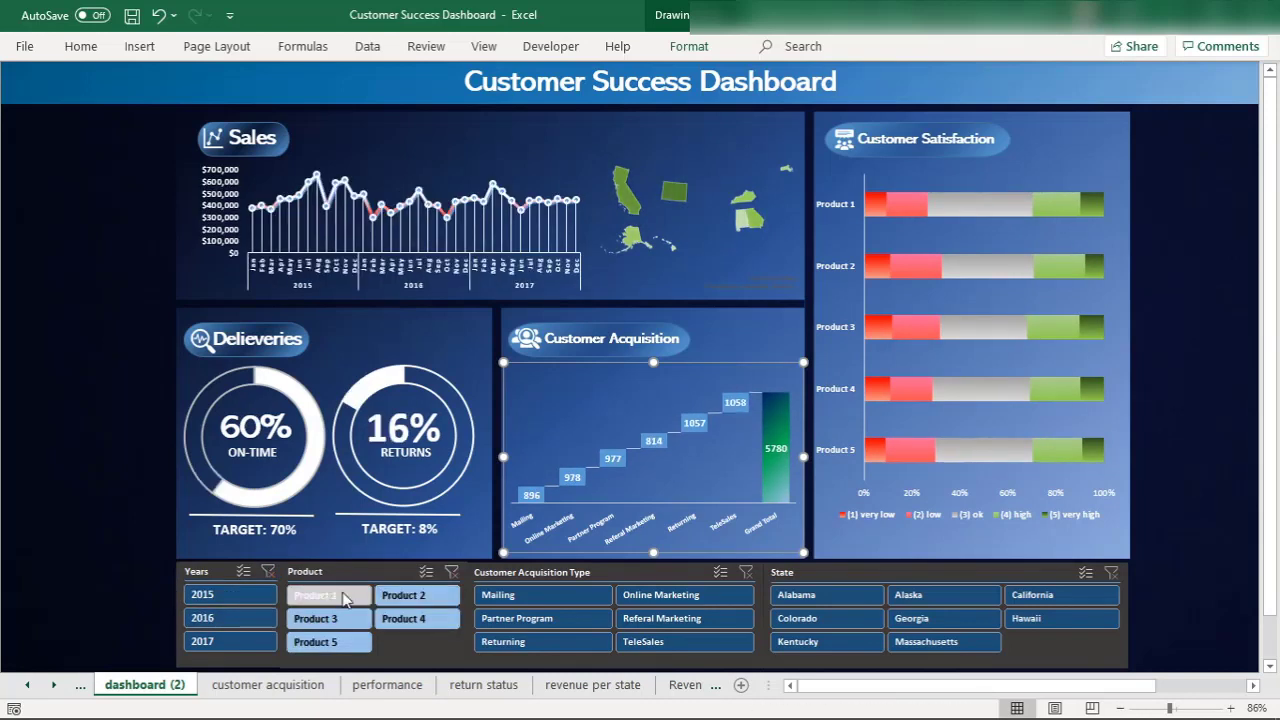
{"action": "left_click", "coordinate": [413, 596]}
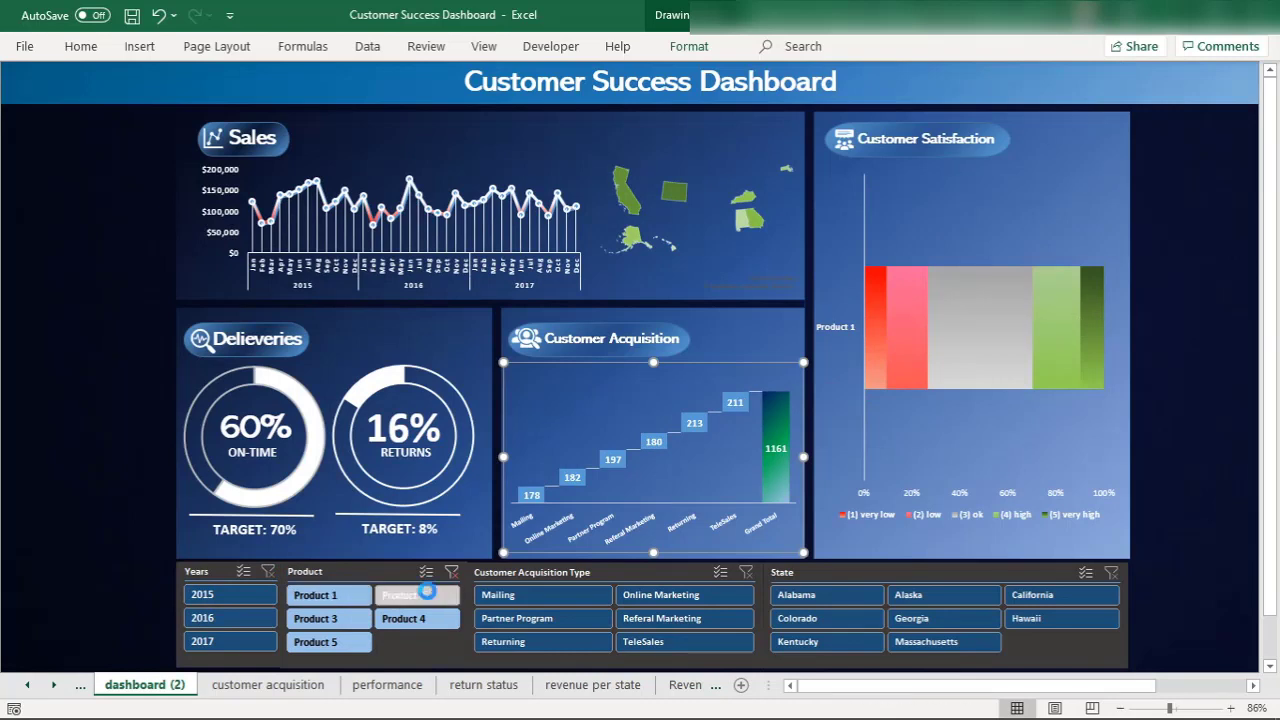
{"action": "left_click", "coordinate": [312, 619], "text": "ctrl"}
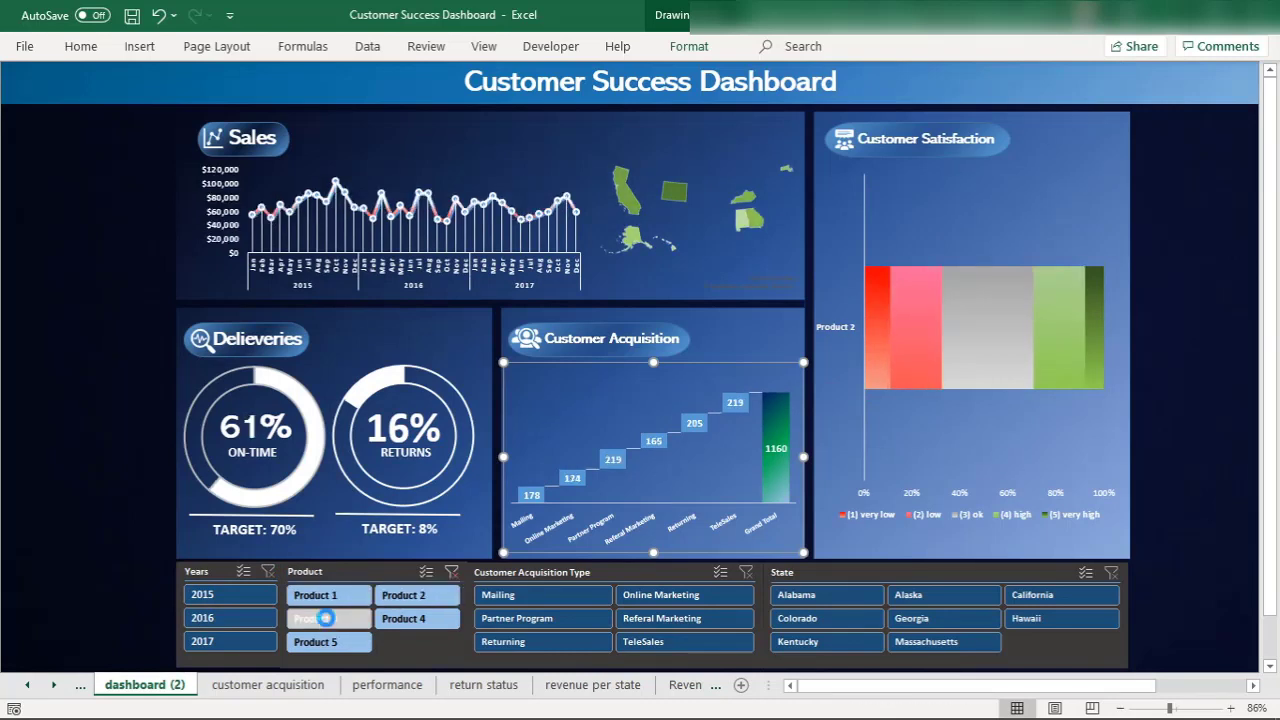
{"action": "left_click", "coordinate": [424, 620]}
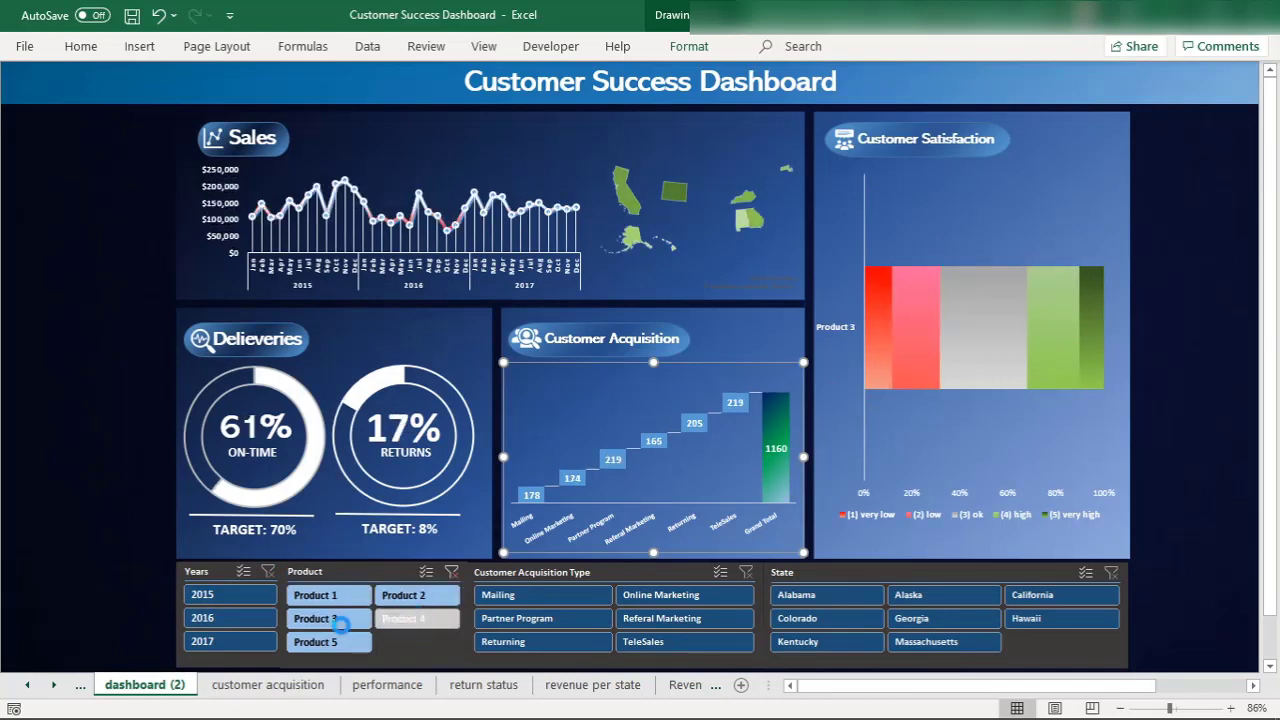
Narrow the Product 4 view to 2015, examine the Customer Satisfaction chart, and clear the year and product filters
{"action": "left_click", "coordinate": [217, 587]}
{"action": "left_click", "coordinate": [216, 594]}
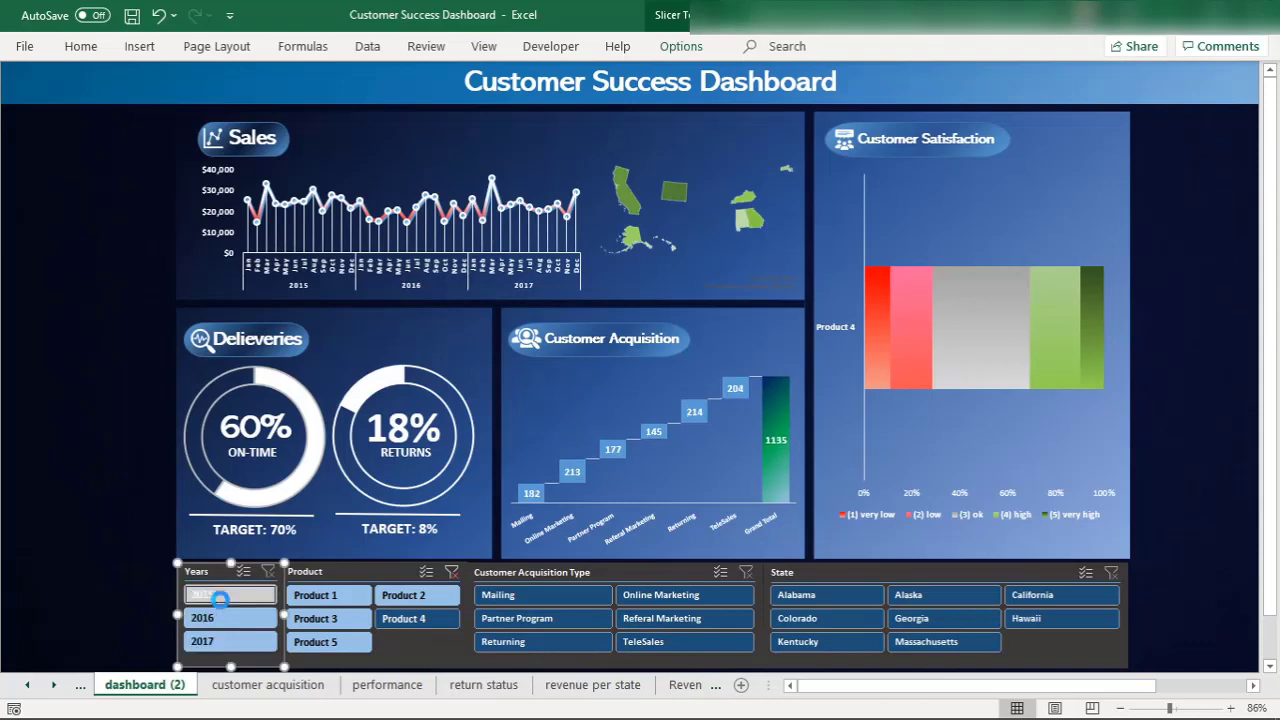
{"action": "left_click", "coordinate": [120, 502]}
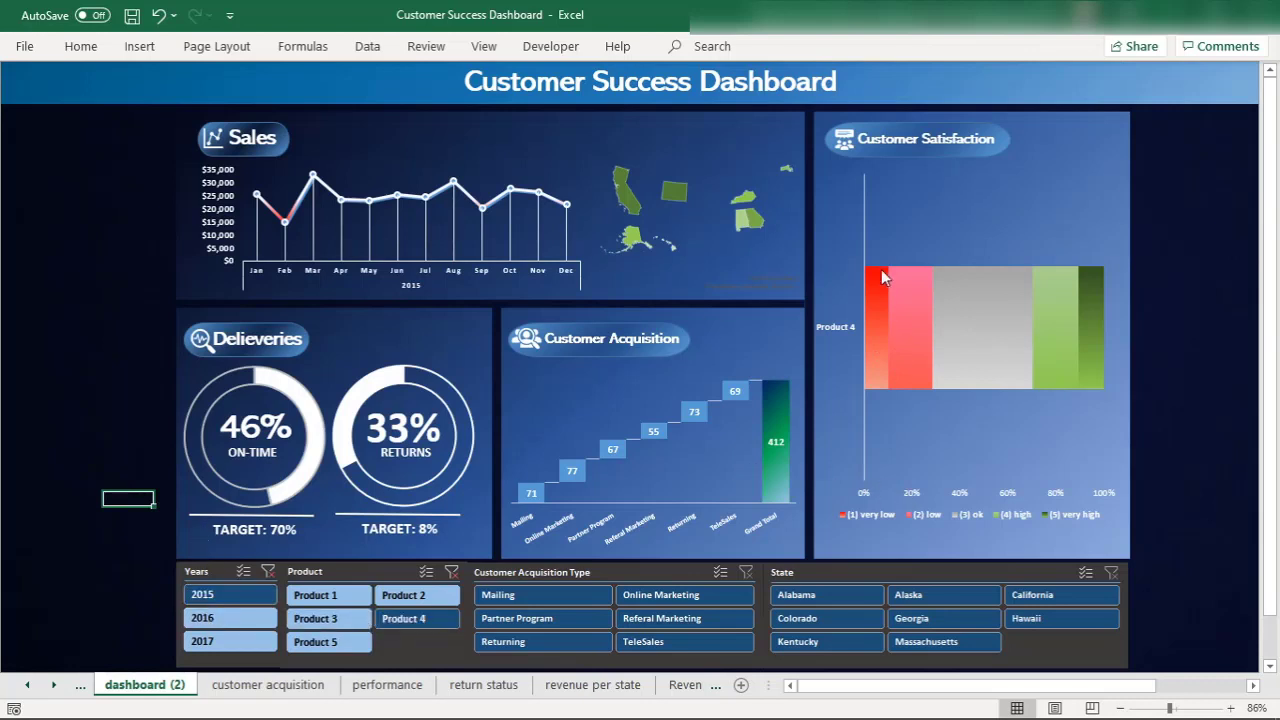
{"action": "mouse_move", "coordinate": [876, 292]}
{"action": "left_click", "coordinate": [268, 571]}
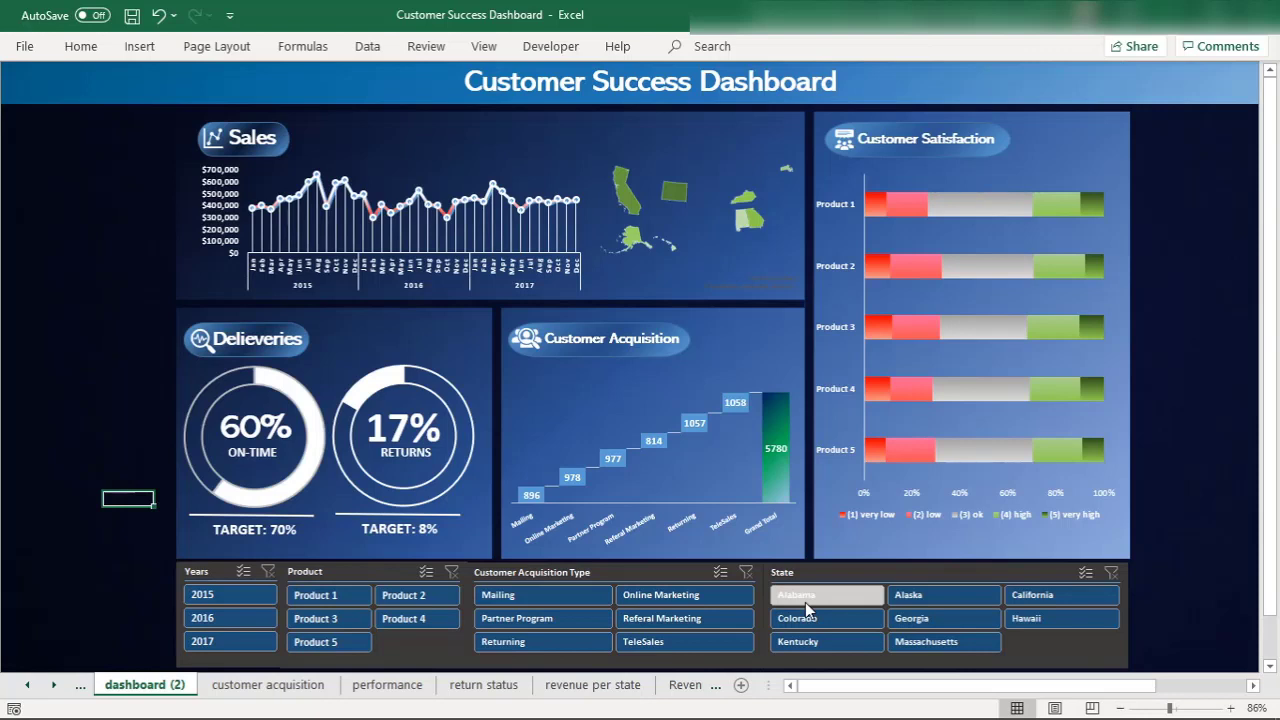
Open the customer satisfaction sheet and examine the pivot table's (1) very low column
{"action": "left_click", "coordinate": [53, 685]}
{"action": "left_click", "coordinate": [53, 685]}
{"action": "left_click", "coordinate": [53, 685]}
{"action": "left_click", "coordinate": [578, 685]}
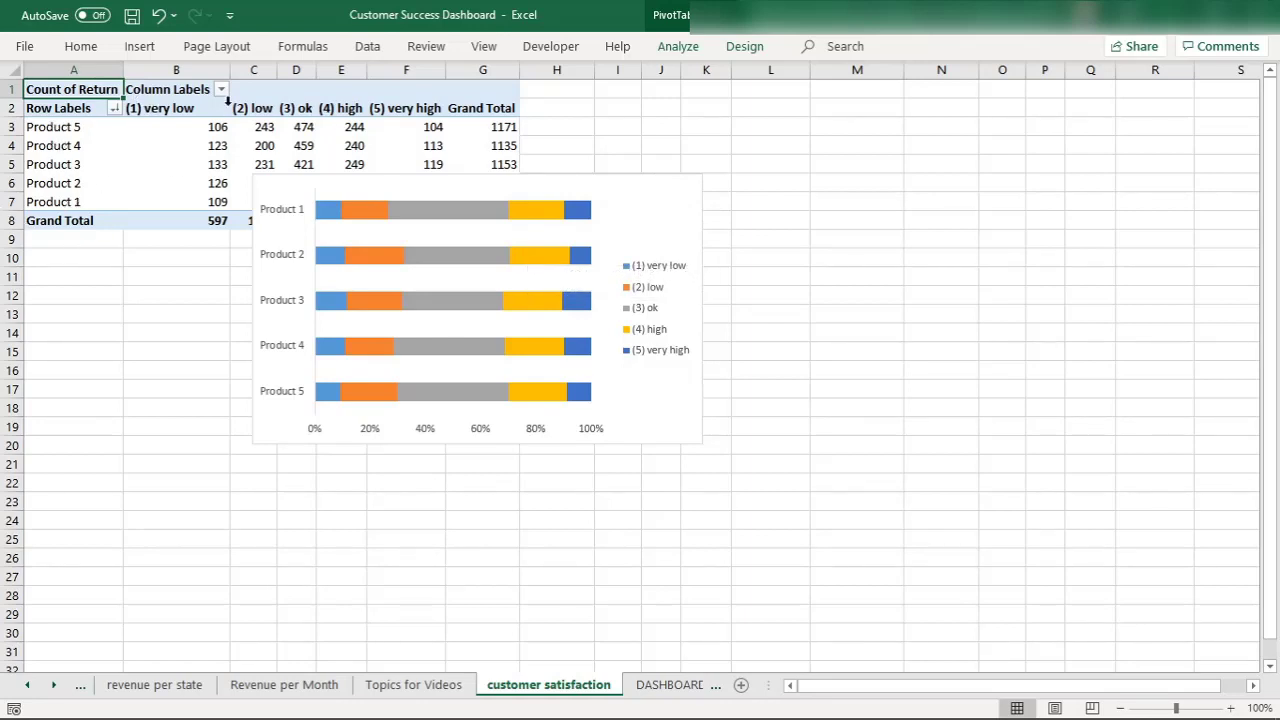
{"action": "mouse_move", "coordinate": [221, 224]}
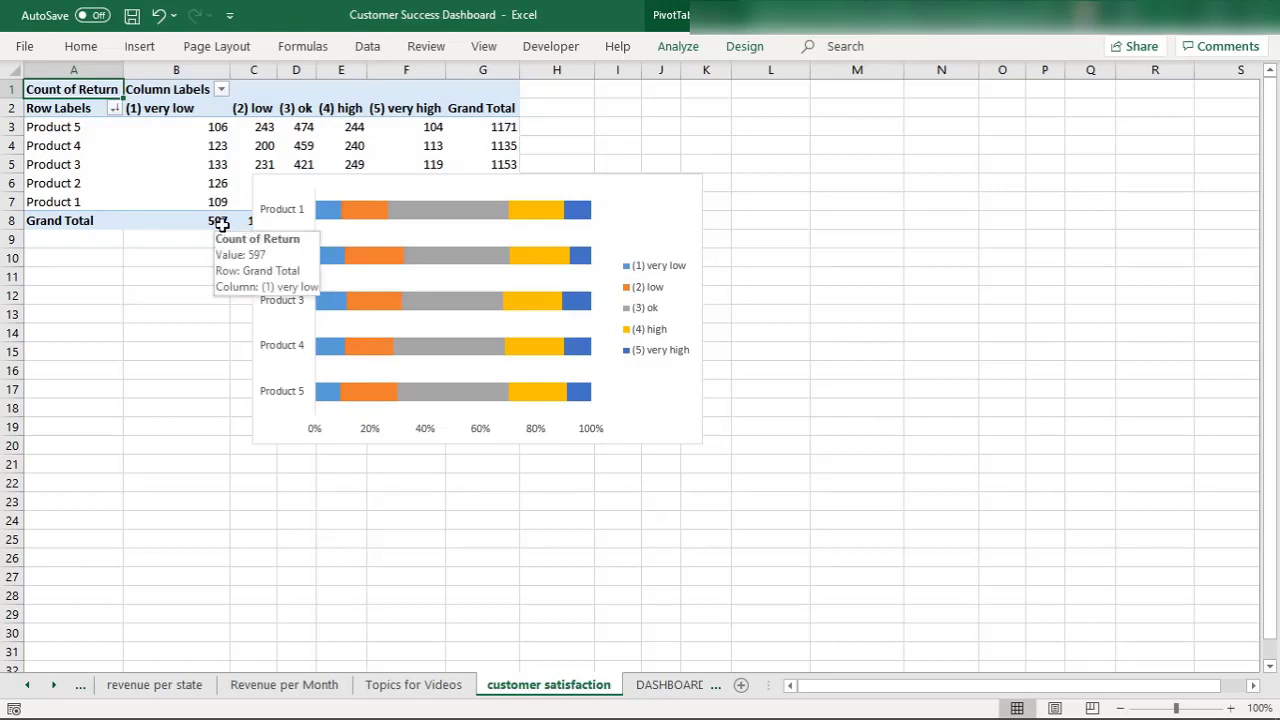
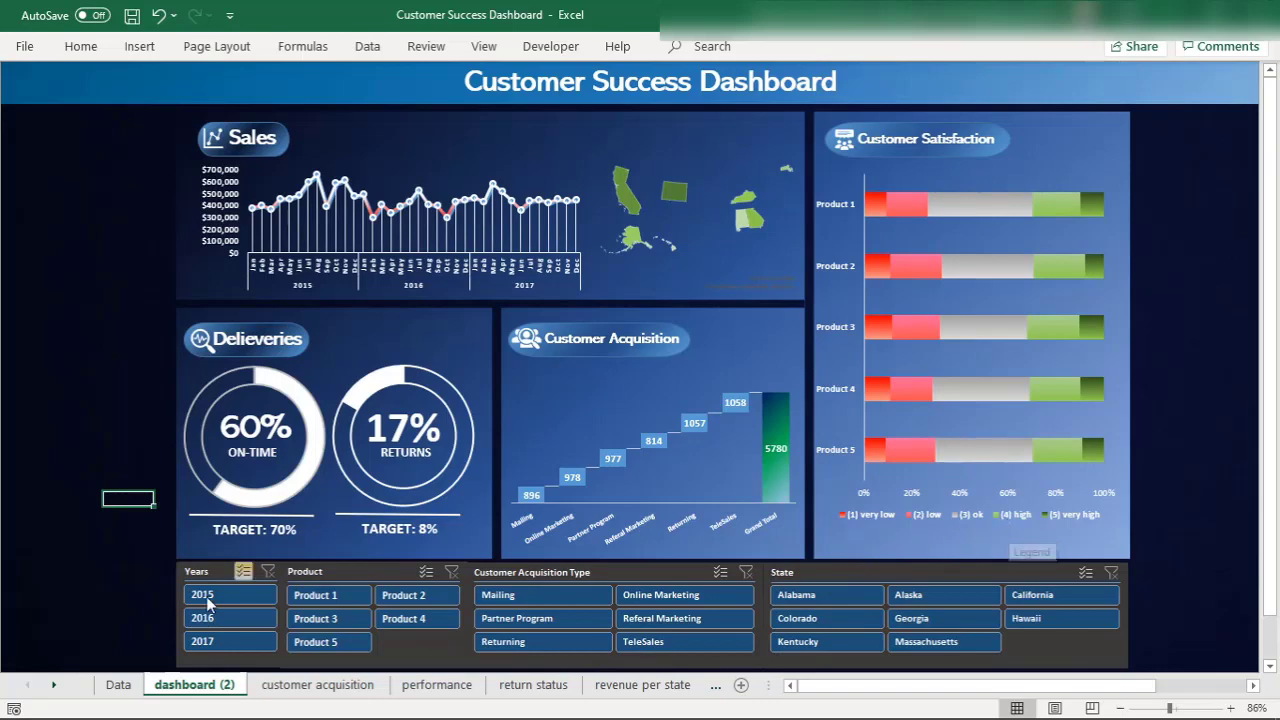
Open the Data sheet in the Customer Success Dashboard - English Version workbook and review the rating values available in the Customer Satisfaction column's filter
{"action": "left_click", "coordinate": [120, 685]}
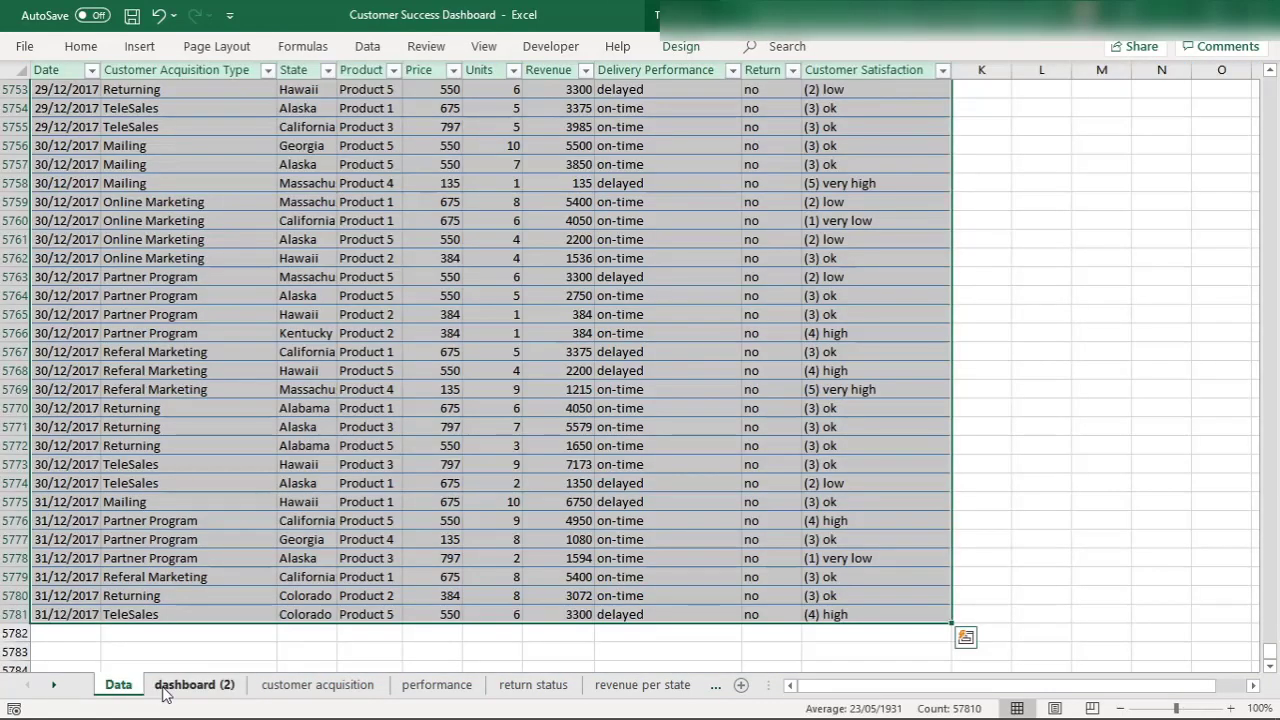
{"action": "left_click", "coordinate": [194, 685]}
{"action": "left_click", "coordinate": [846, 703]}
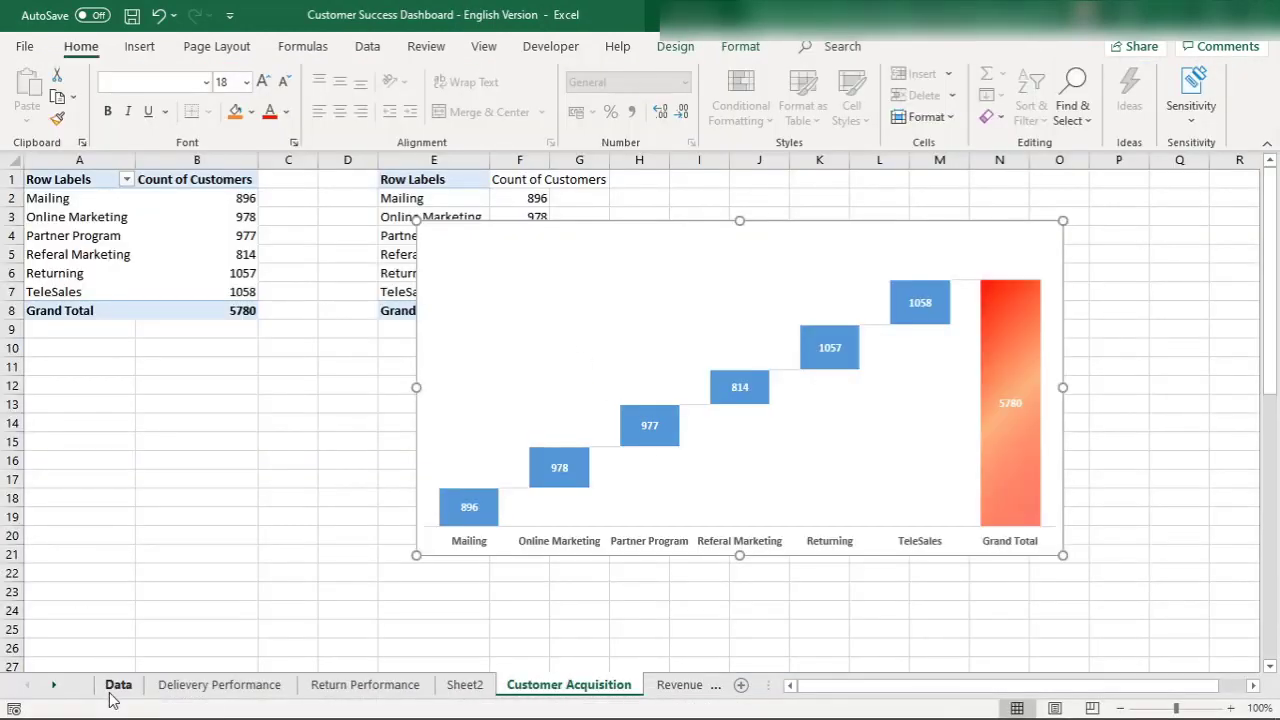
{"action": "left_click", "coordinate": [118, 685]}
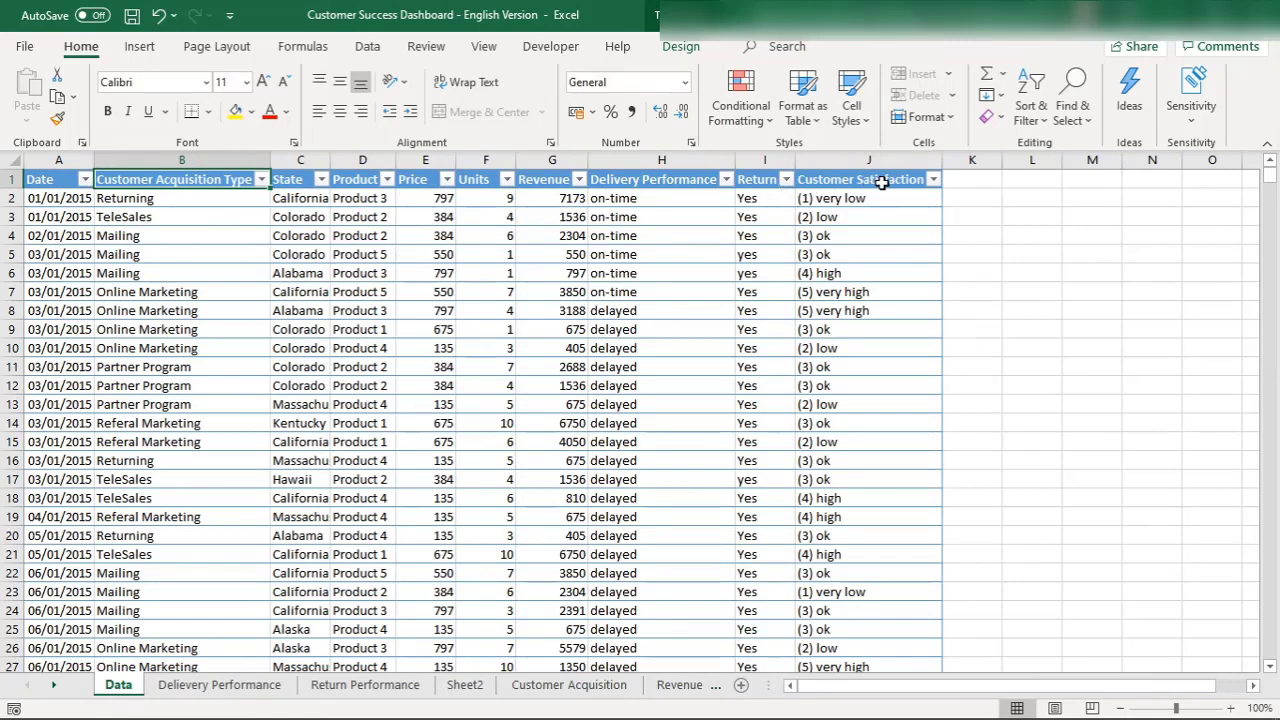
{"action": "left_click", "coordinate": [933, 179]}
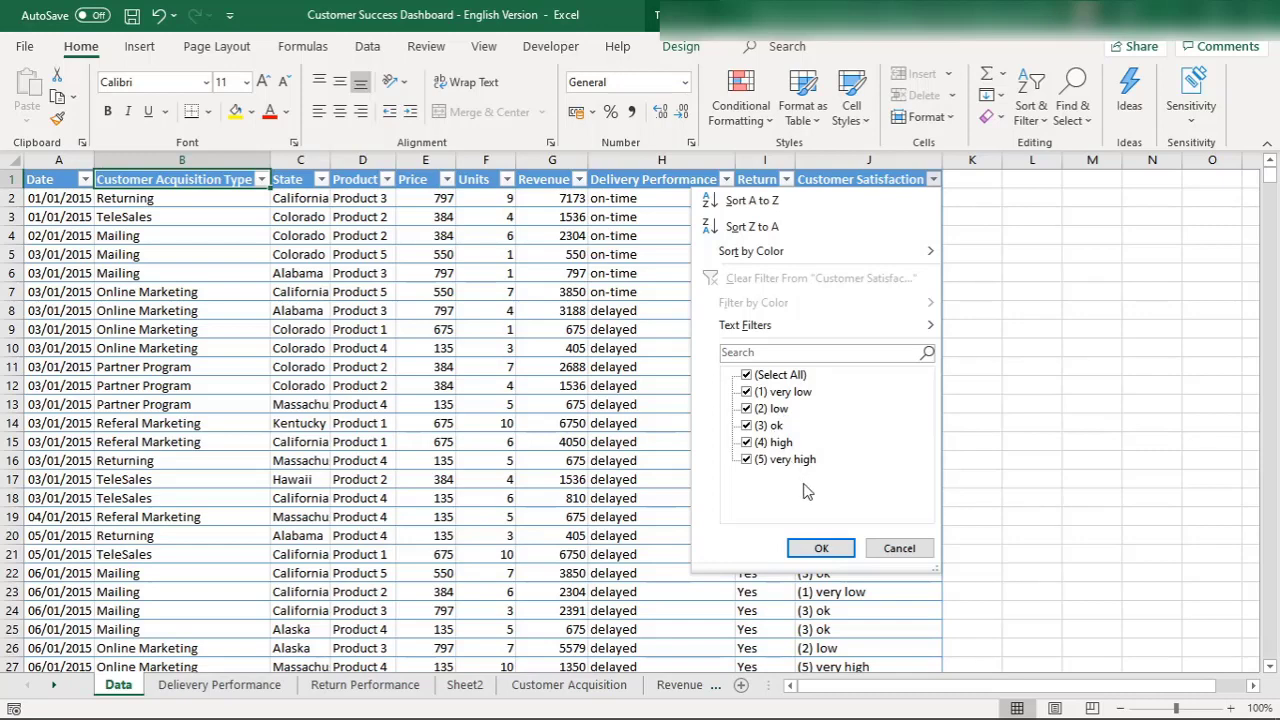
{"action": "left_click", "coordinate": [899, 548]}
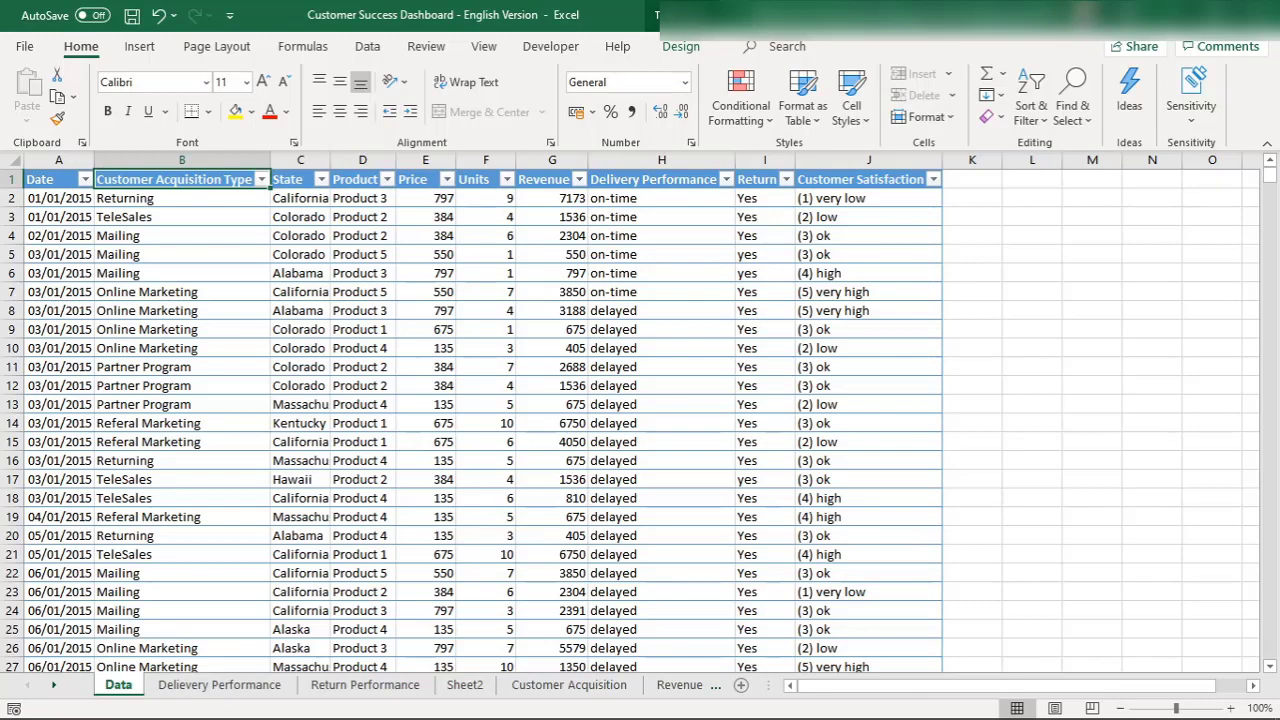
Return to the Customer Success Dashboard workbook and filter the dashboard to Product 1, 2017 and Alabama
{"action": "left_click", "coordinate": [1020, 703]}
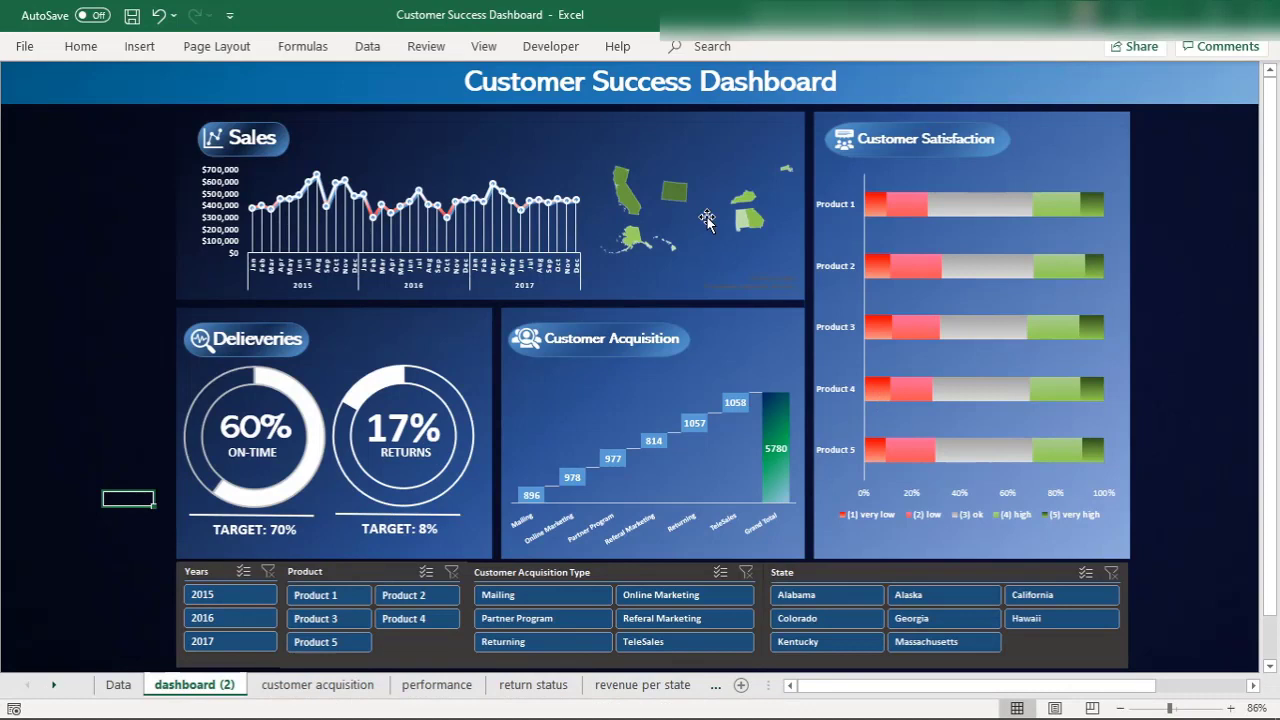
{"action": "left_click", "coordinate": [316, 600]}
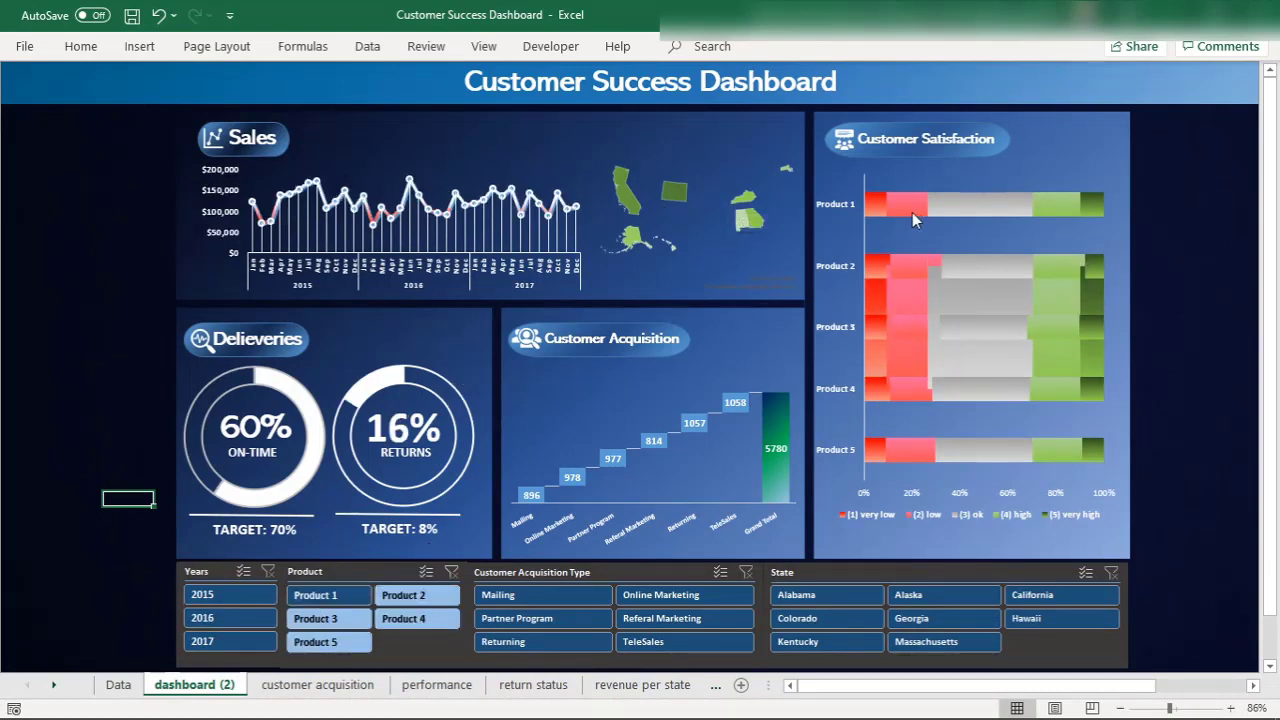
{"action": "left_click", "coordinate": [240, 638]}
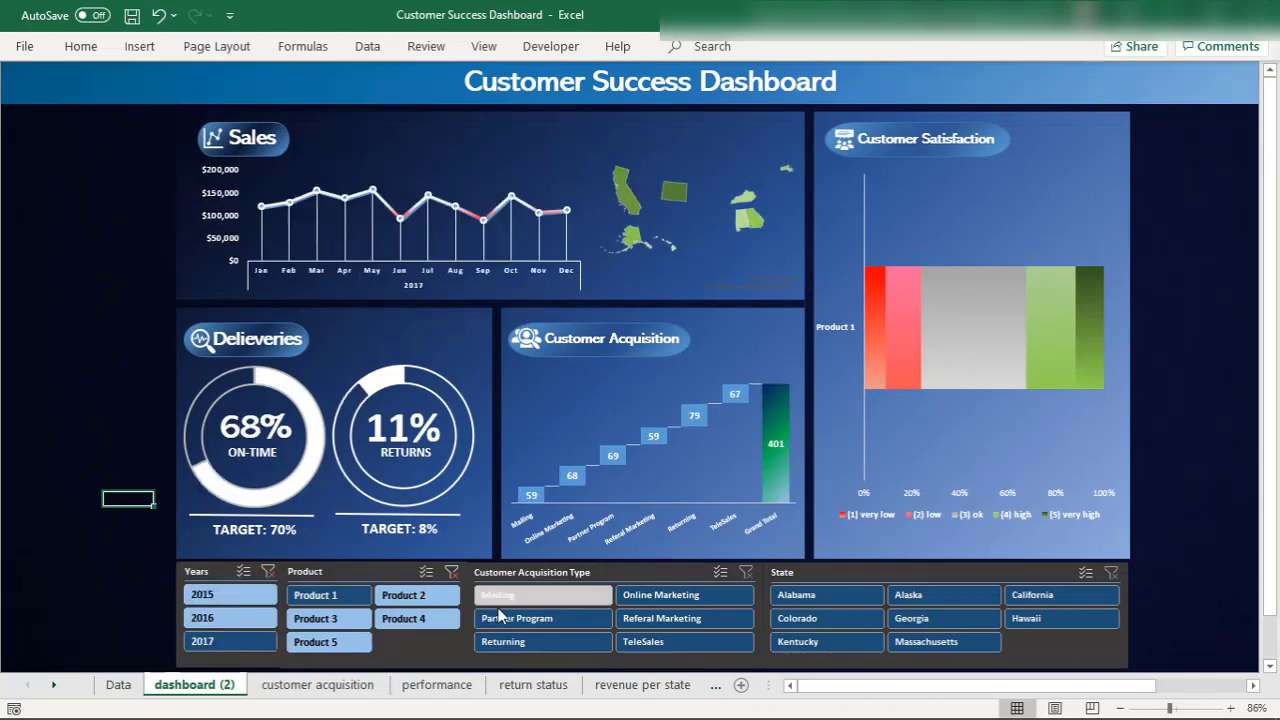
{"action": "left_click", "coordinate": [800, 596]}
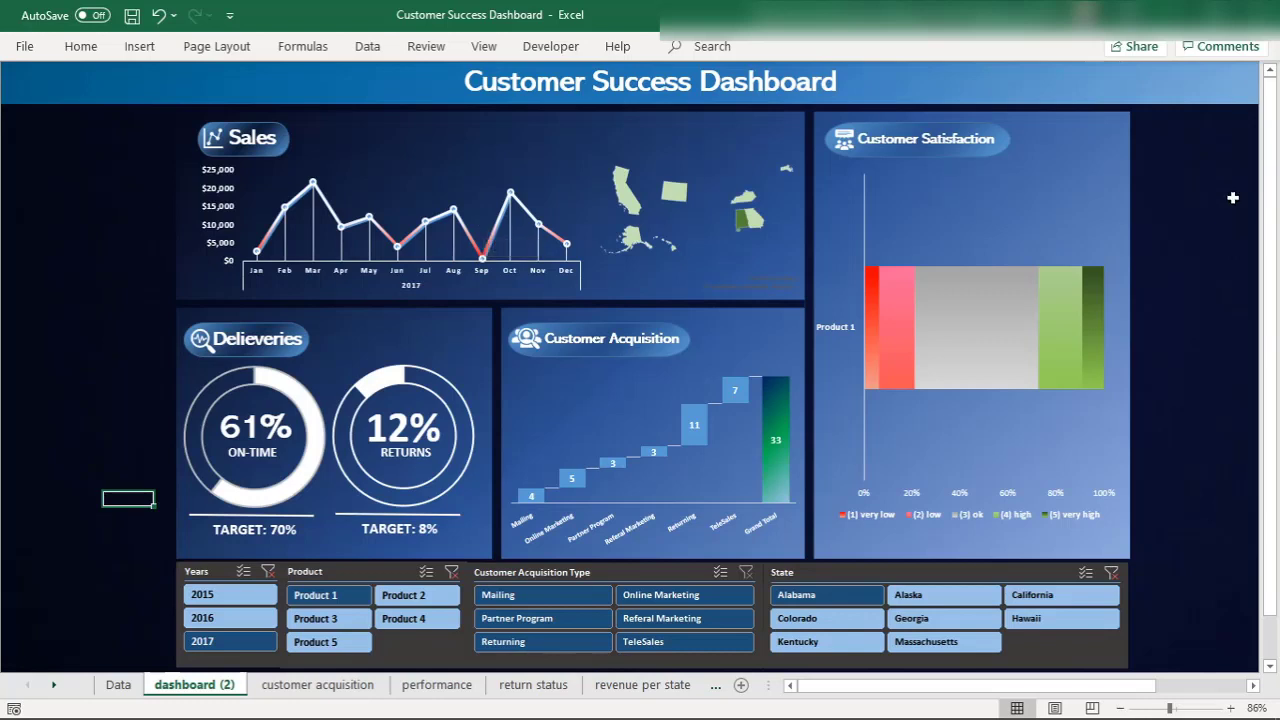
{"action": "mouse_move", "coordinate": [1091, 298]}
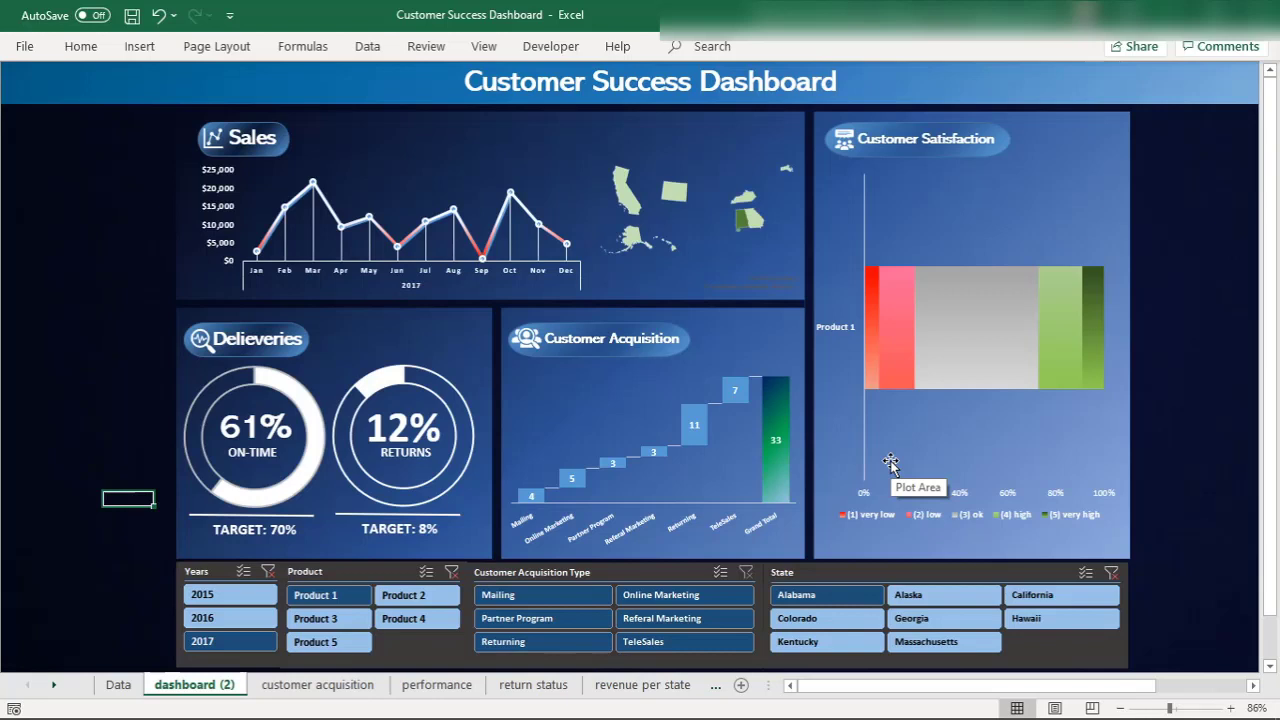
Filter the dashboard to Product 2, clear the product filter, and examine the Product 5 satisfaction bar
{"action": "left_click", "coordinate": [416, 594]}
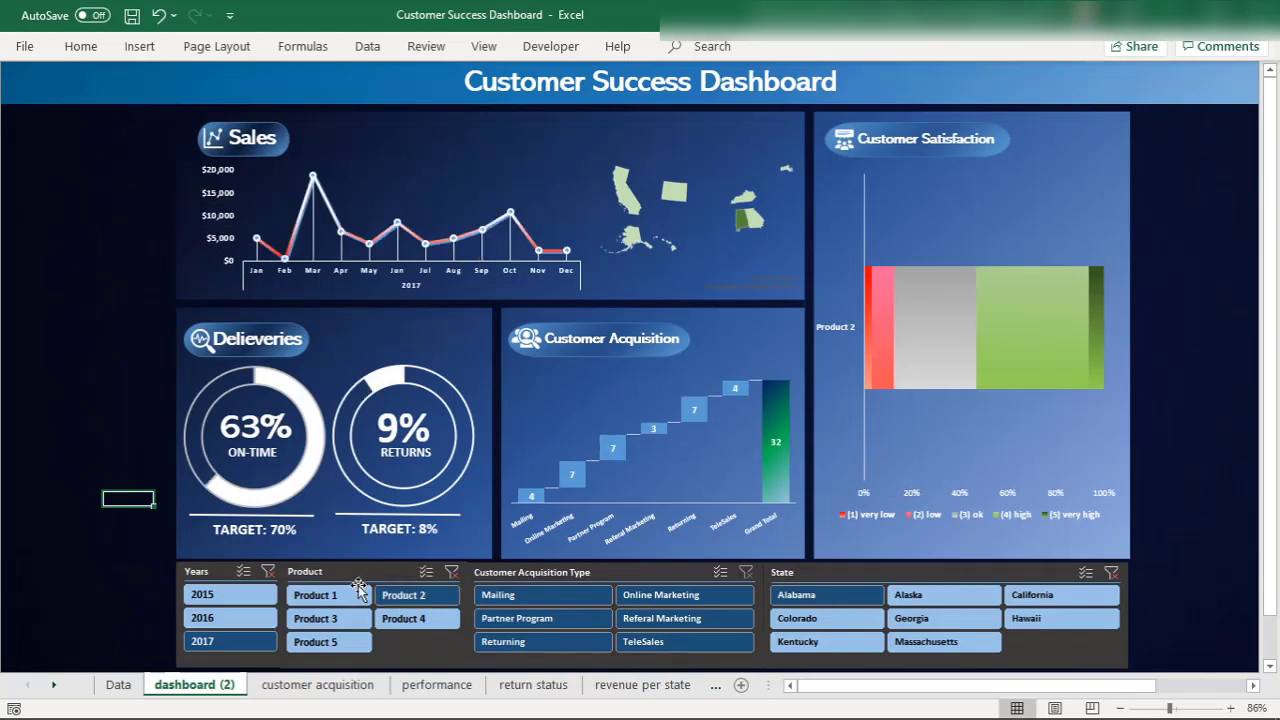
{"action": "left_click", "coordinate": [426, 572]}
{"action": "left_click", "coordinate": [451, 573]}
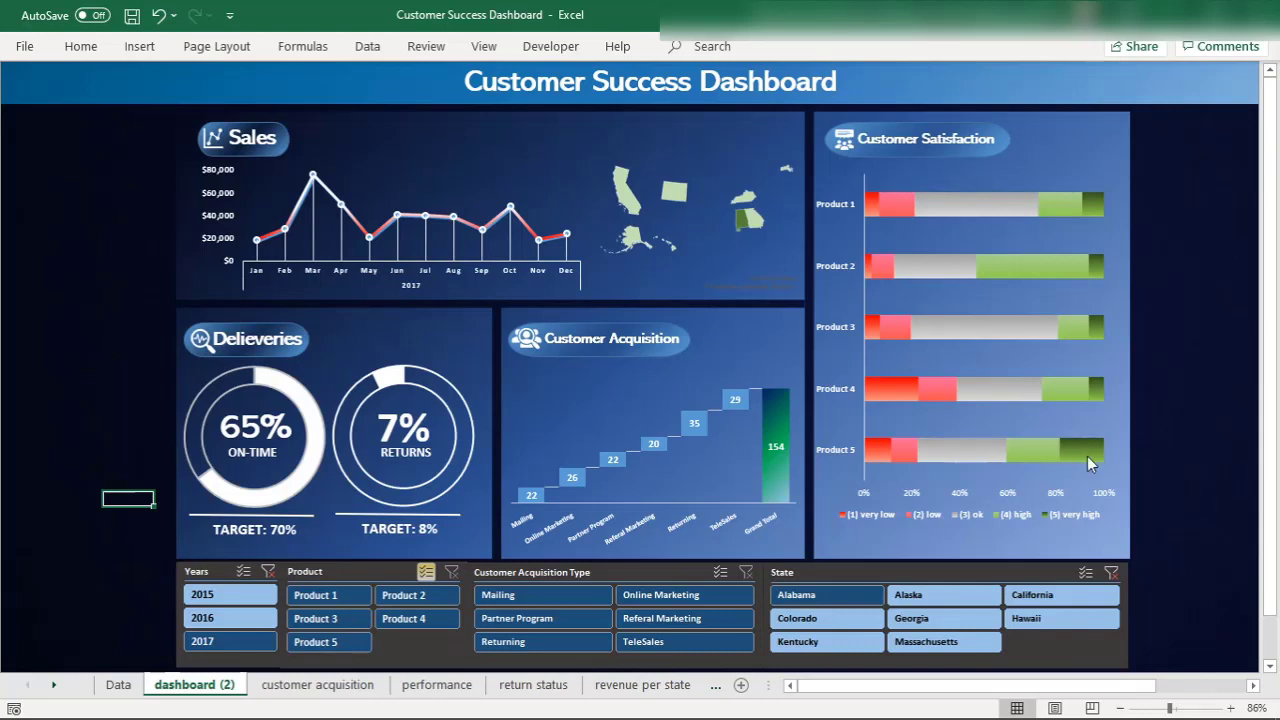
{"action": "mouse_move", "coordinate": [1090, 463]}
{"action": "mouse_move", "coordinate": [1033, 456]}
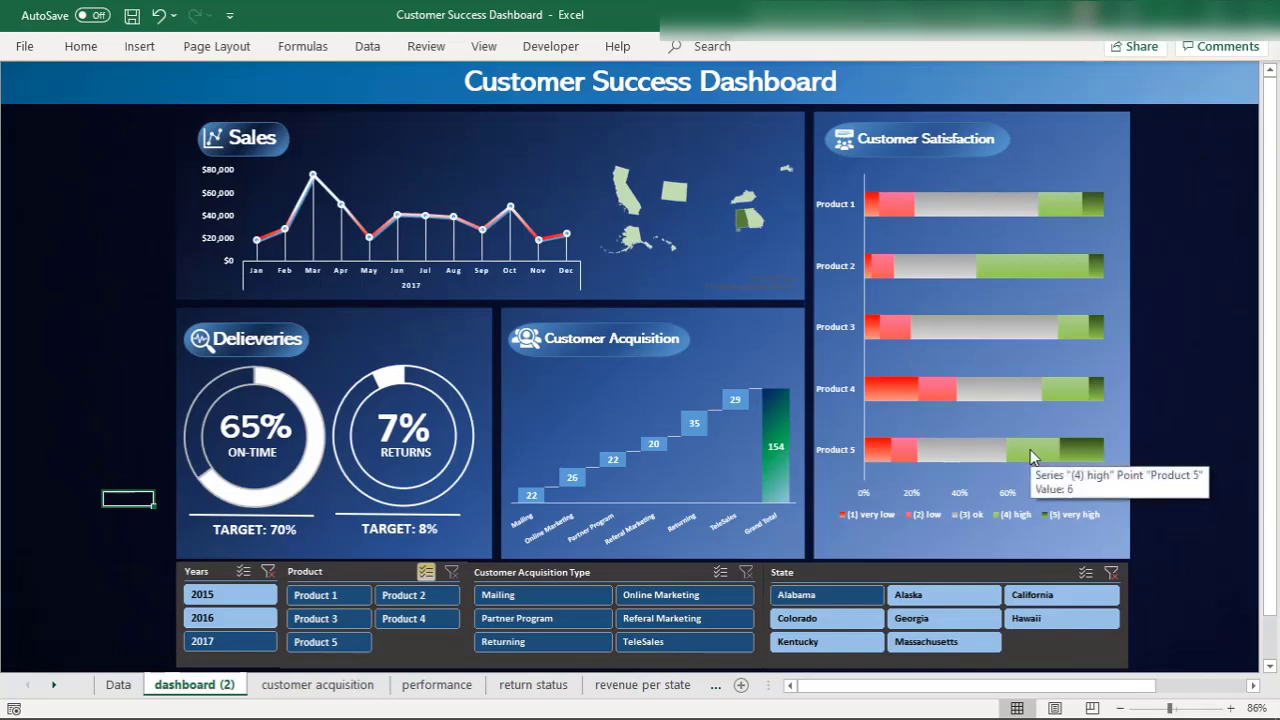
{"action": "mouse_move", "coordinate": [993, 451]}
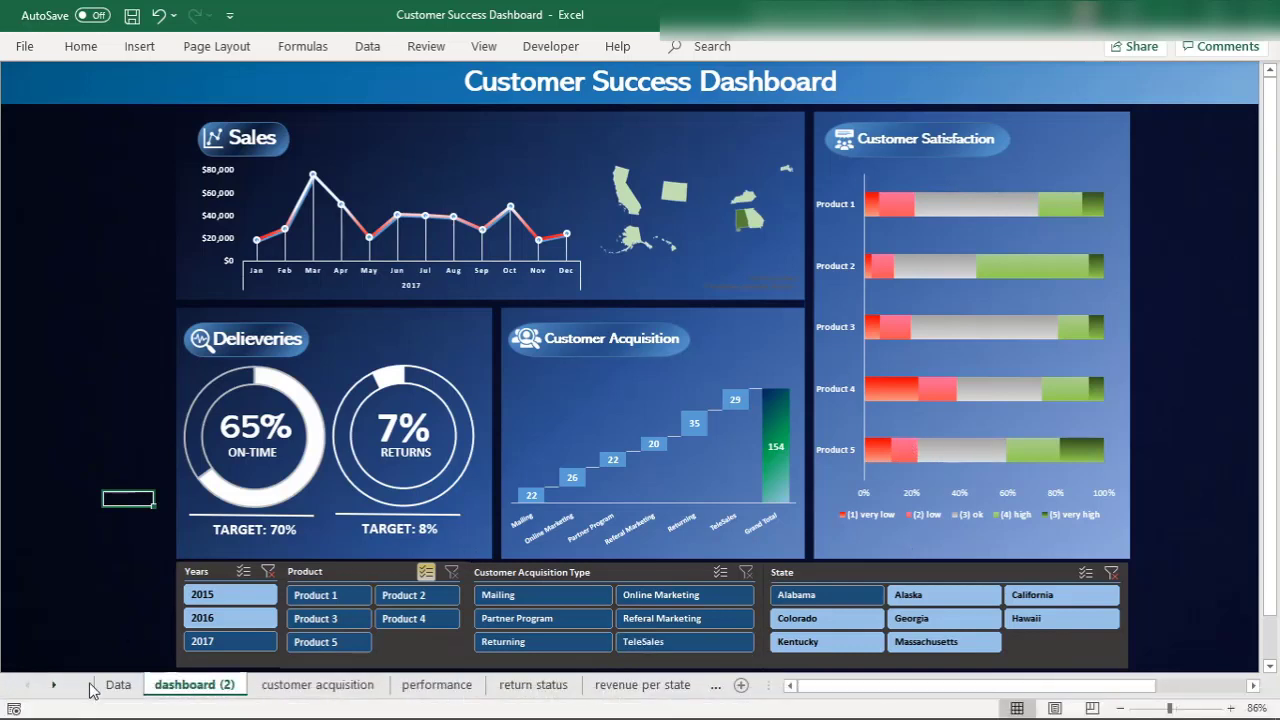
{"action": "left_click", "coordinate": [521, 596]}
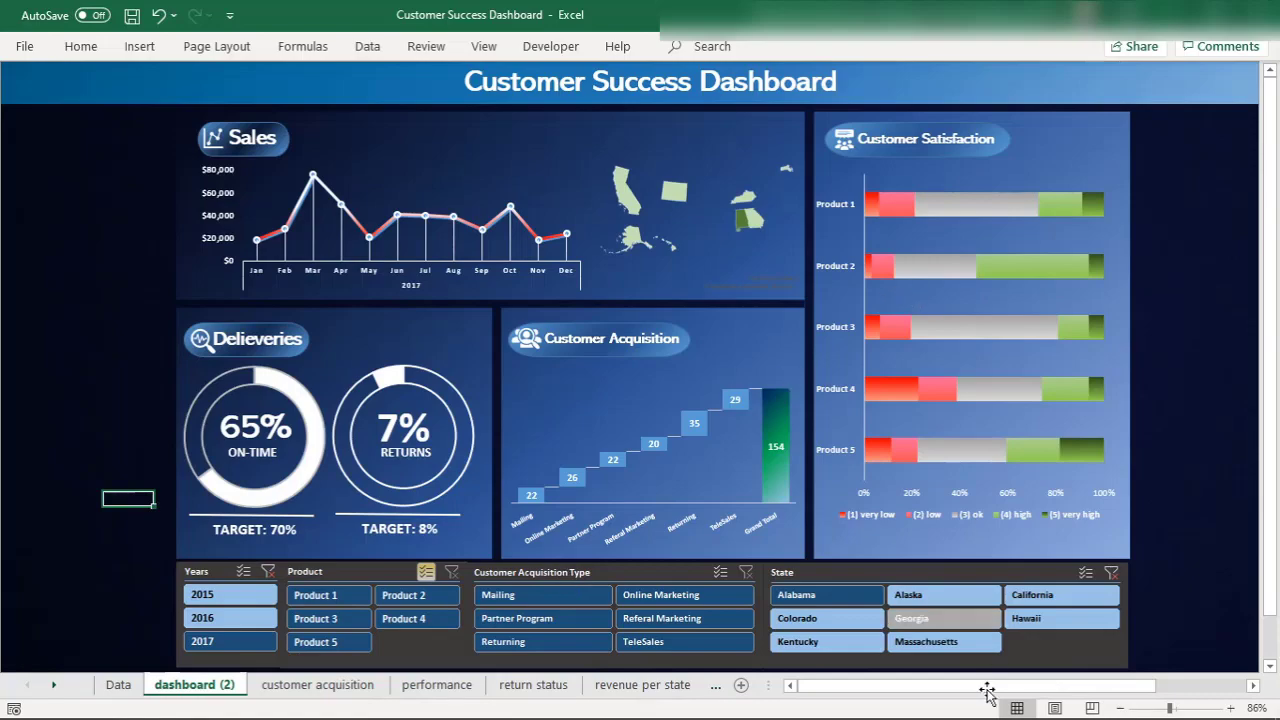
Switch to the Customer Success Dashboard - English Version workbook and insert a new worksheet directly after the Data sheet
{"action": "mouse_move", "coordinate": [1000, 703]}
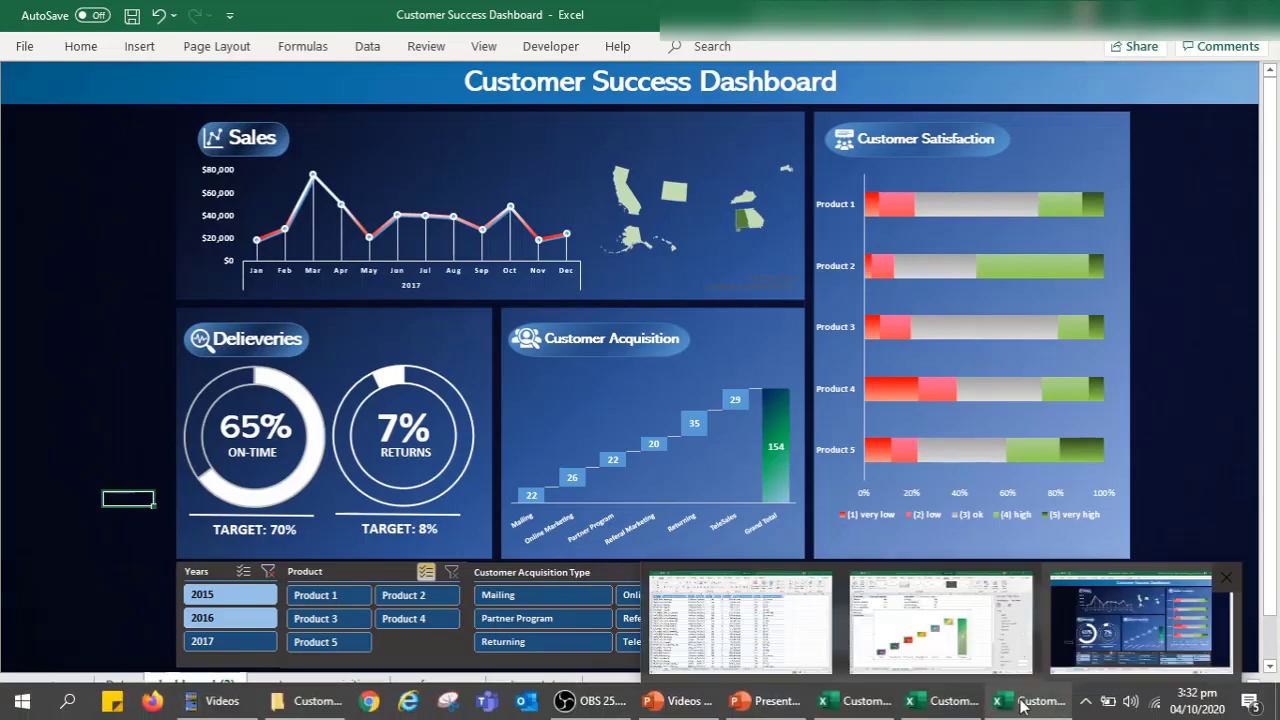
{"action": "mouse_move", "coordinate": [985, 653]}
{"action": "mouse_move", "coordinate": [742, 630]}
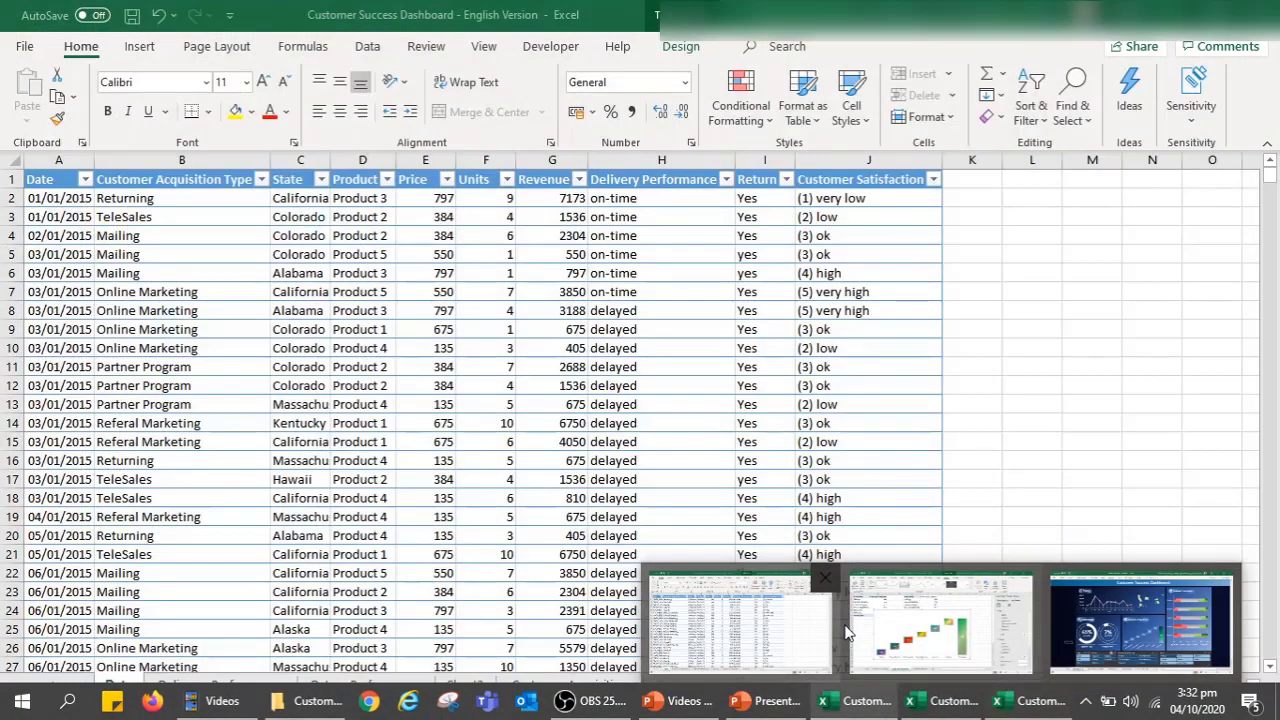
{"action": "left_click", "coordinate": [742, 630]}
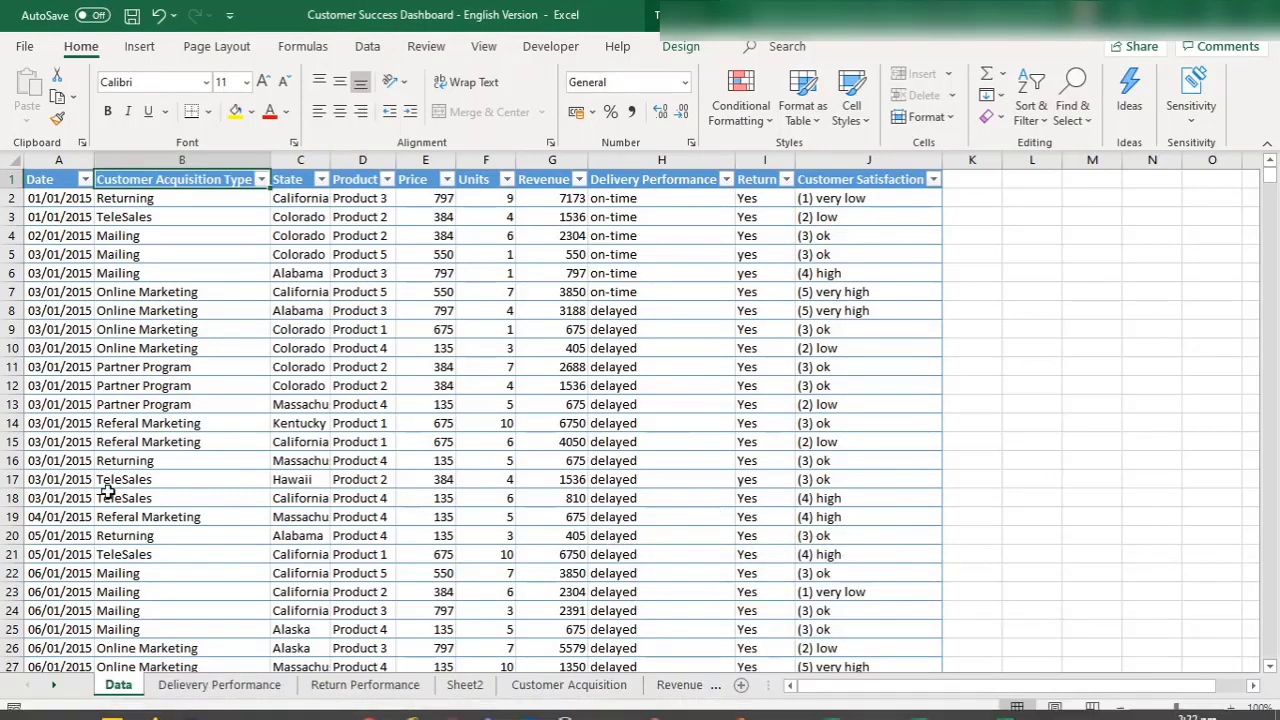
{"action": "left_click", "coordinate": [53, 685]}
{"action": "left_click", "coordinate": [53, 685]}
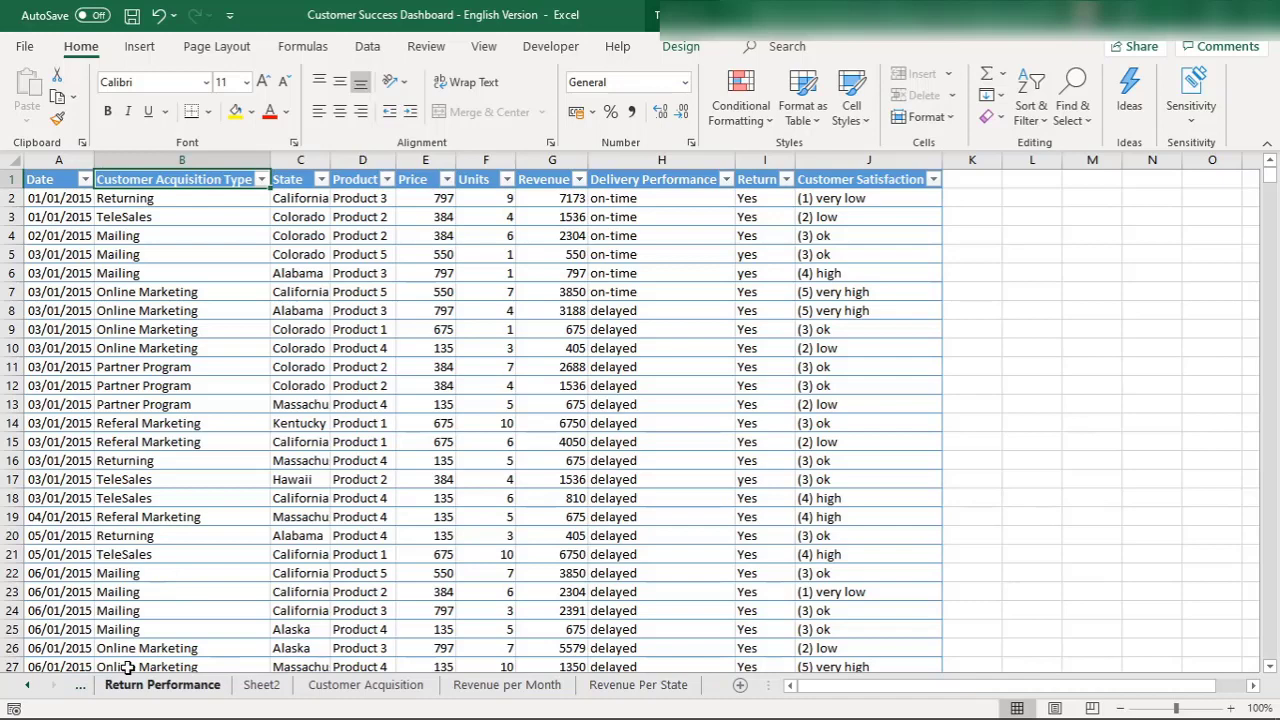
{"action": "left_click", "coordinate": [741, 684]}
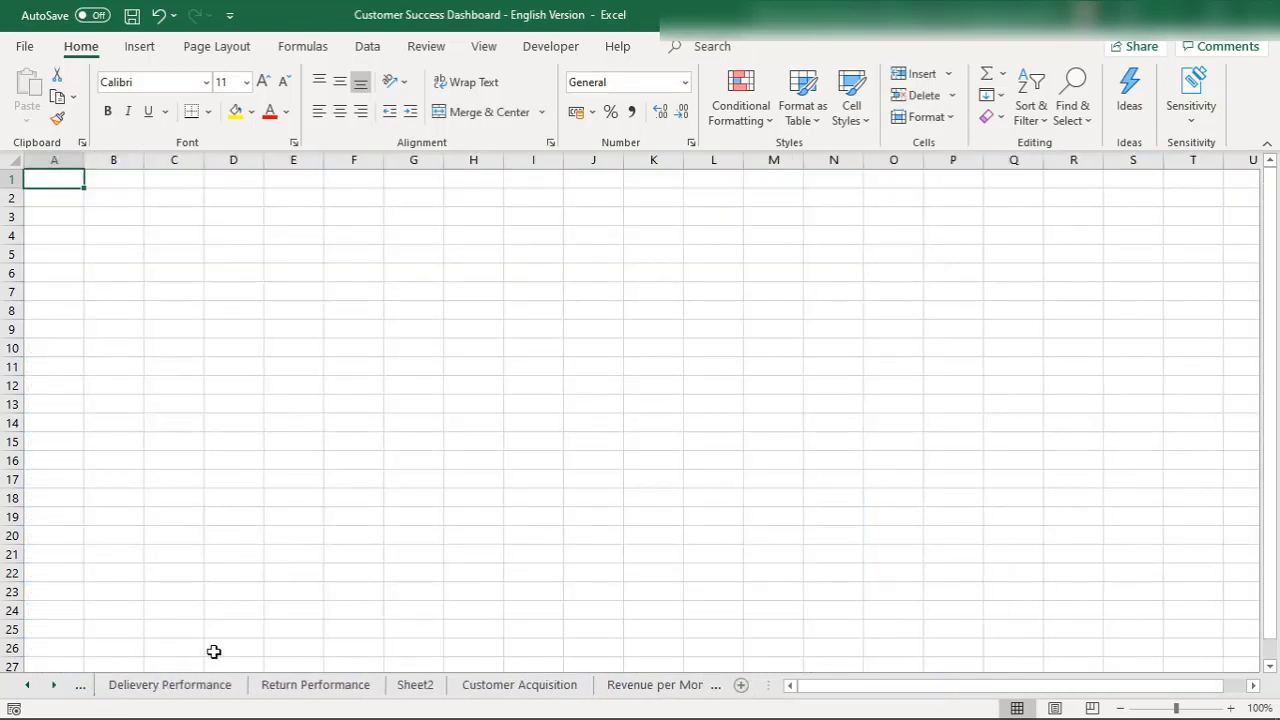
{"action": "left_click", "coordinate": [27, 684]}
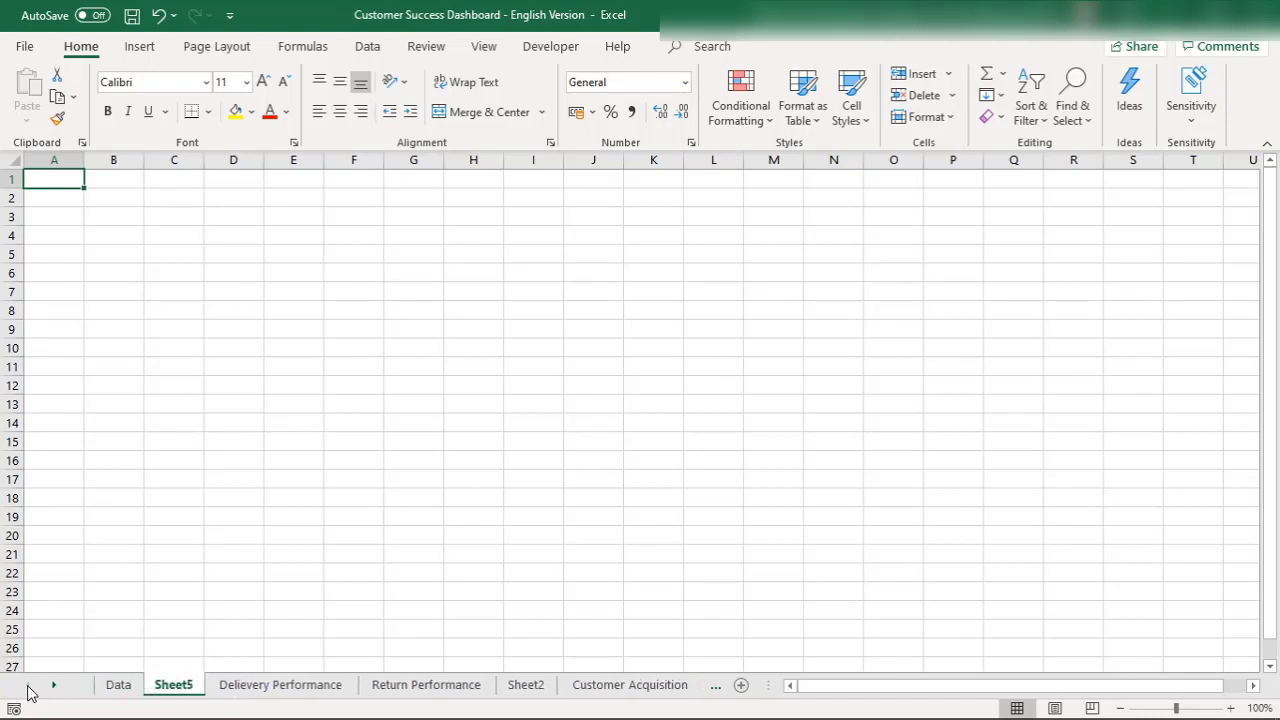
Rename the new worksheet as Customer Satisfaction
{"action": "double_click", "coordinate": [174, 688]}
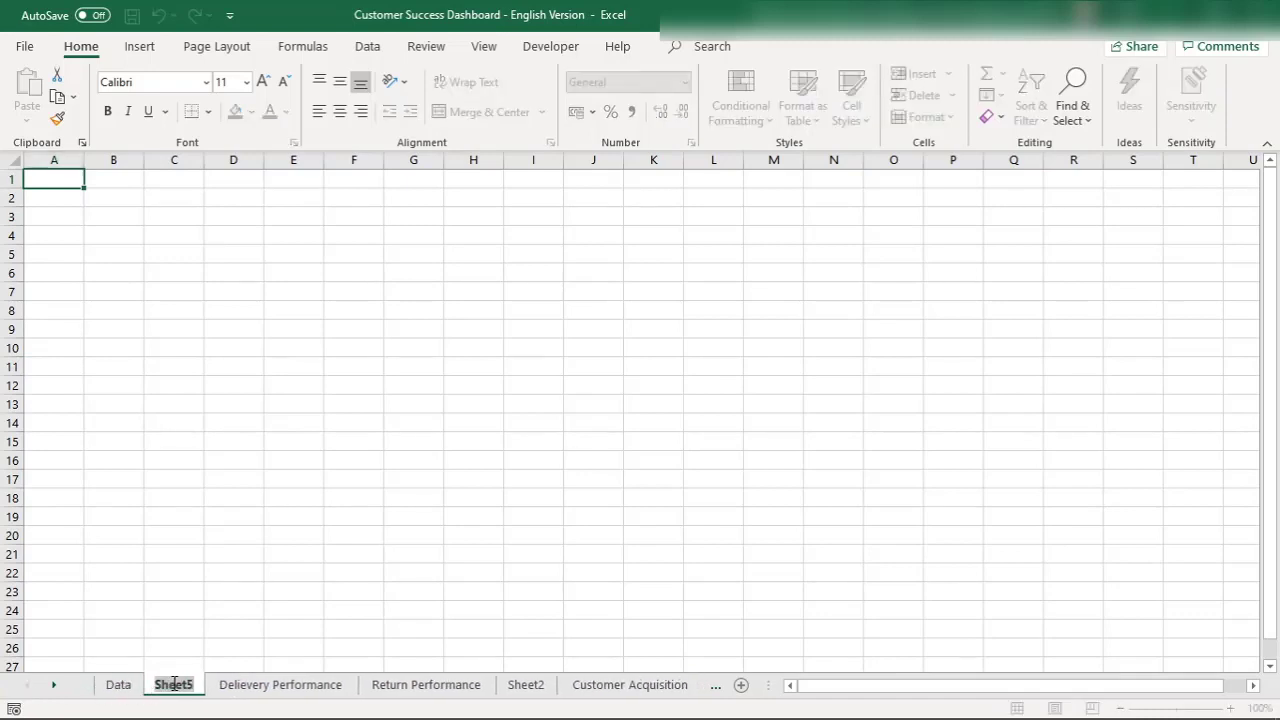
{"action": "type", "text": "Cu"}
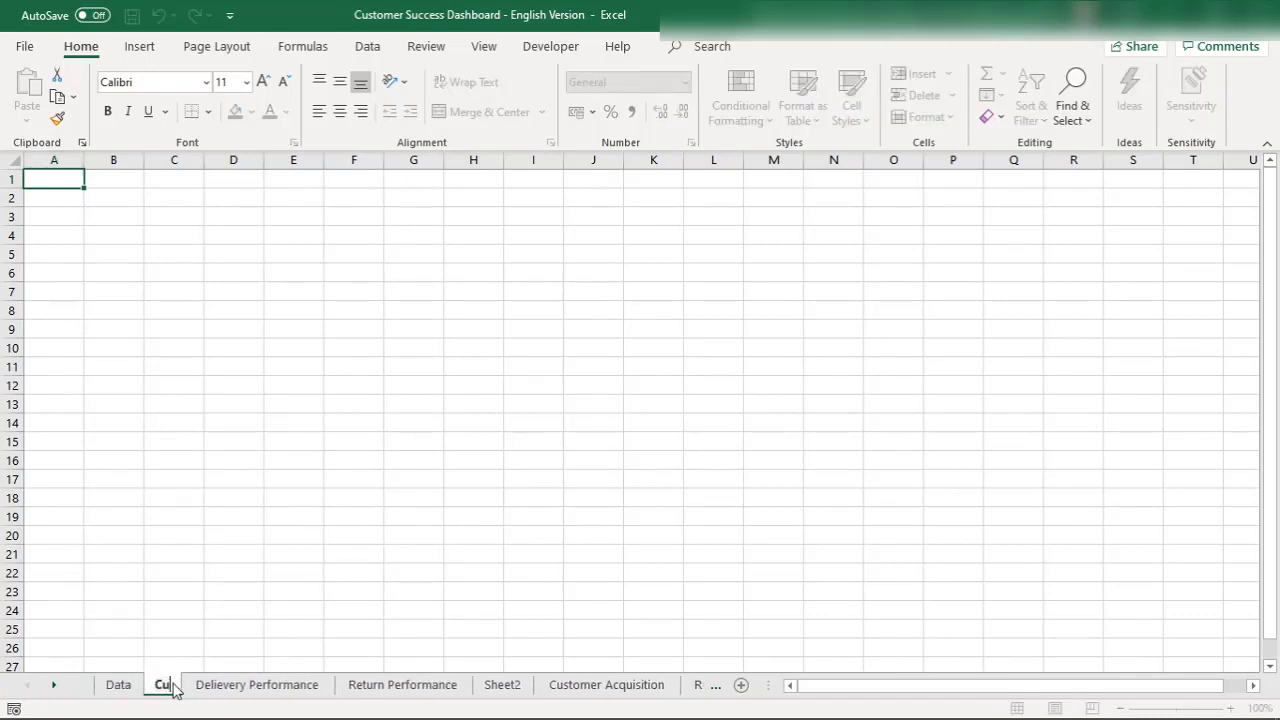
{"action": "type", "text": "stomer Sati"}
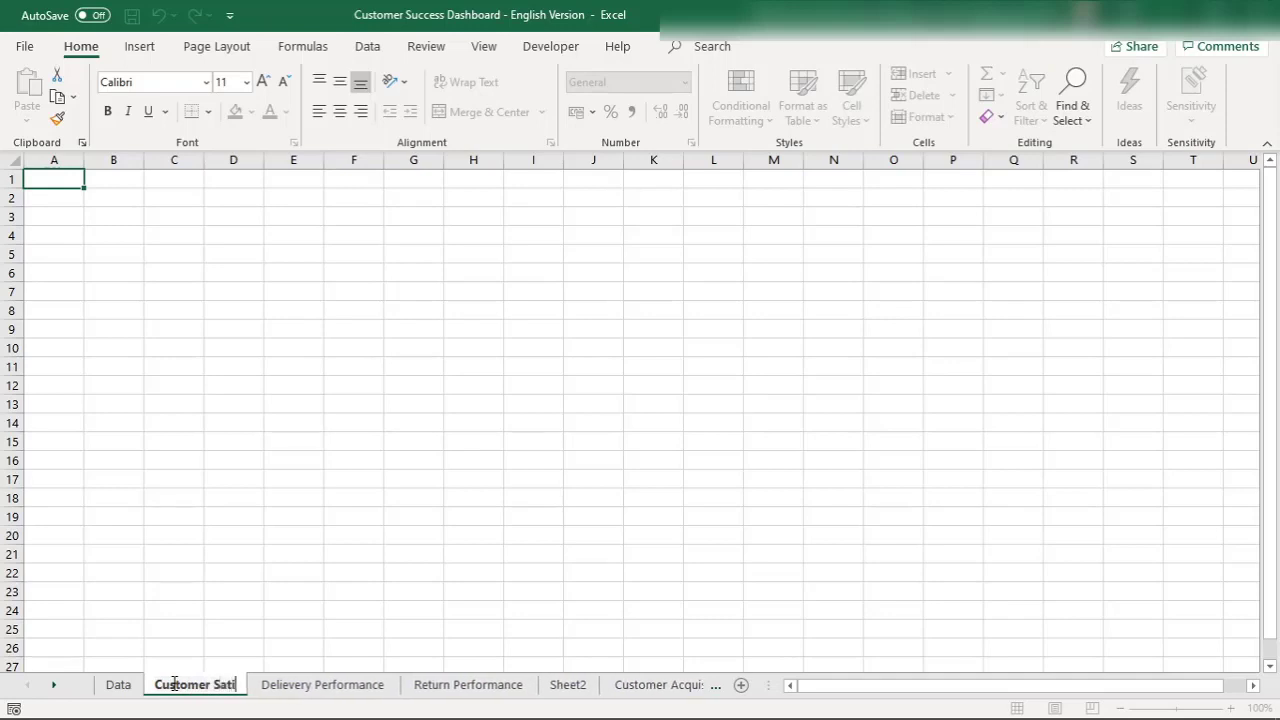
{"action": "type", "text": "sfaction"}
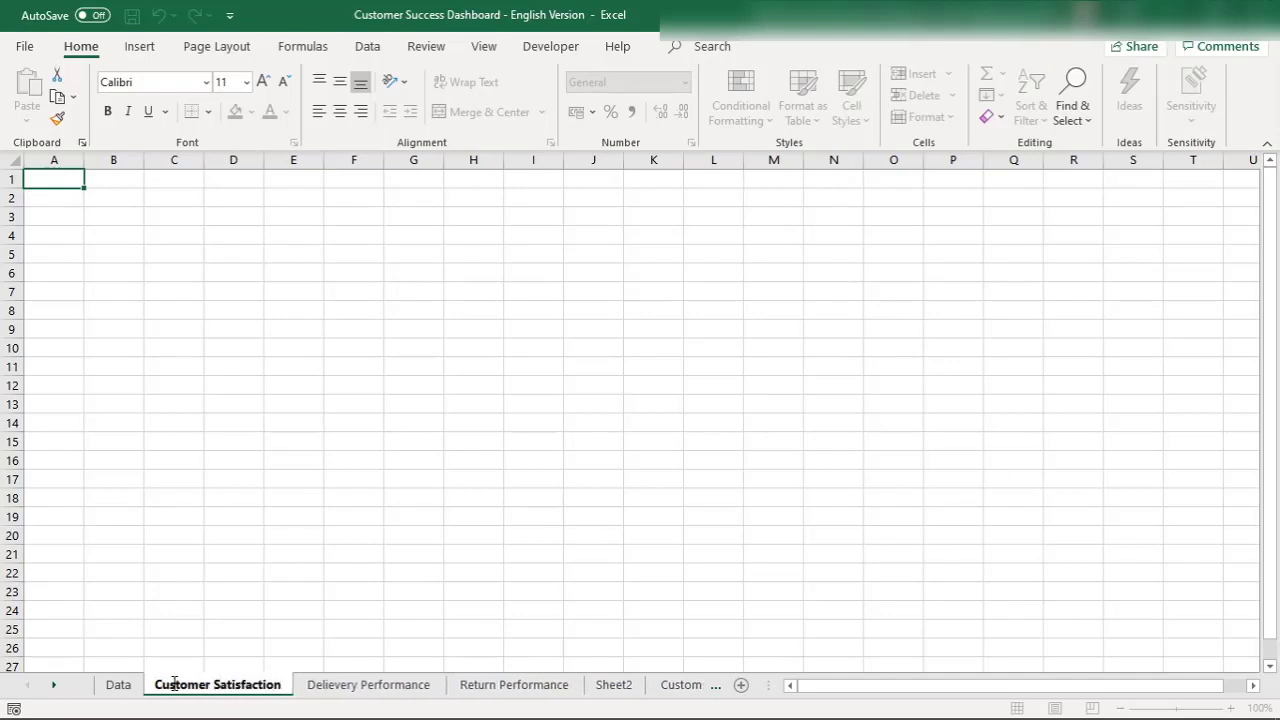
{"action": "key", "text": "Return"}
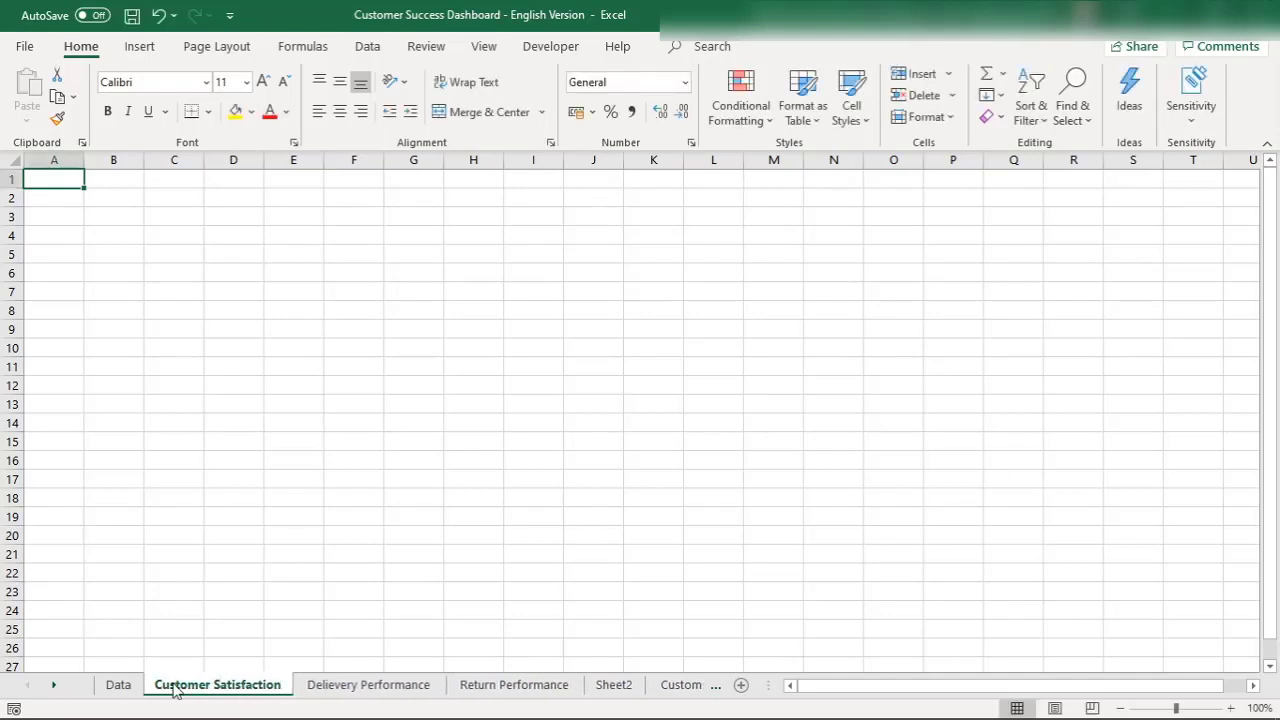
Create a PivotTable from the Sales_Data table in cell A1 of the Customer Satisfaction sheet
{"action": "left_click", "coordinate": [139, 49]}
{"action": "left_click", "coordinate": [35, 88]}
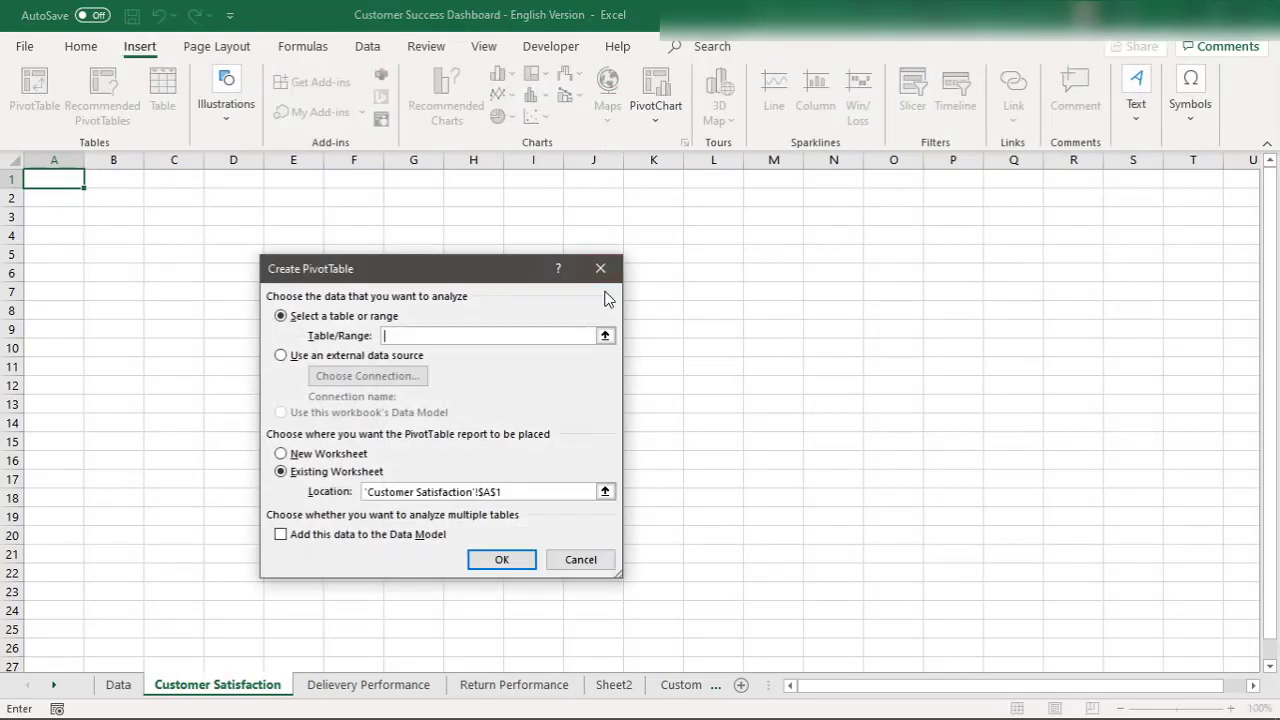
{"action": "type", "text": "Sales_Data"}
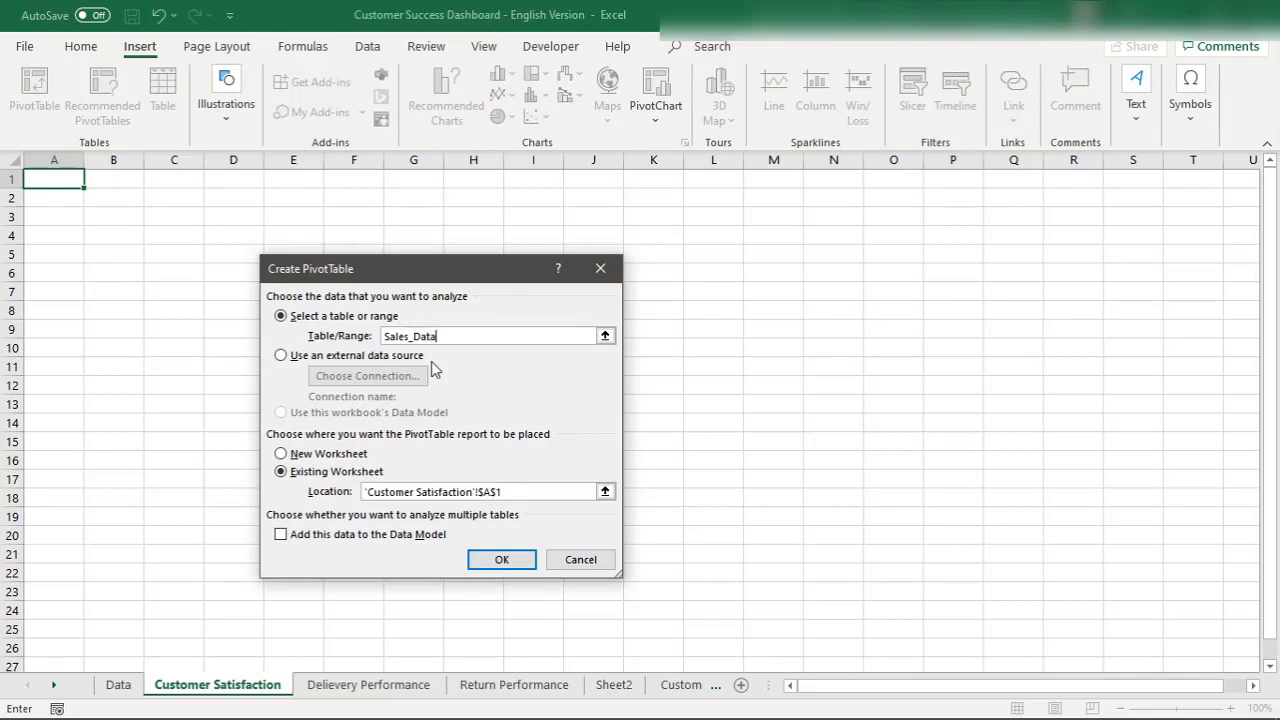
{"action": "key", "text": "Return"}
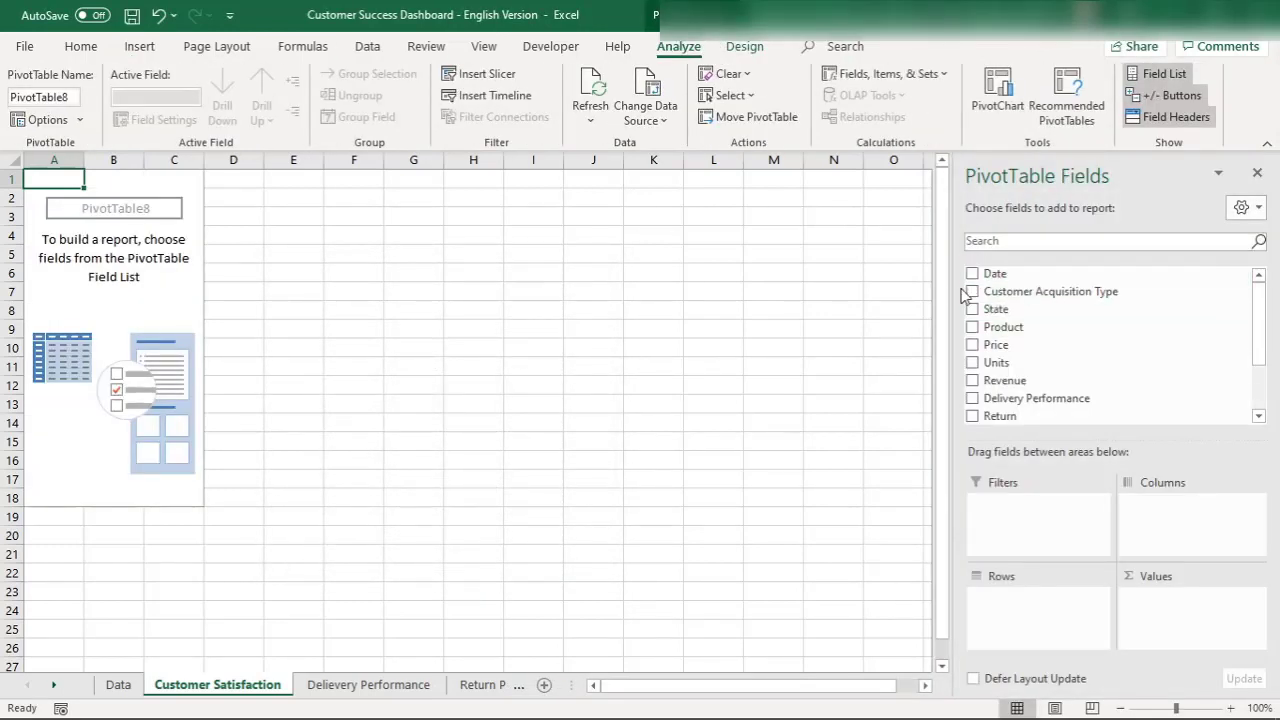
Add Customer Satisfaction as the PivotTable's row field and summarize the Return field as a count in the values
{"action": "scroll", "coordinate": [1258, 374], "scroll_direction": "down", "scroll_amount": 2}
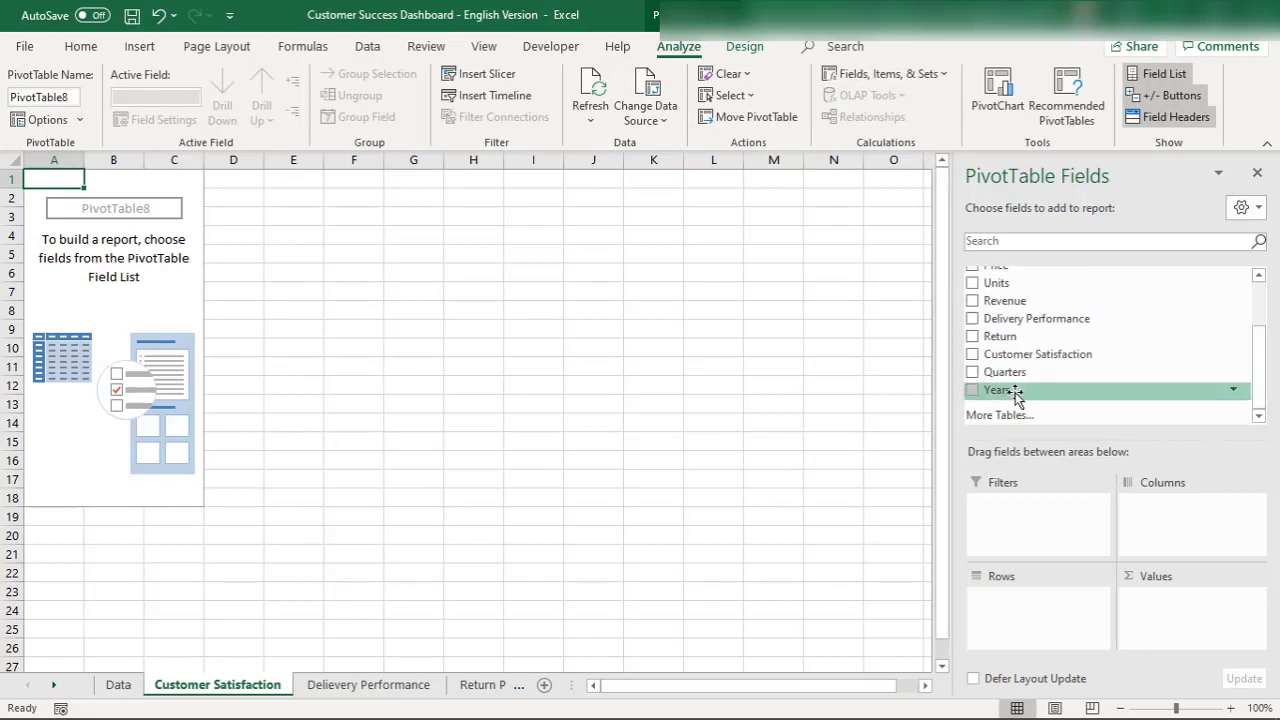
{"action": "left_click", "coordinate": [973, 355]}
{"action": "left_click", "coordinate": [972, 337]}
{"action": "left_click_drag", "start_coordinate": [1030, 617], "coordinate": [1190, 615]}
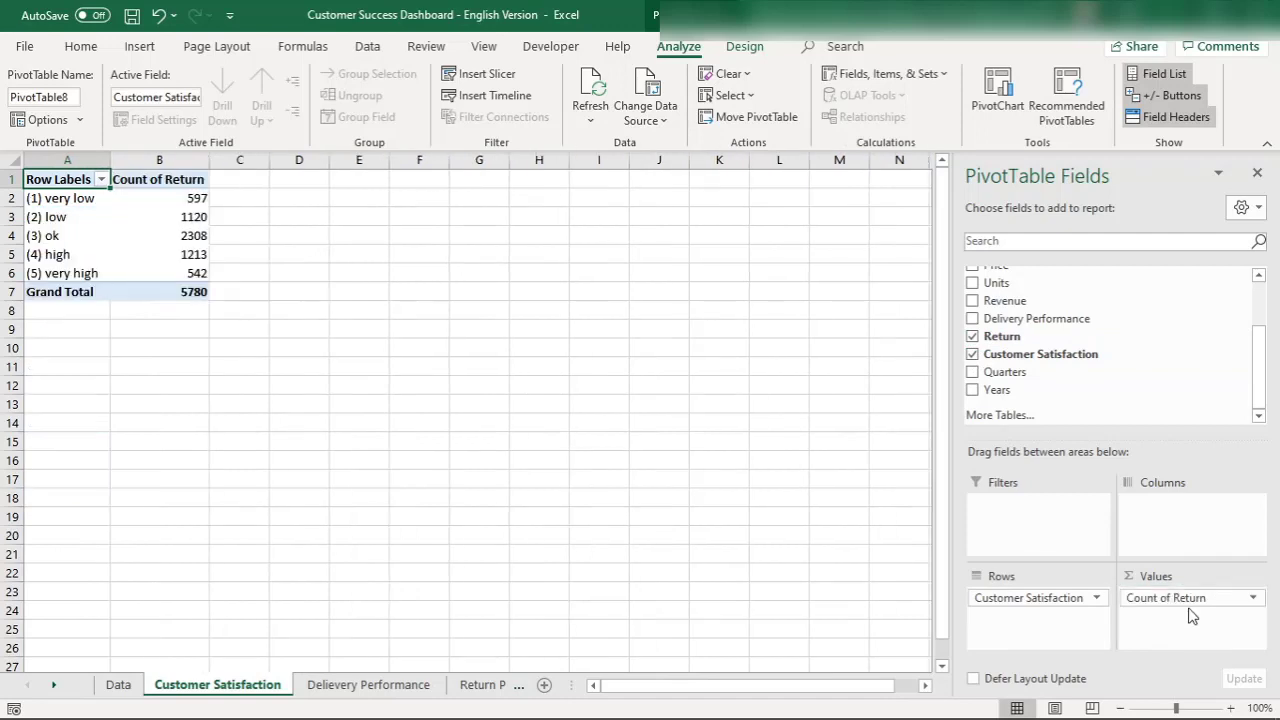
Rename the Count of Return value field as Count of Customers
{"action": "left_click", "coordinate": [1252, 598]}
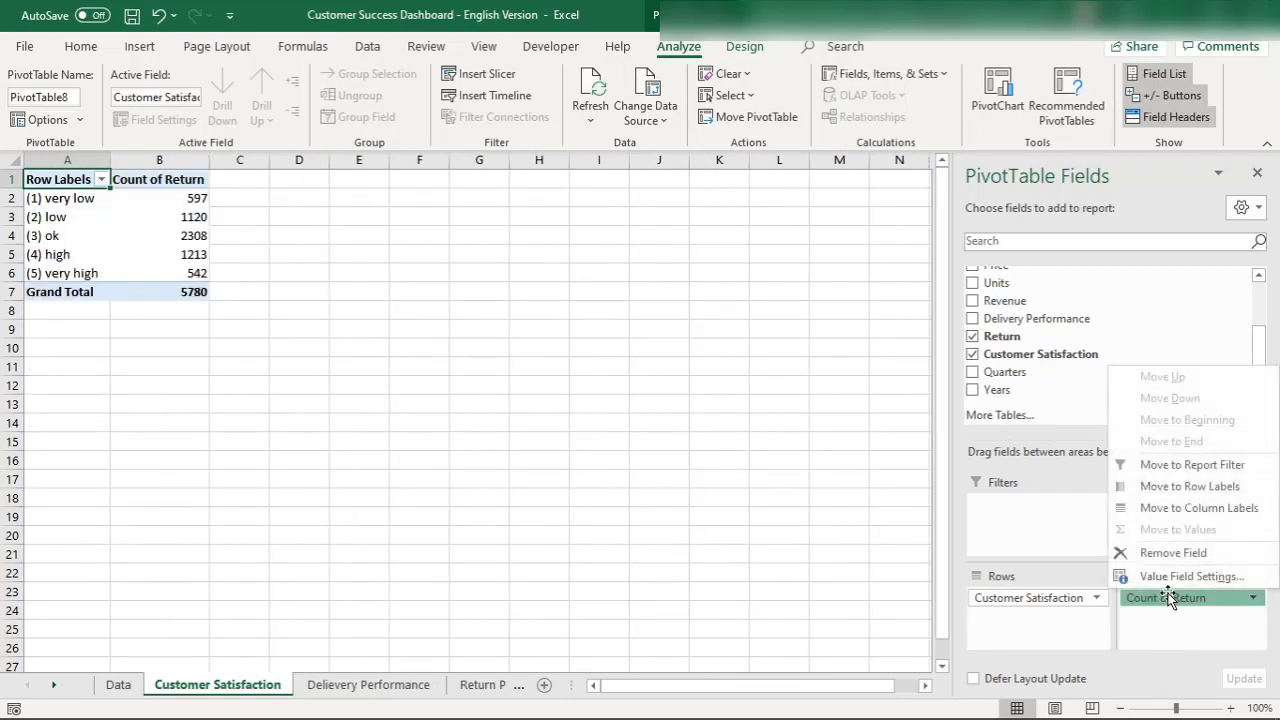
{"action": "left_click", "coordinate": [1180, 577]}
{"action": "left_click", "coordinate": [431, 333]}
{"action": "key", "text": "BackSpace"}
{"action": "key", "text": "BackSpace"}
{"action": "type", "text": "Cus"}
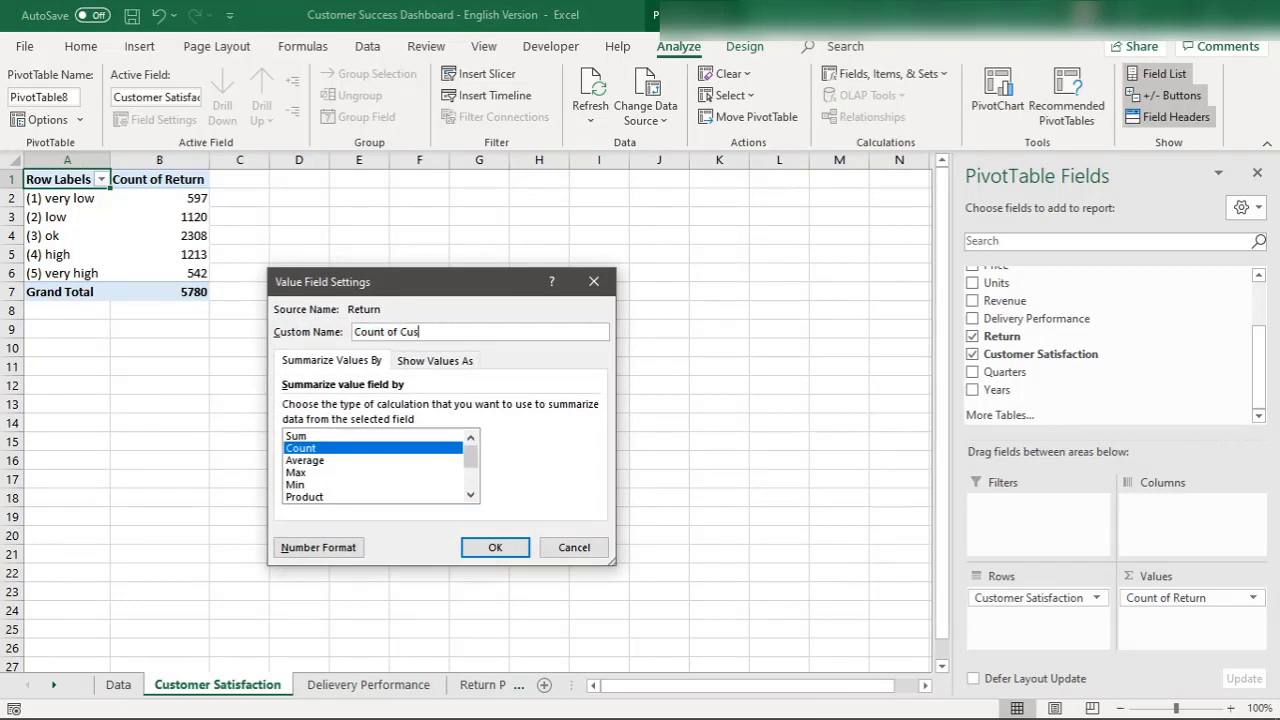
{"action": "type", "text": "tomers"}
{"action": "key", "text": "Return"}
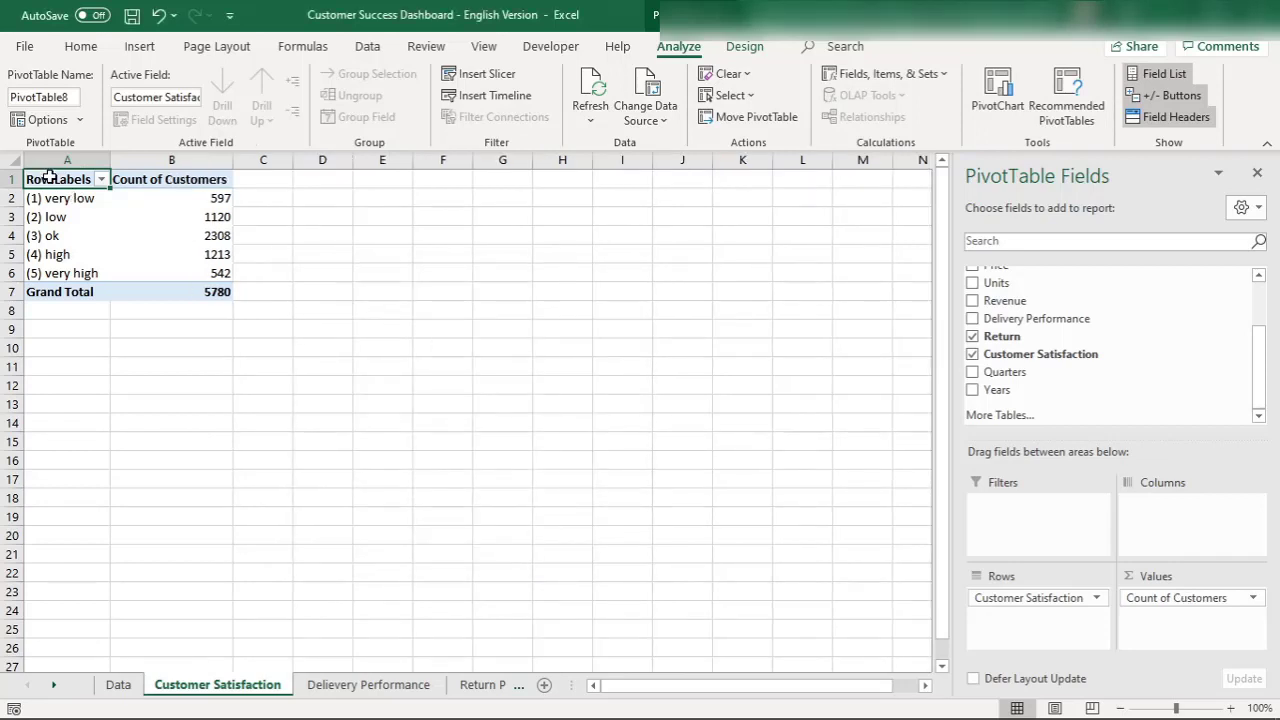
Add the Product field to the PivotTable rows and move Customer Satisfaction to the columns
{"action": "left_click_drag", "start_coordinate": [62, 186], "coordinate": [206, 294]}
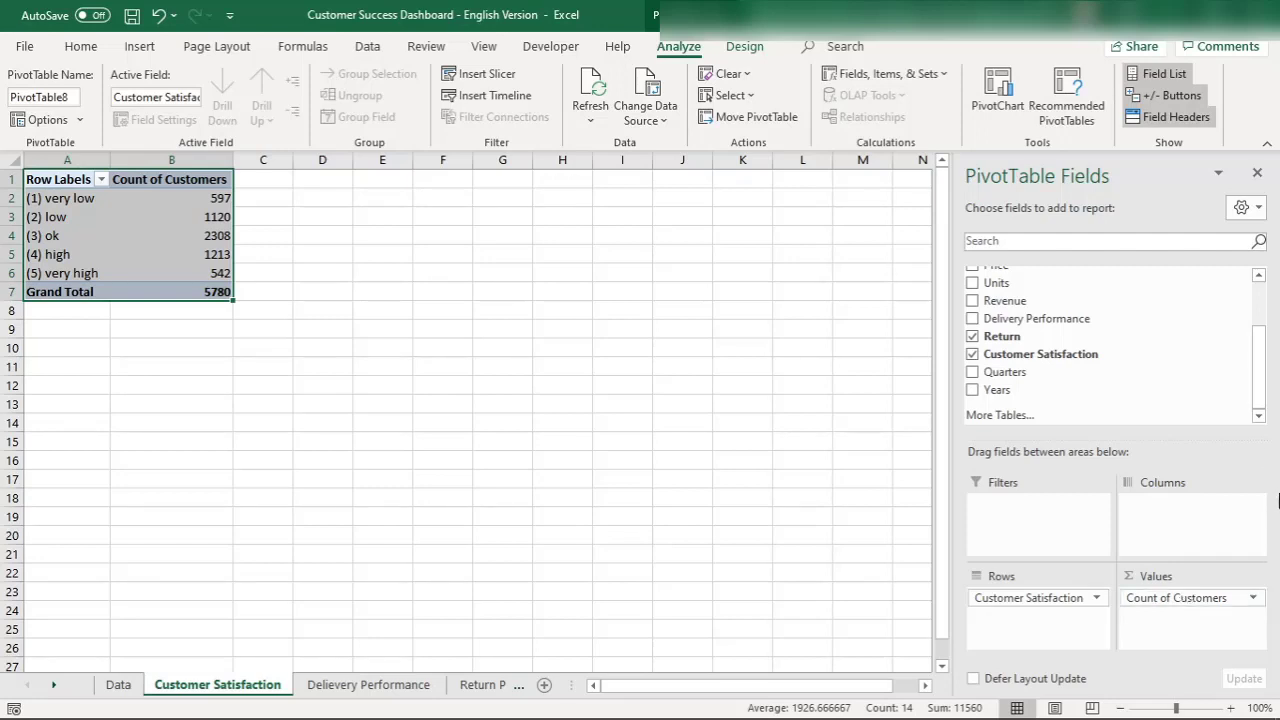
{"action": "left_click", "coordinate": [1263, 304]}
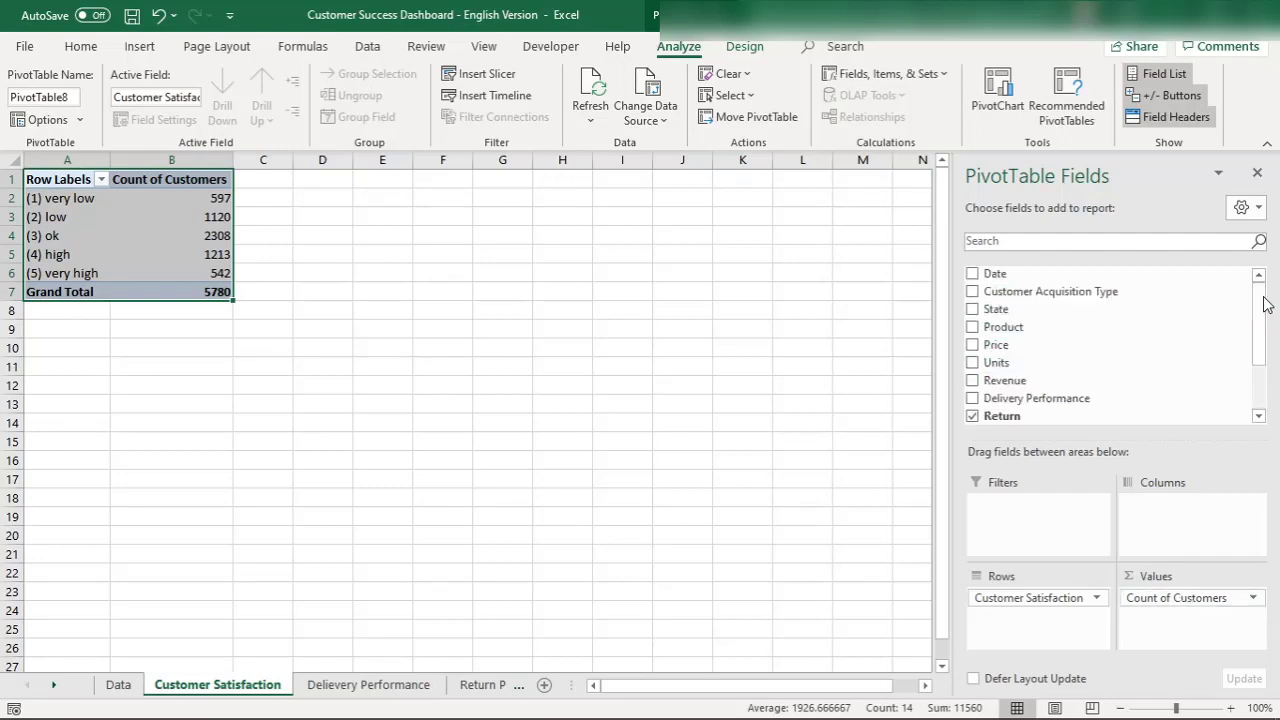
{"action": "left_click", "coordinate": [972, 310]}
{"action": "left_click", "coordinate": [972, 309]}
{"action": "left_click", "coordinate": [972, 327]}
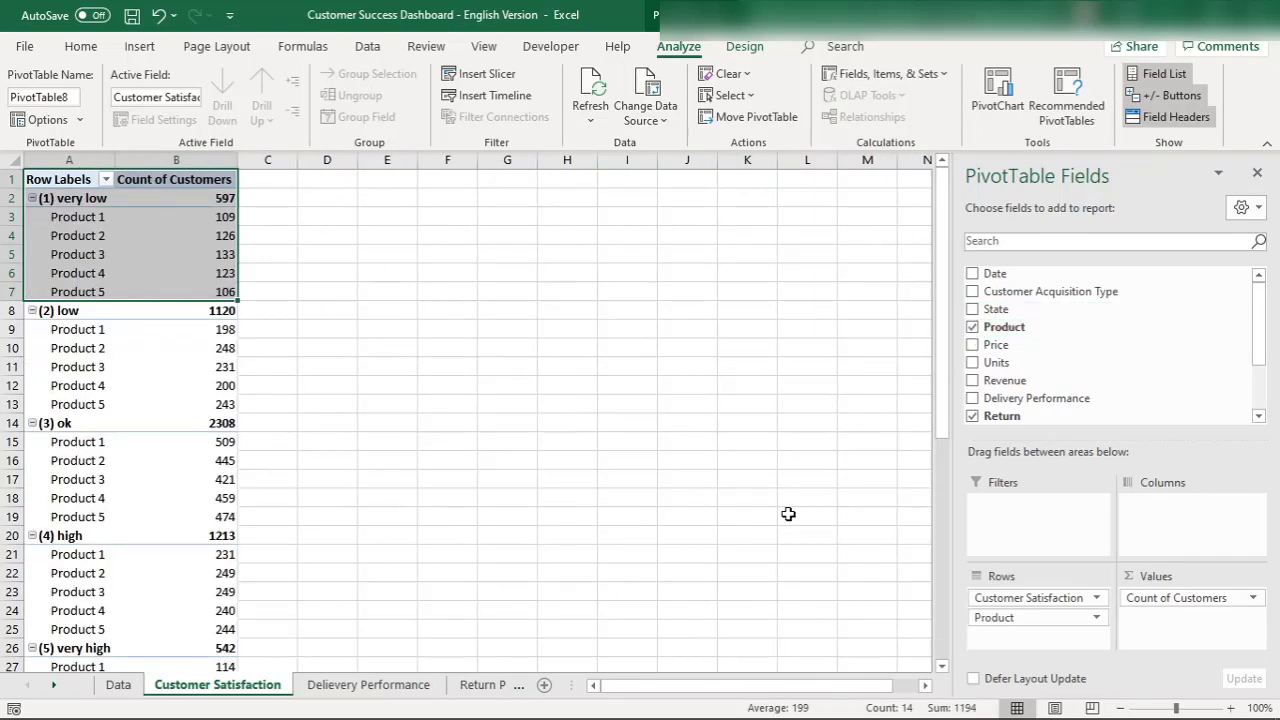
{"action": "left_click_drag", "start_coordinate": [1020, 598], "coordinate": [1155, 532]}
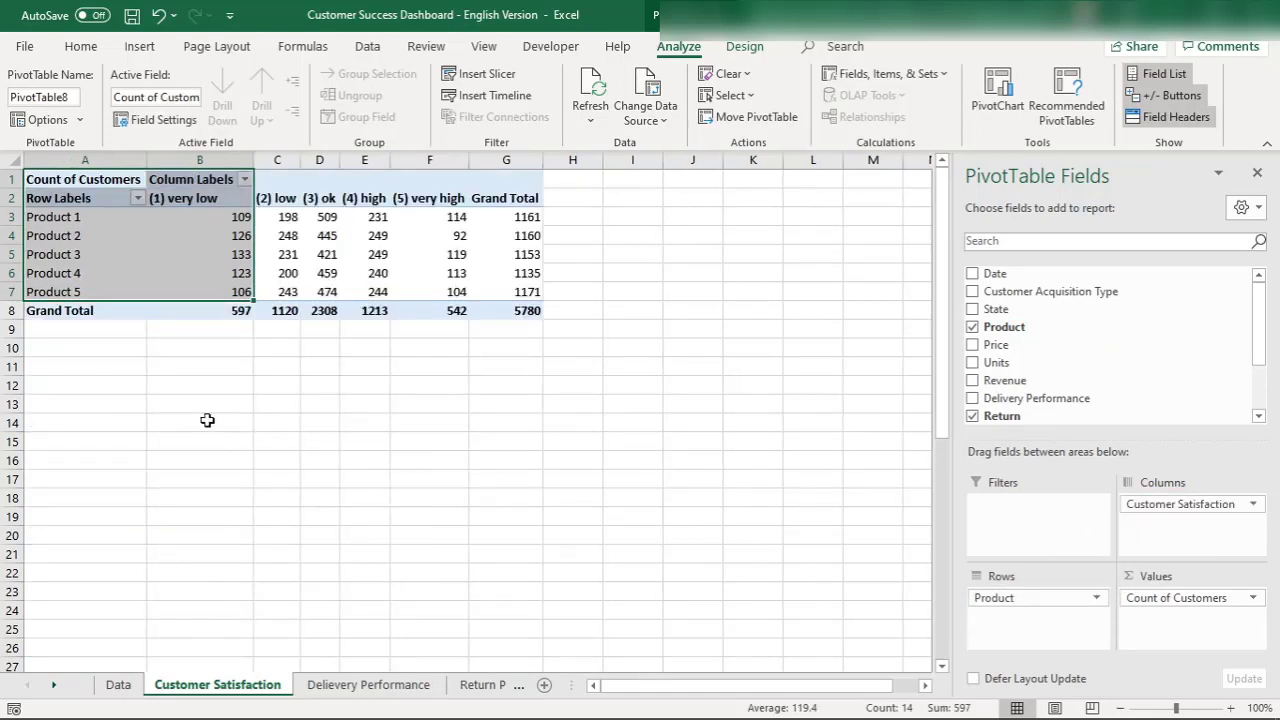
Examine the Product 1 customer counts for each satisfaction rating and the grand totals in the PivotTable
{"action": "left_click", "coordinate": [26, 254]}
{"action": "left_click", "coordinate": [40, 214]}
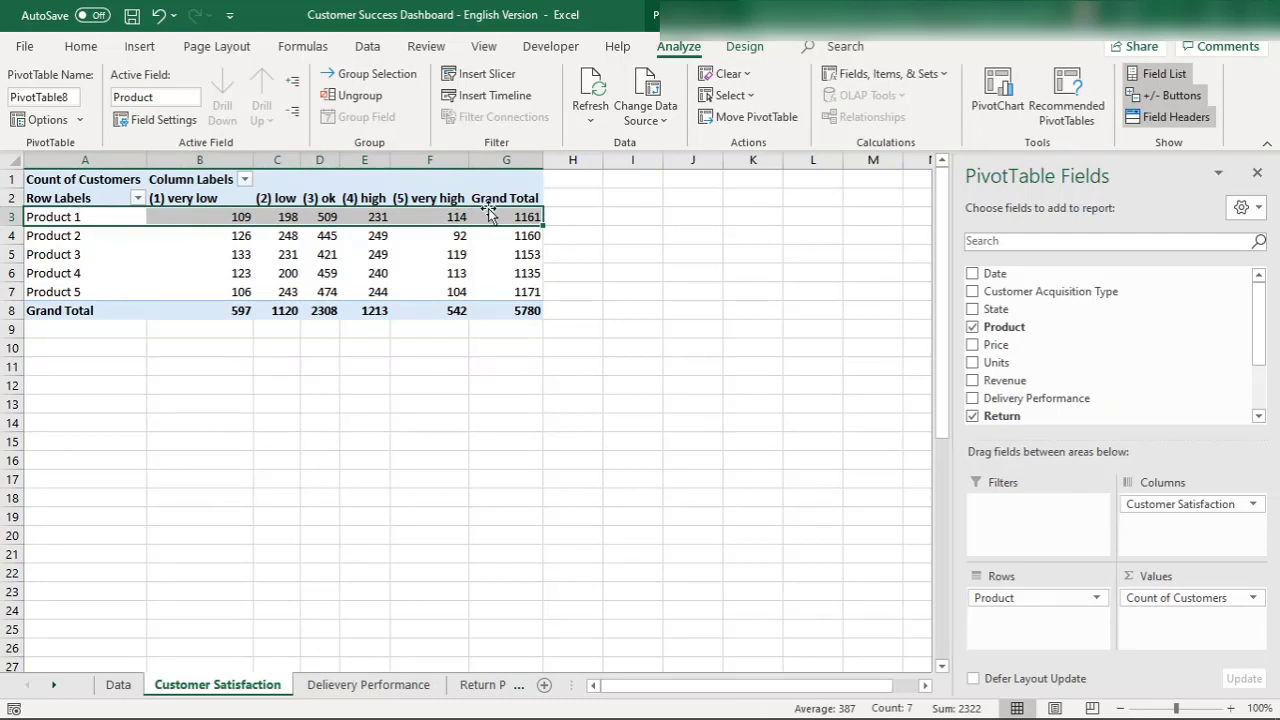
{"action": "left_click", "coordinate": [515, 217]}
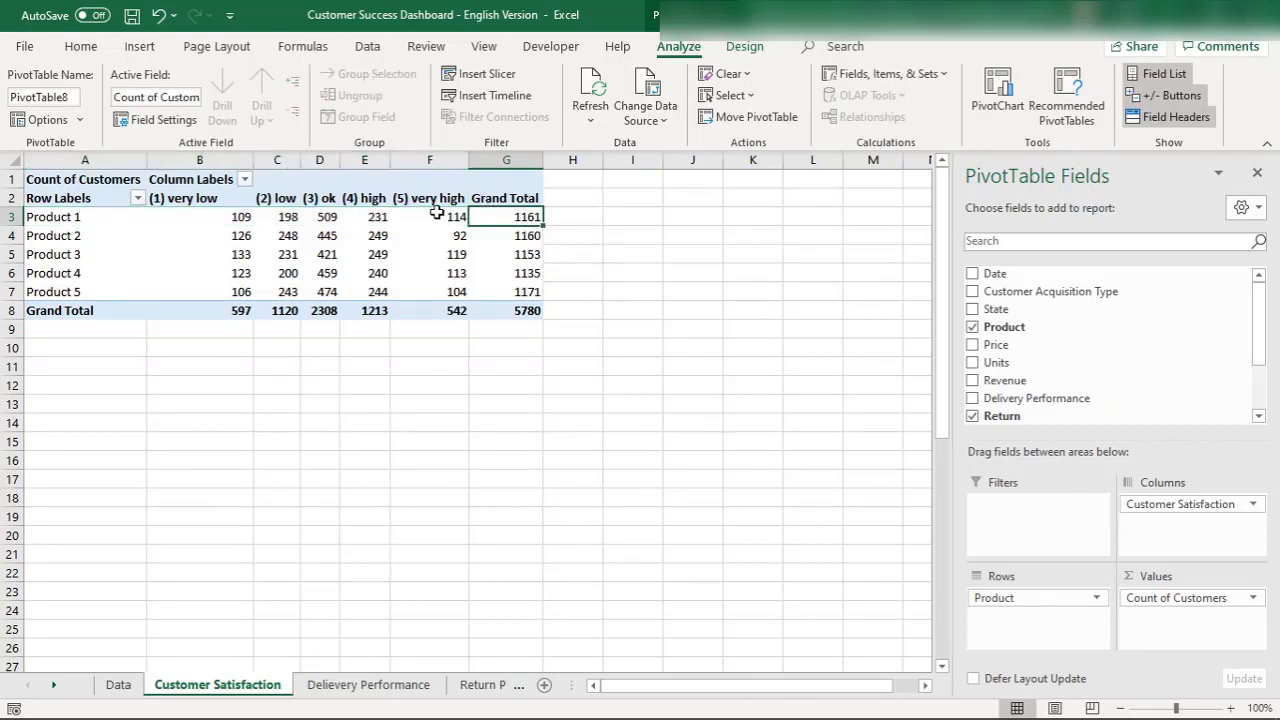
{"action": "left_click", "coordinate": [246, 218]}
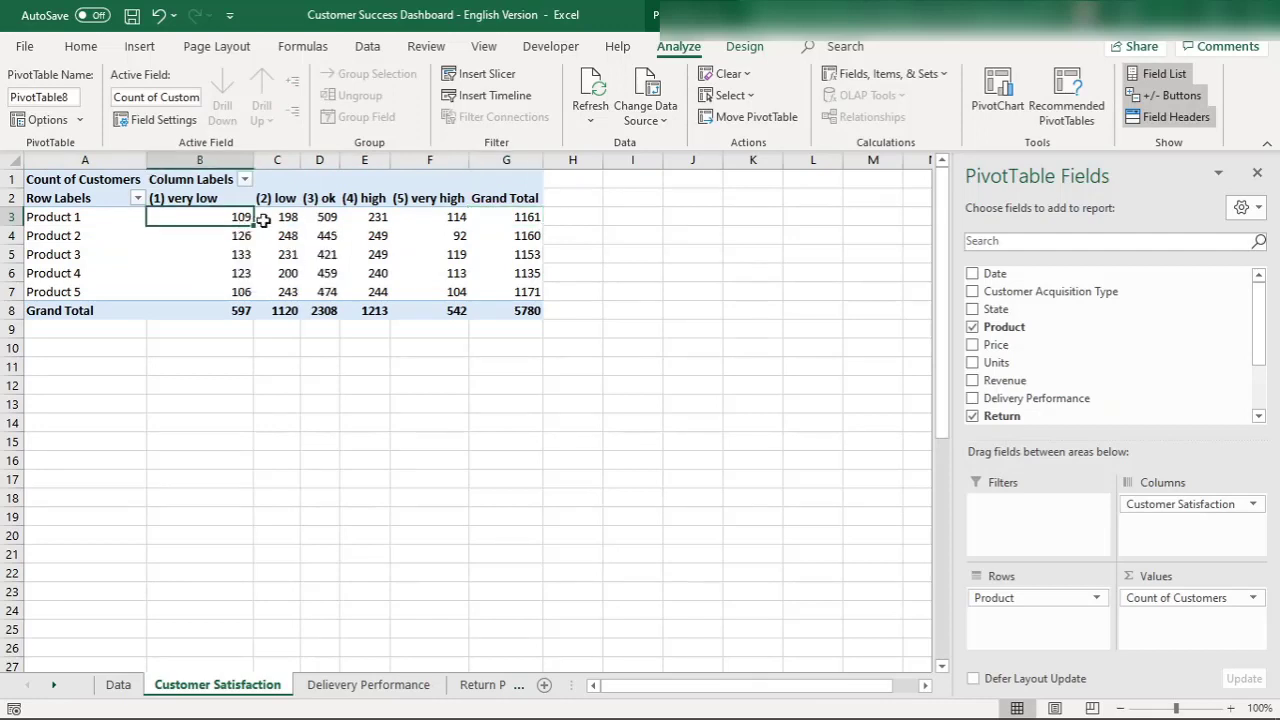
{"action": "left_click", "coordinate": [290, 217]}
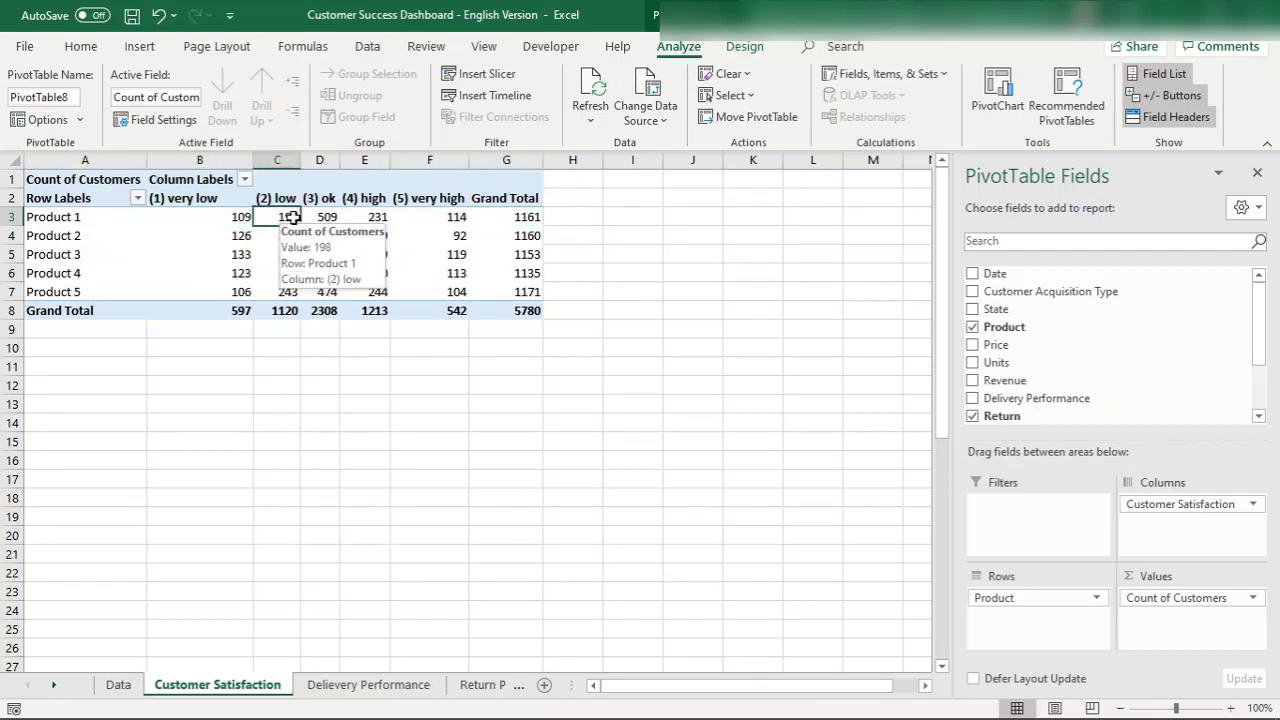
{"action": "left_click", "coordinate": [346, 217]}
{"action": "left_click", "coordinate": [333, 216]}
{"action": "left_click", "coordinate": [371, 214]}
{"action": "left_click", "coordinate": [457, 214]}
{"action": "mouse_move", "coordinate": [325, 313]}
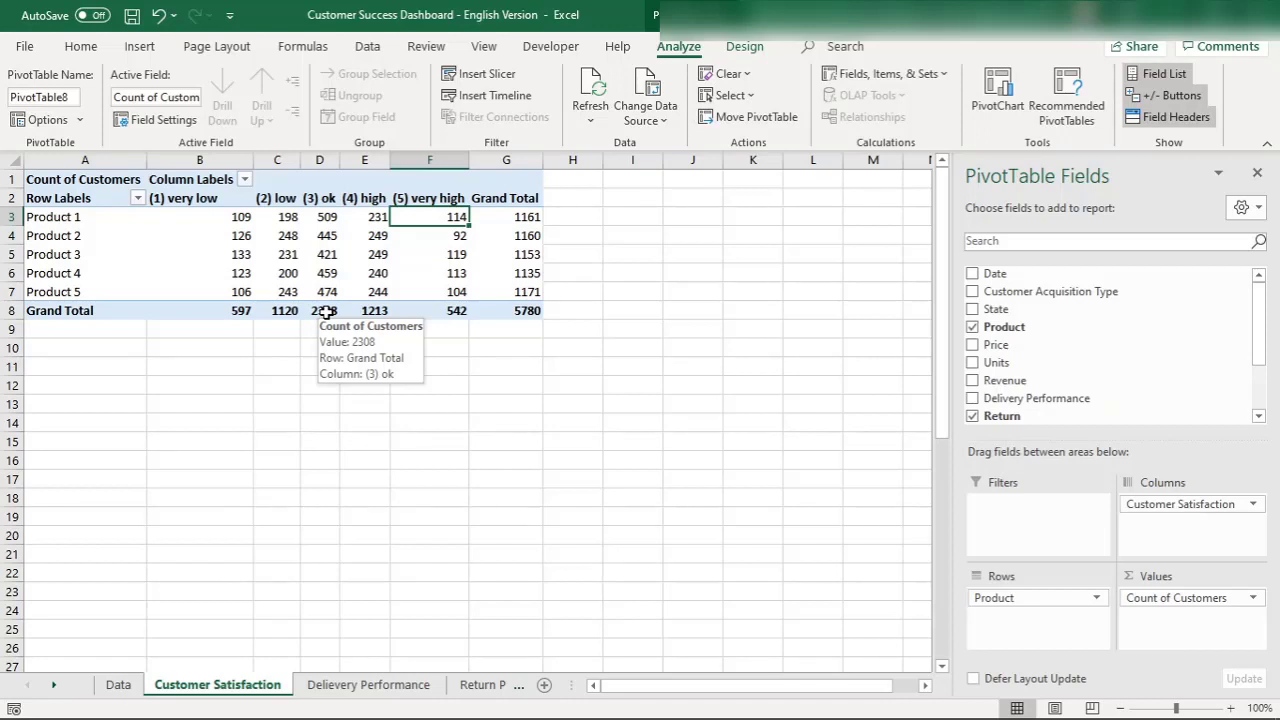
Insert a 100% Stacked Bar PivotChart based on the whole PivotTable
{"action": "left_click", "coordinate": [33, 181]}
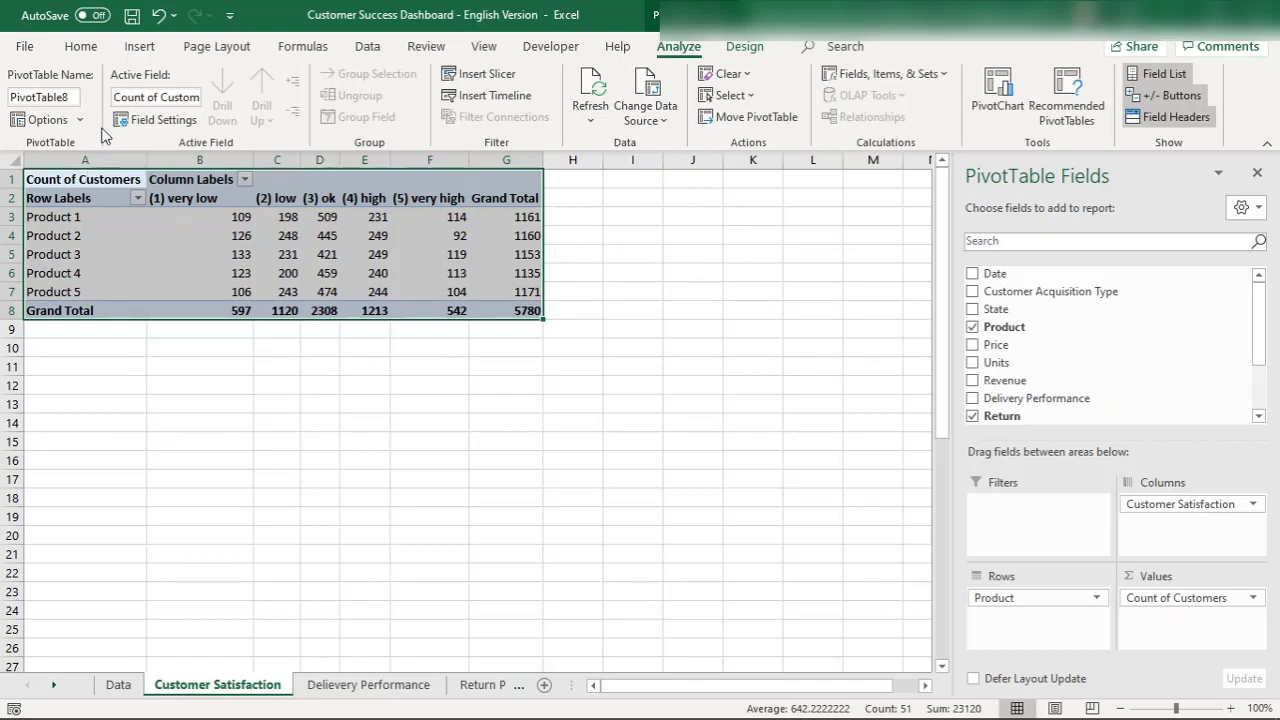
{"action": "left_click", "coordinate": [997, 95]}
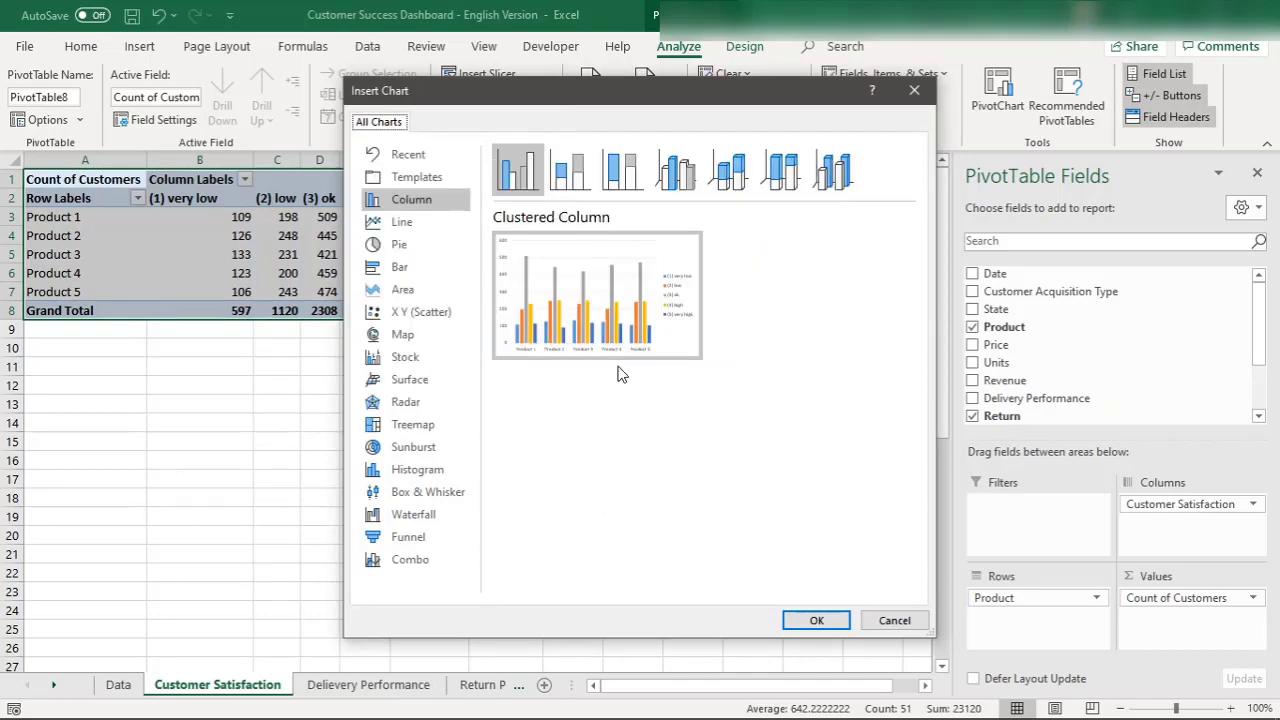
{"action": "mouse_move", "coordinate": [628, 334]}
{"action": "left_click", "coordinate": [405, 267]}
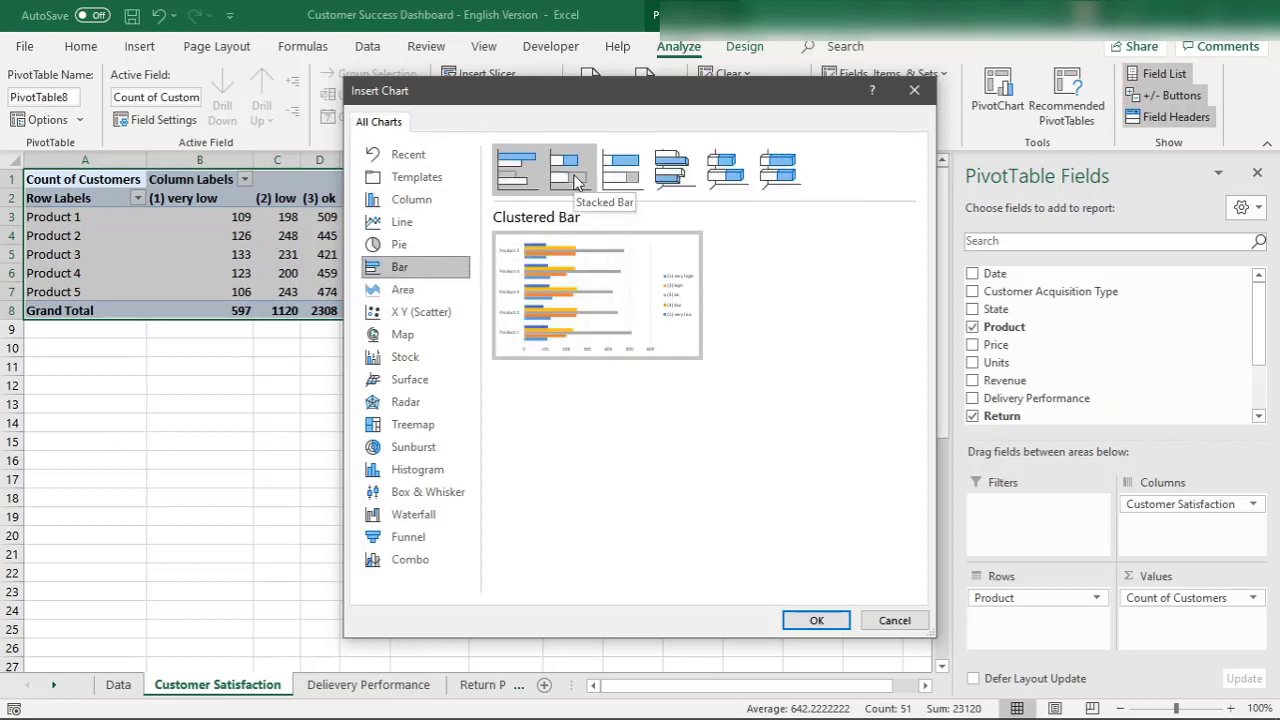
{"action": "left_click", "coordinate": [630, 185]}
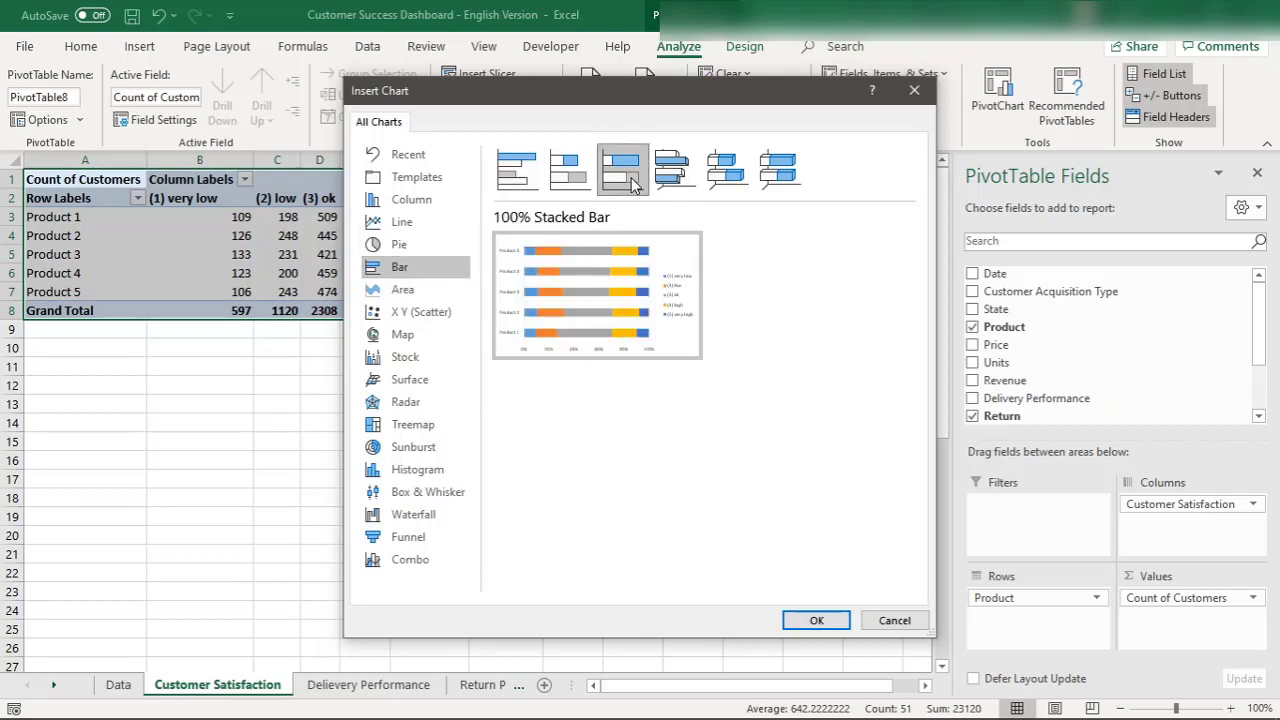
{"action": "mouse_move", "coordinate": [532, 327]}
{"action": "left_click", "coordinate": [816, 620]}
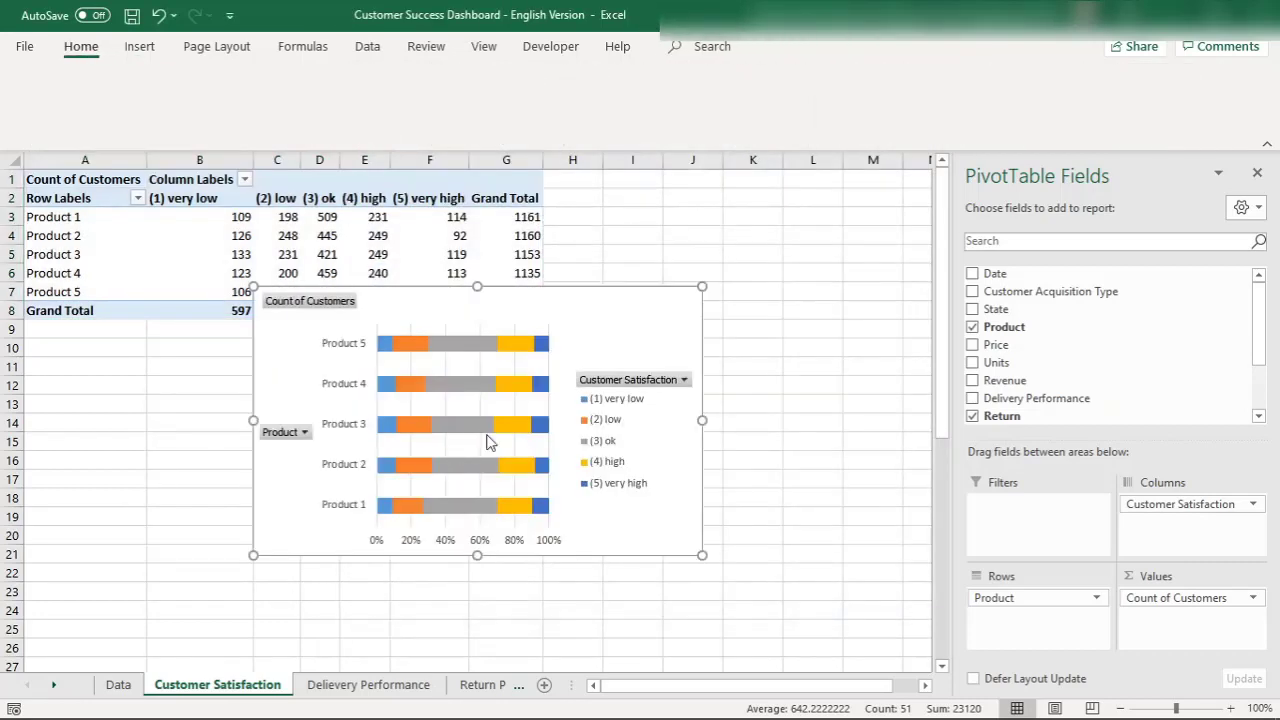
Hide all field buttons on the PivotChart and widen the chart to about 15.9 cm
{"action": "left_click", "coordinate": [323, 303]}
{"action": "right_click", "coordinate": [323, 303]}
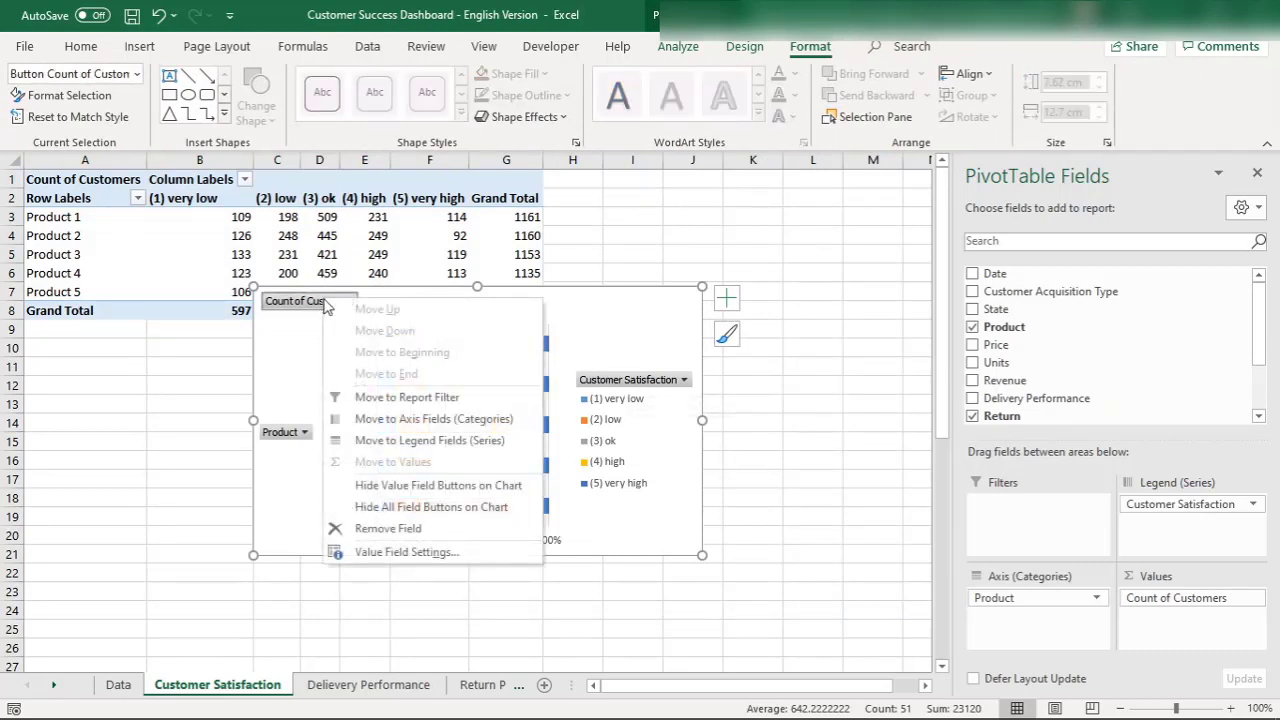
{"action": "left_click", "coordinate": [390, 508]}
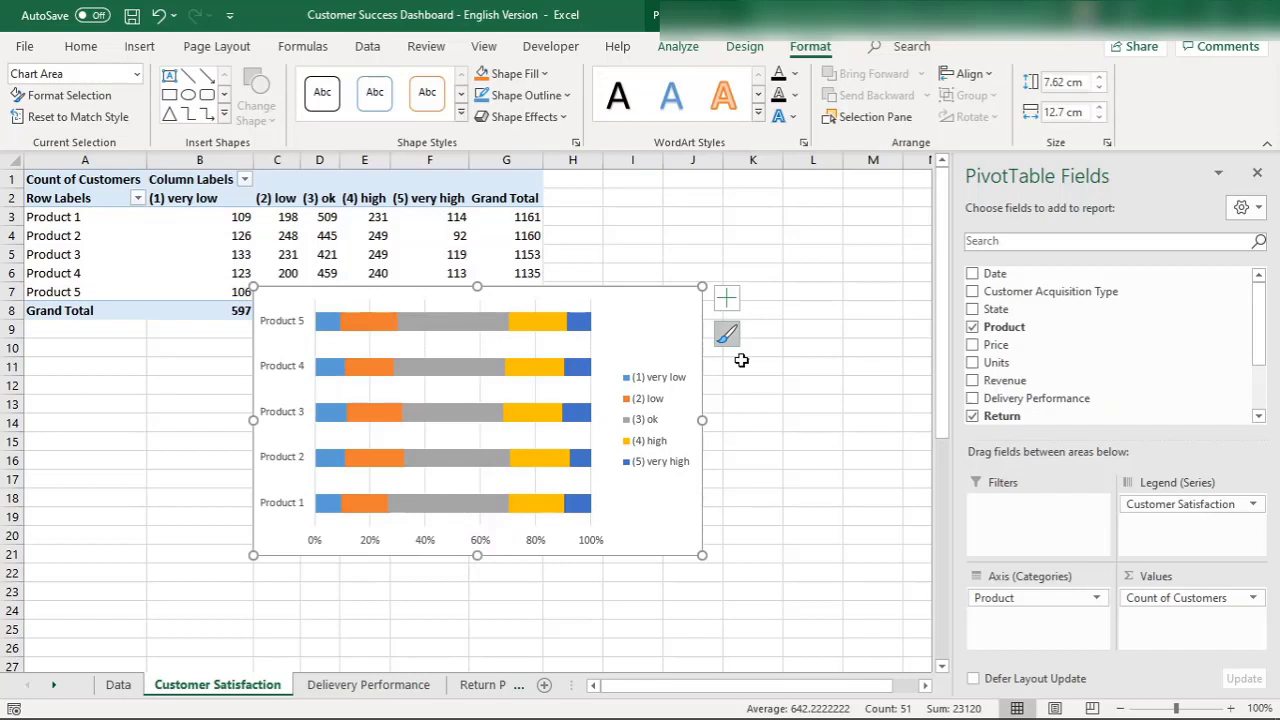
{"action": "left_click_drag", "start_coordinate": [703, 420], "coordinate": [814, 428]}
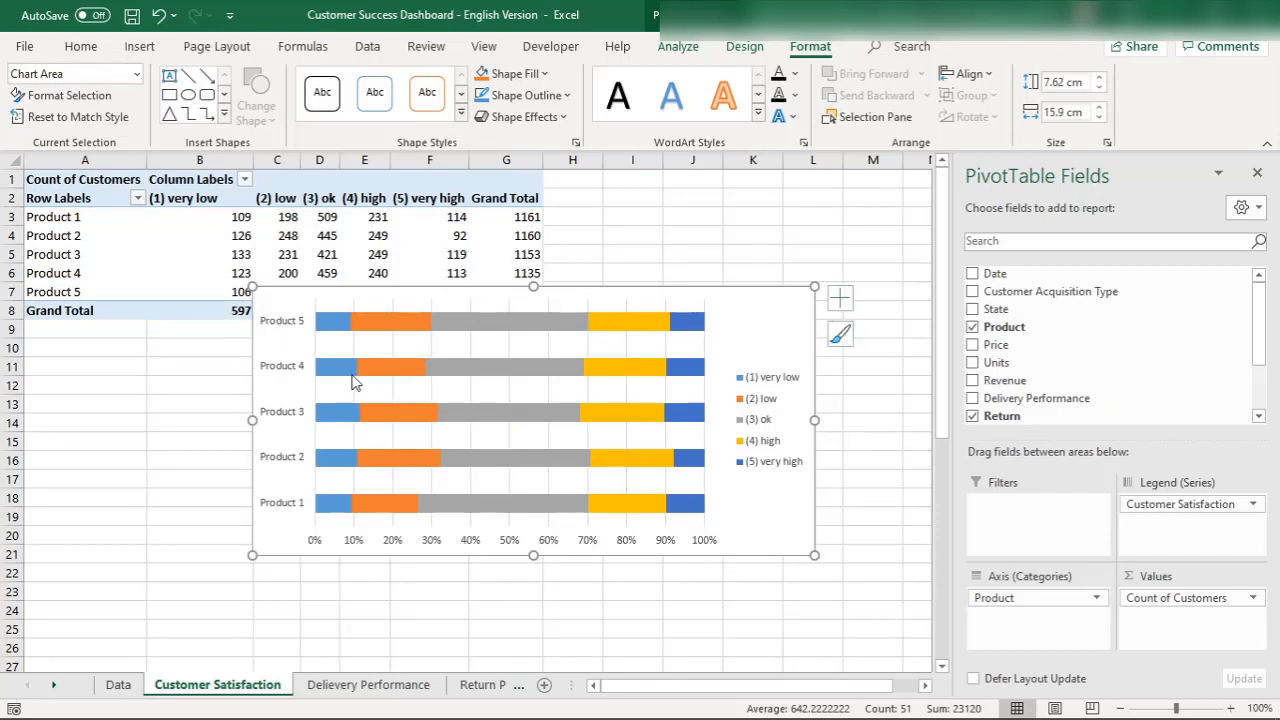
{"action": "left_click", "coordinate": [771, 381]}
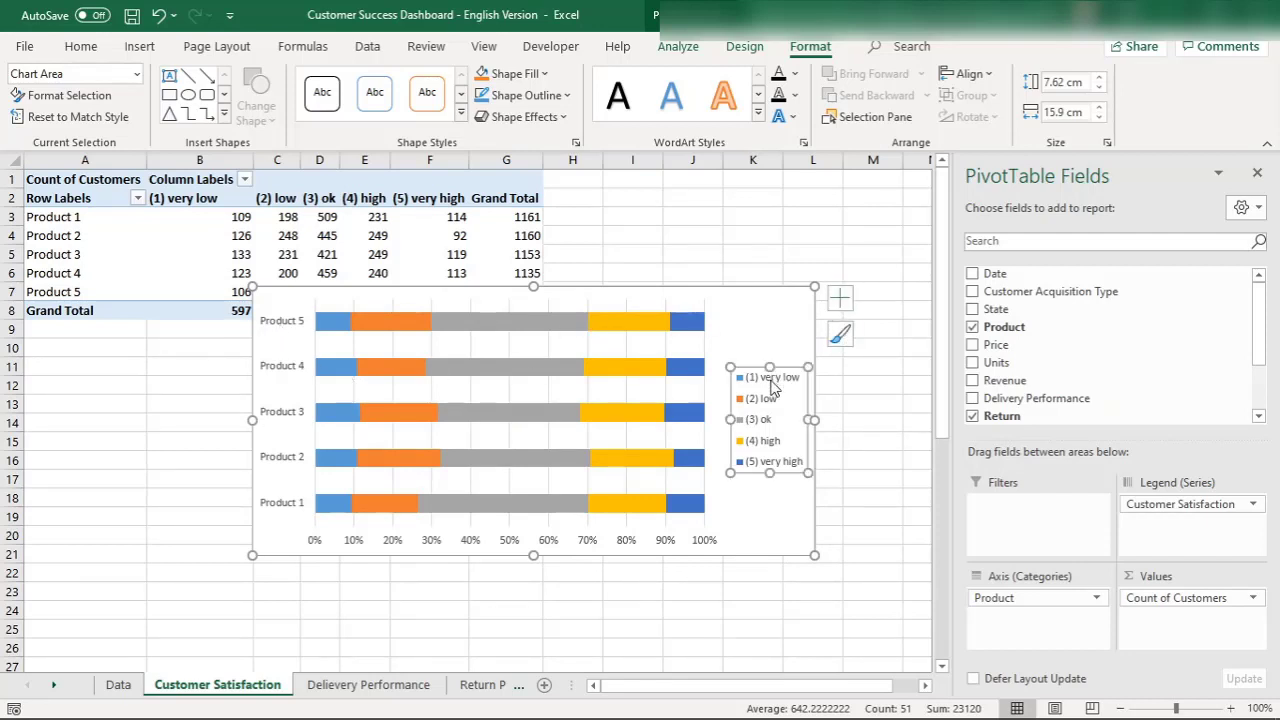
{"action": "left_click", "coordinate": [588, 310]}
{"action": "key", "text": "Escape"}
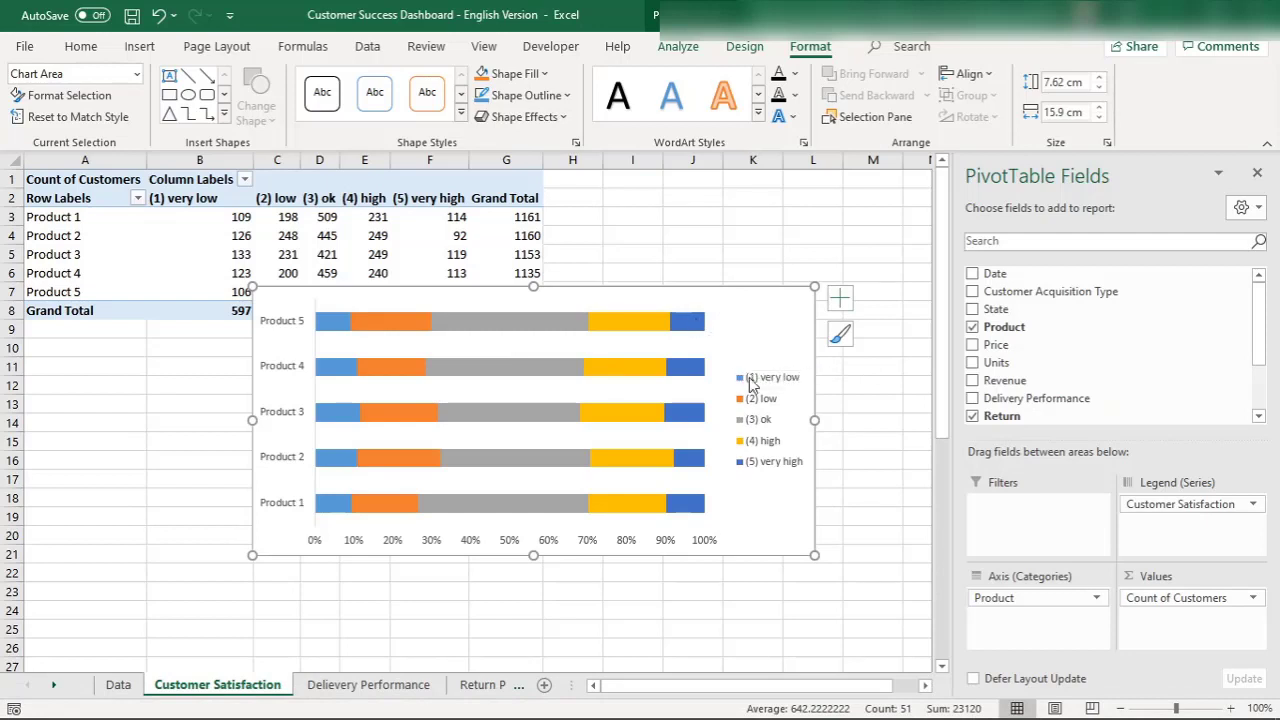
Make the product labels on the chart's vertical axis bold and increase their font size to 10
{"action": "left_click", "coordinate": [284, 331]}
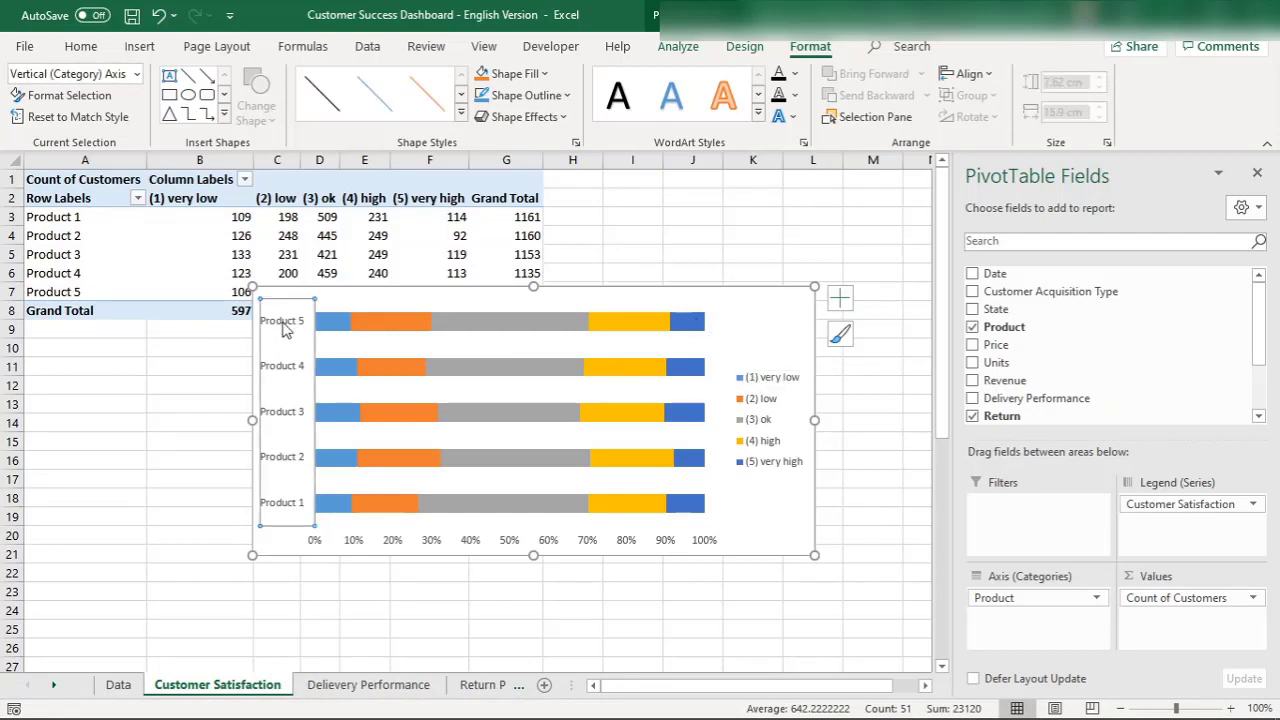
{"action": "key", "text": "ctrl+b"}
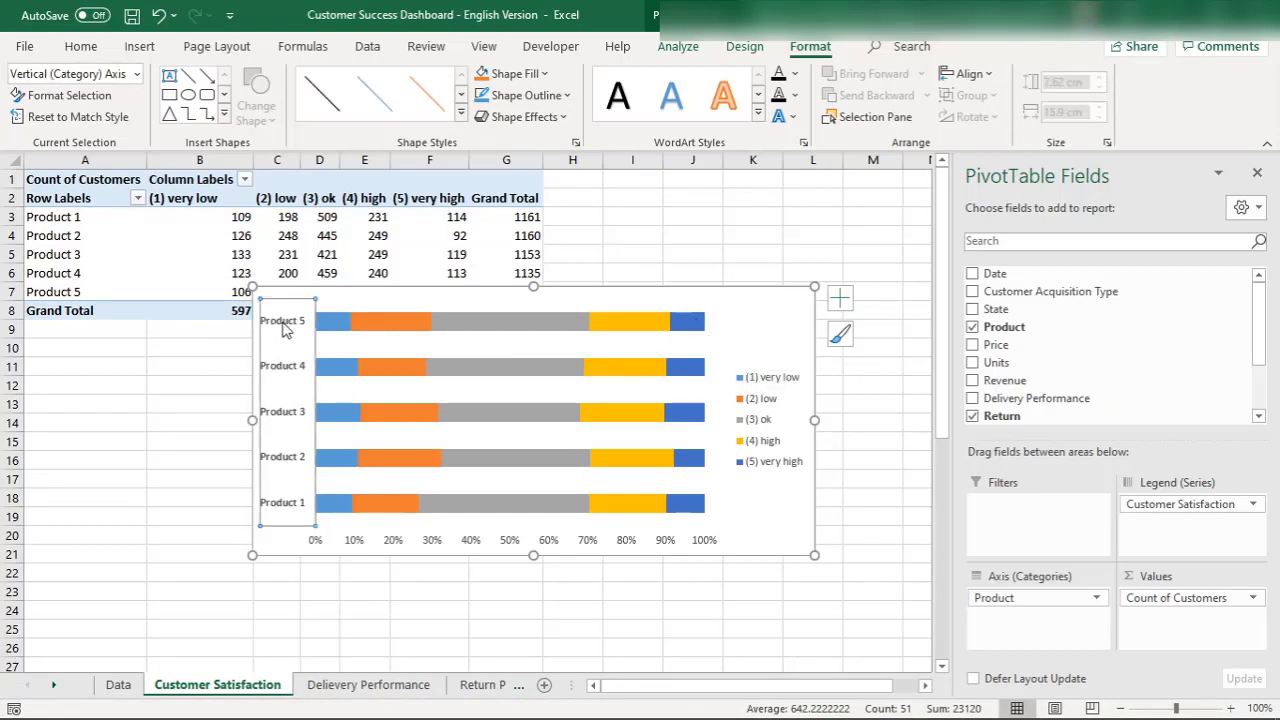
{"action": "left_click", "coordinate": [98, 50]}
{"action": "left_click", "coordinate": [263, 82]}
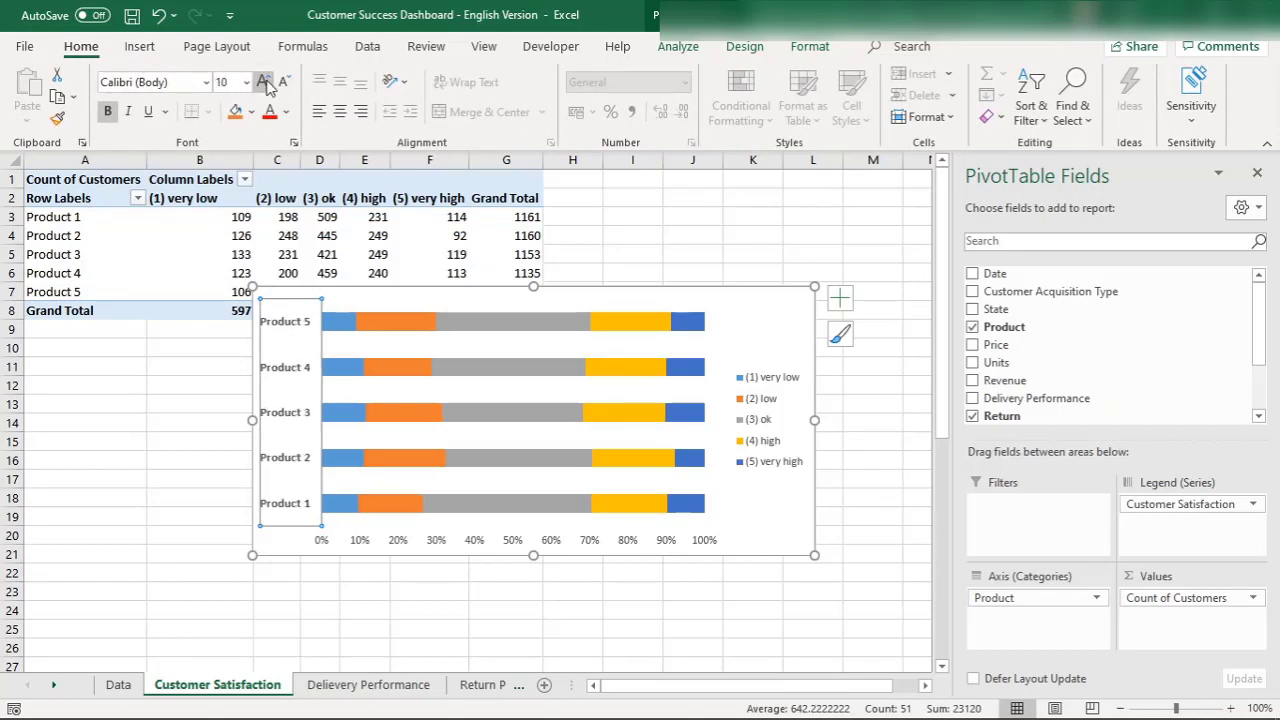
Reduce the product labels' font size to 9 and widen the chart by extending its left edge to the start of column B
{"action": "left_click", "coordinate": [284, 81]}
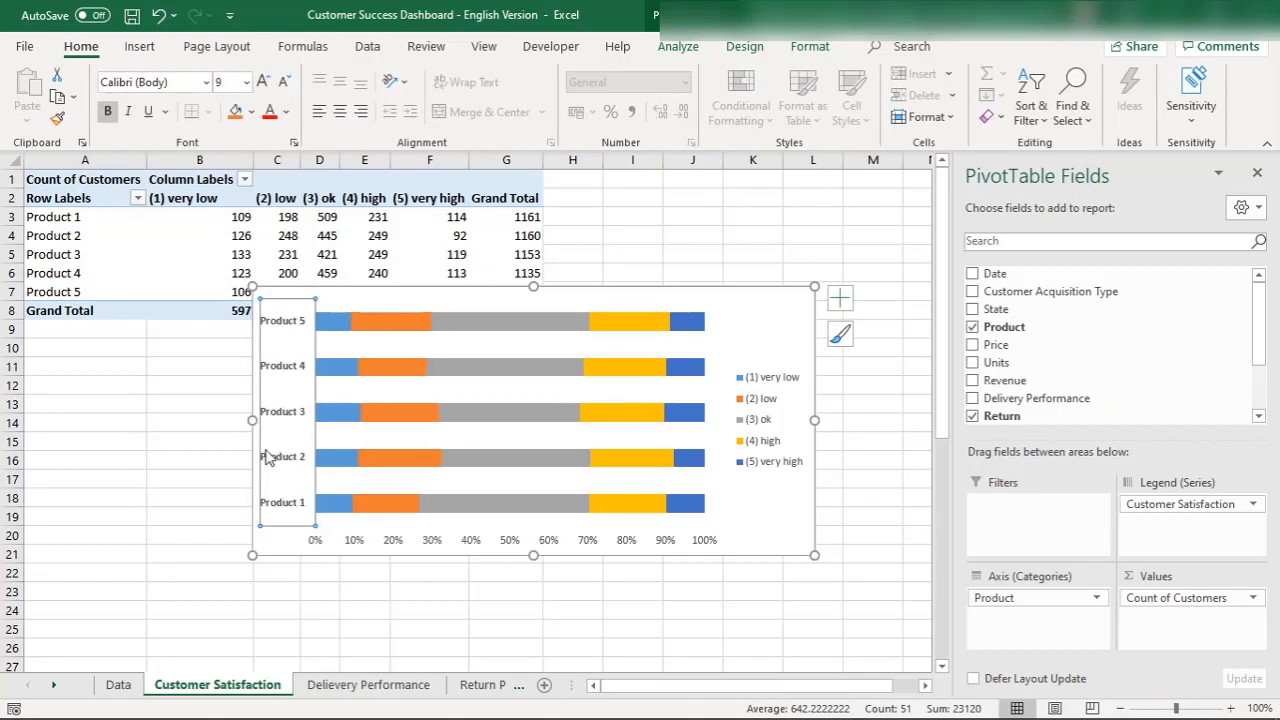
{"action": "left_click_drag", "start_coordinate": [247, 418], "coordinate": [143, 410]}
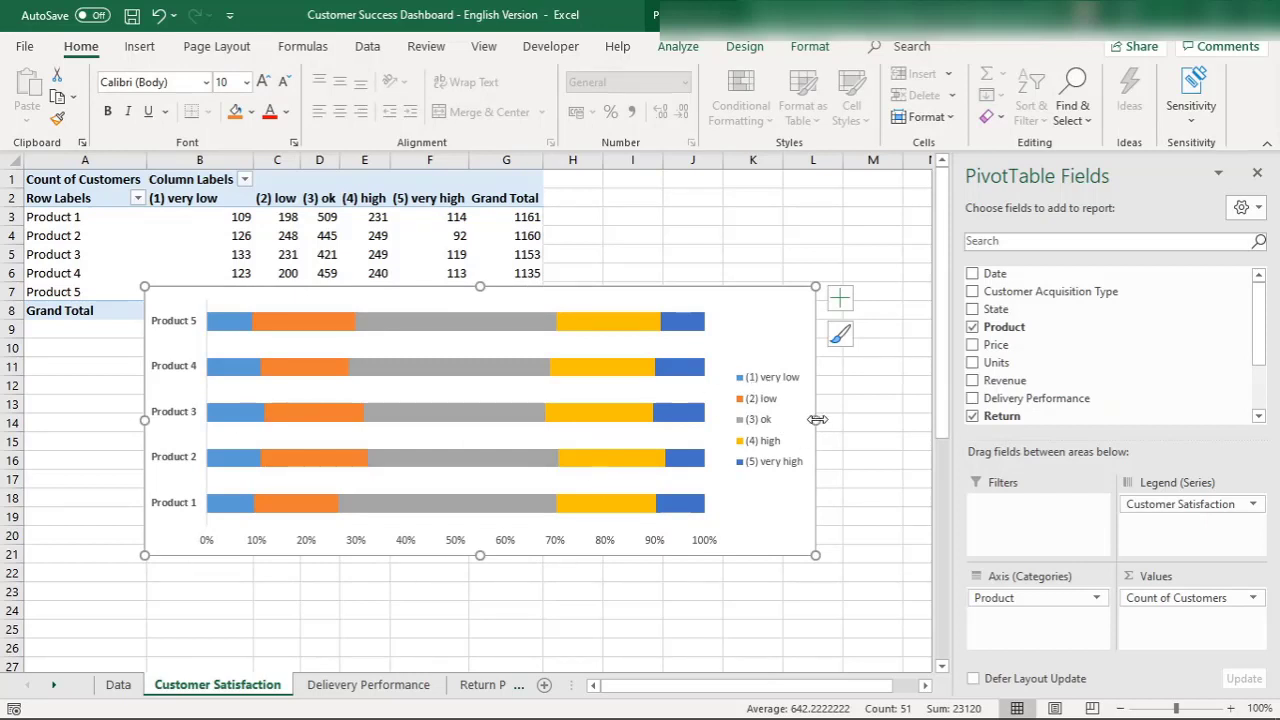
Place the chart legend above the bars, trying the Bottom position as well, and close the formatting and field panes
{"action": "left_click", "coordinate": [752, 384]}
{"action": "right_click", "coordinate": [755, 381]}
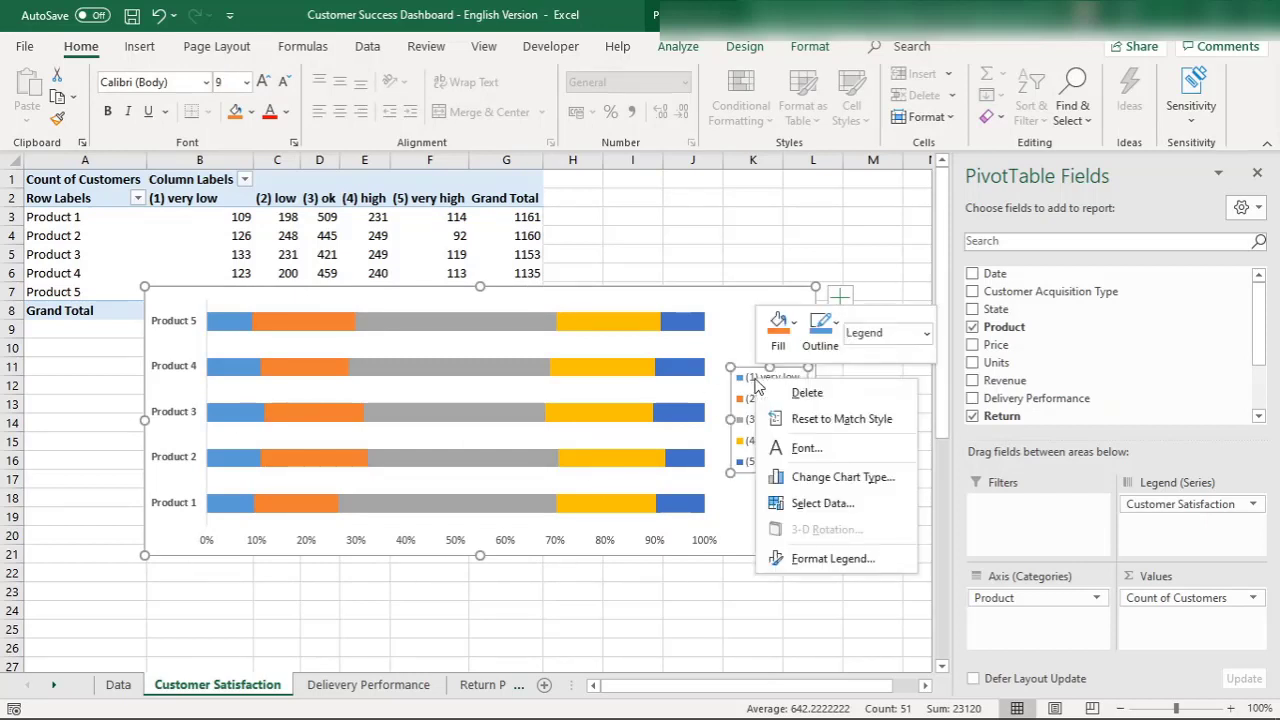
{"action": "left_click", "coordinate": [828, 560]}
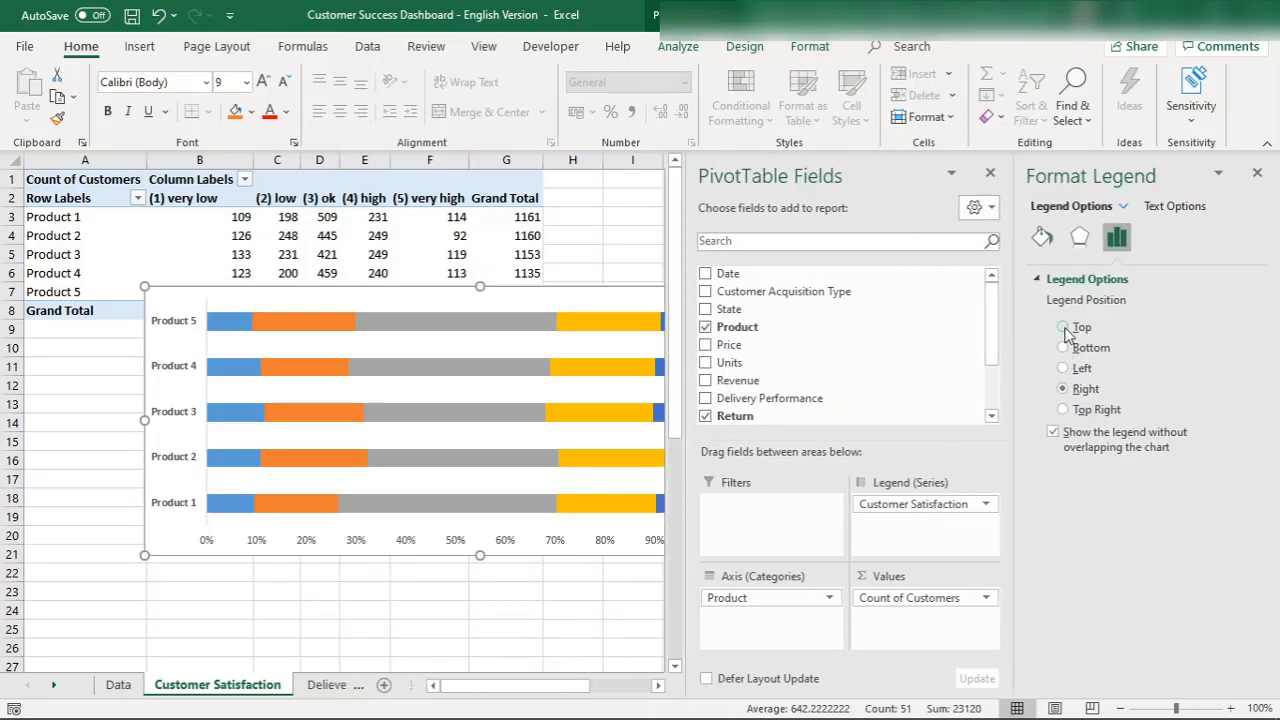
{"action": "left_click", "coordinate": [1063, 328]}
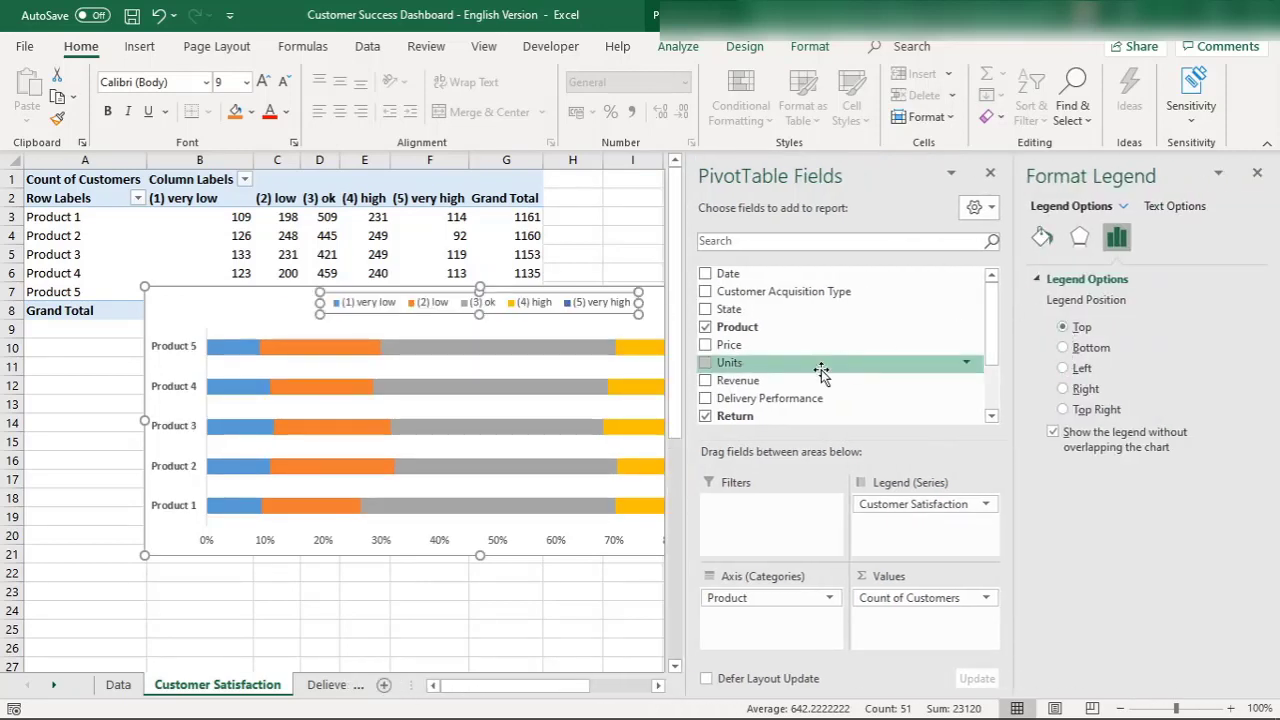
{"action": "left_click", "coordinate": [1064, 348]}
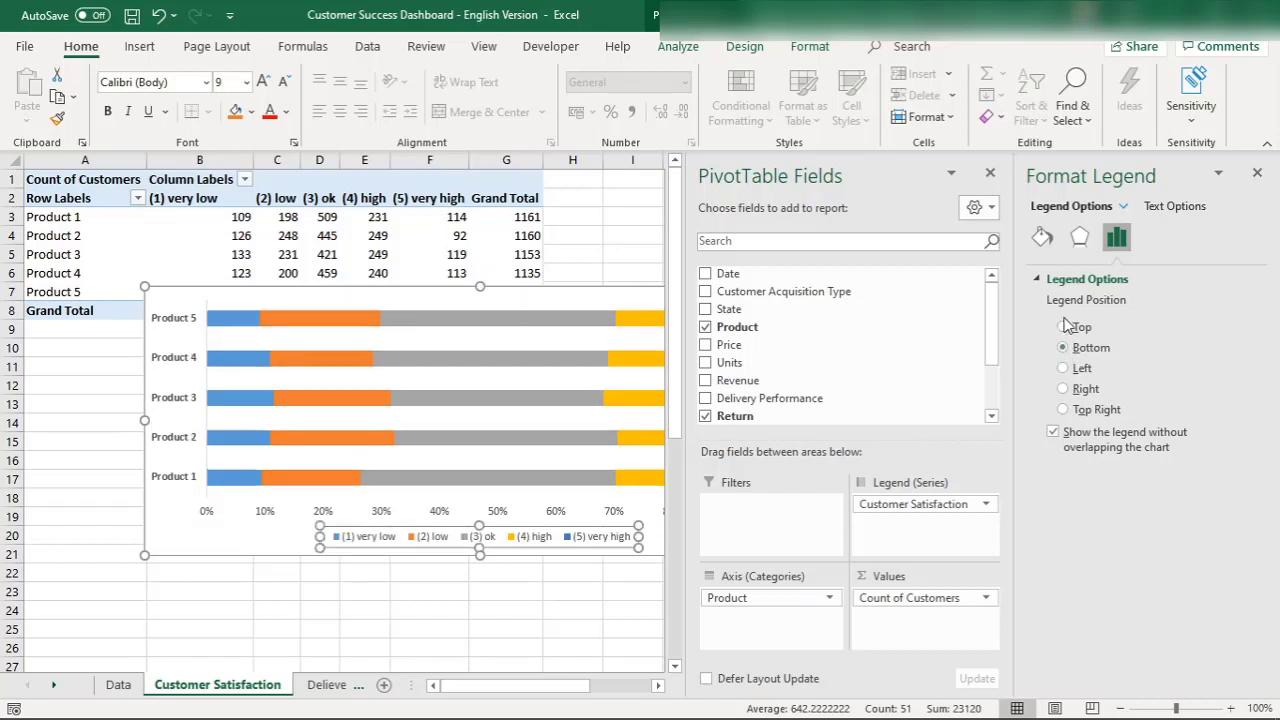
{"action": "left_click", "coordinate": [1063, 327]}
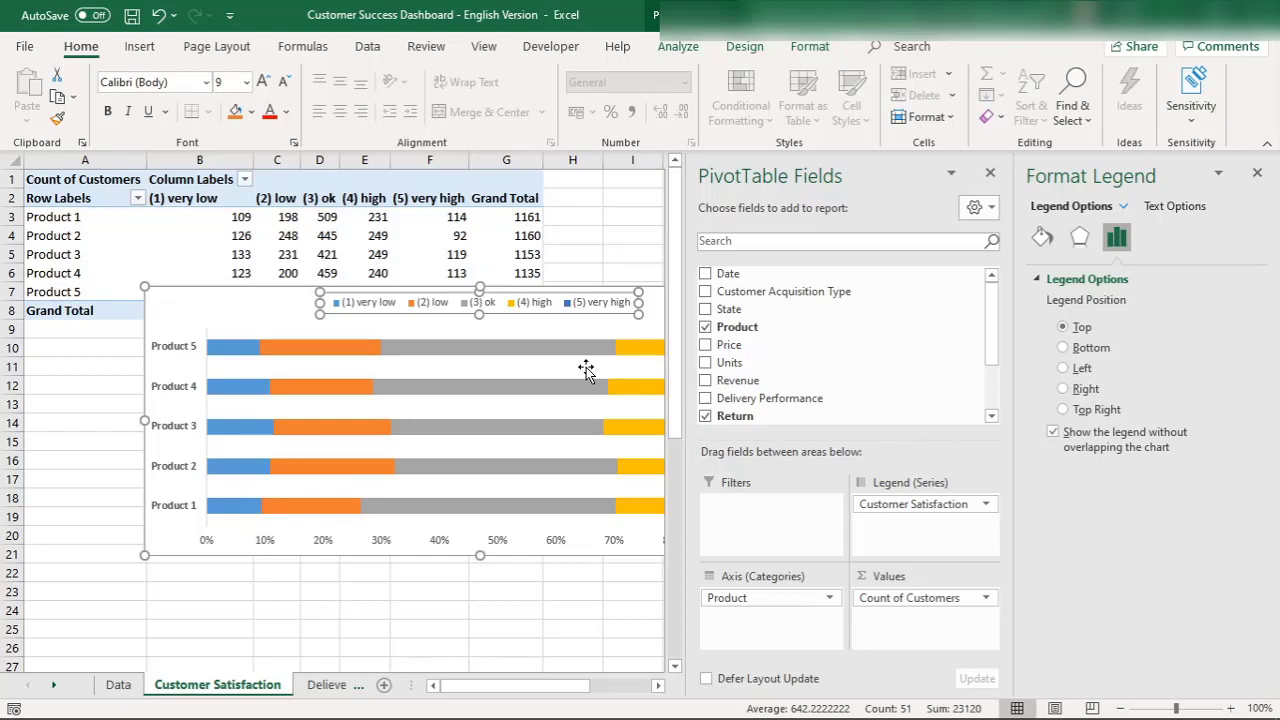
{"action": "left_click", "coordinate": [1257, 172]}
{"action": "left_click", "coordinate": [1257, 172]}
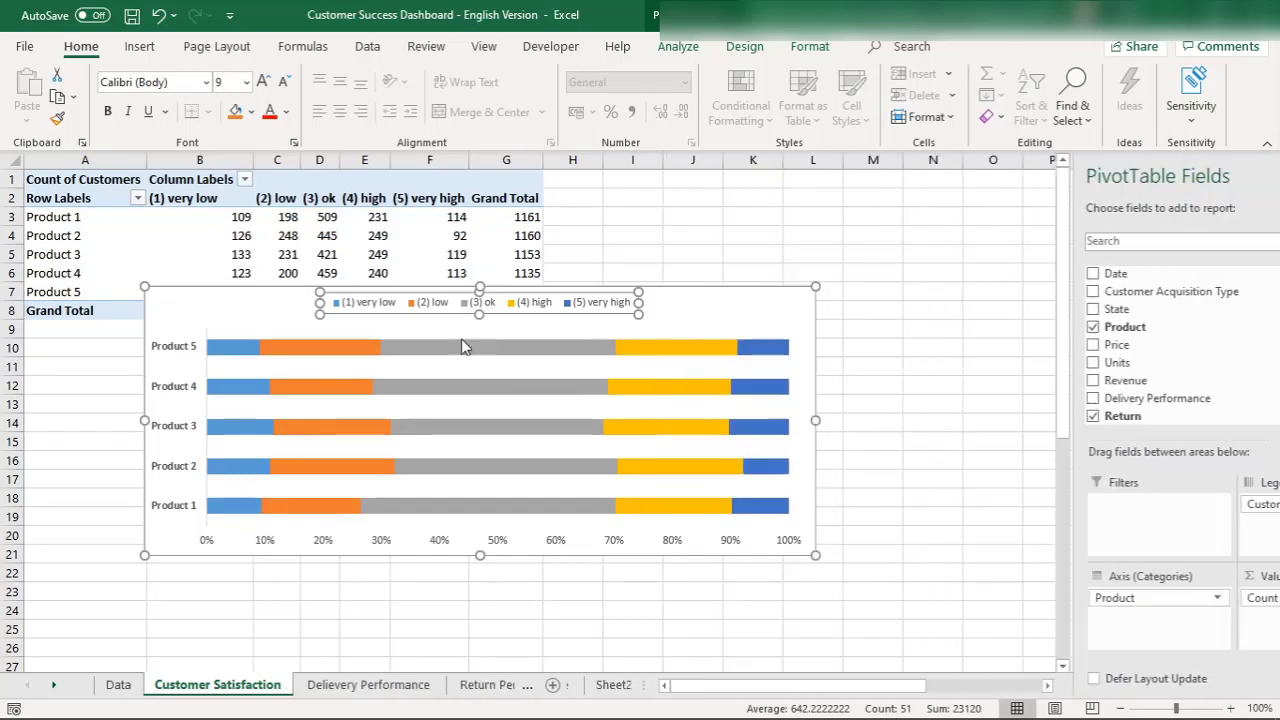
Fill the (1) very low series with the standard green color
{"action": "left_click", "coordinate": [234, 348]}
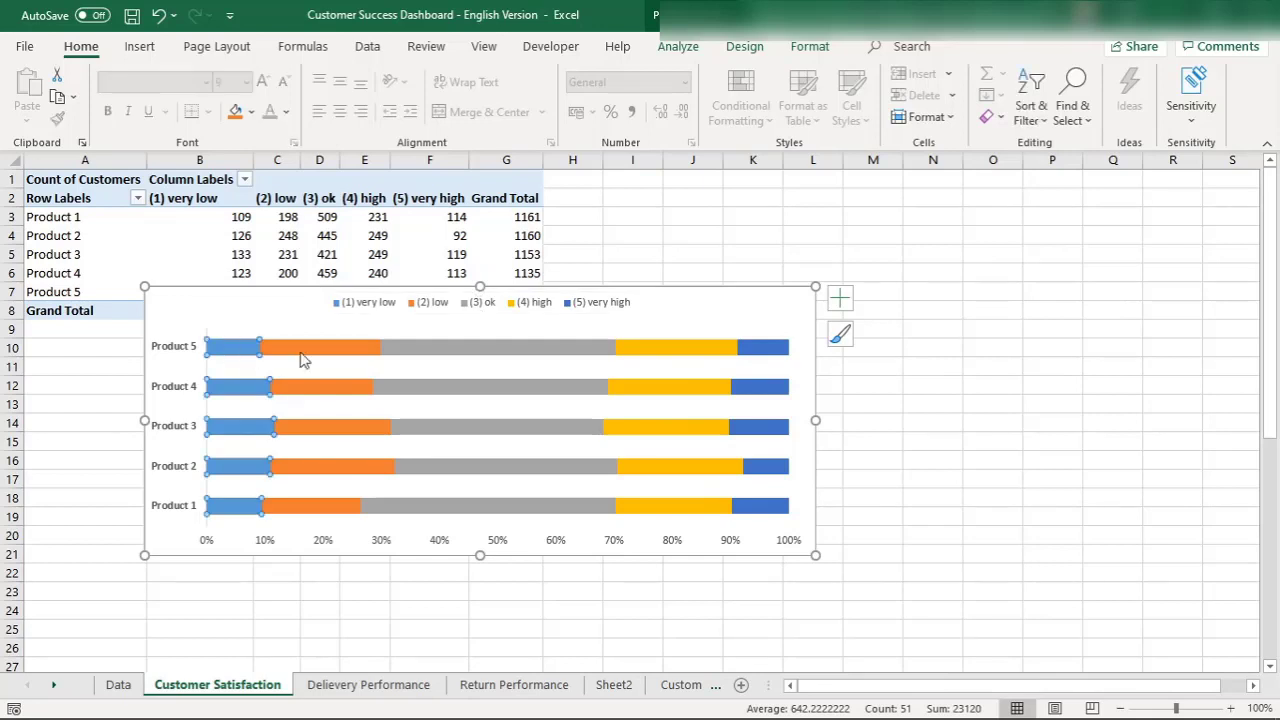
{"action": "right_click", "coordinate": [238, 362]}
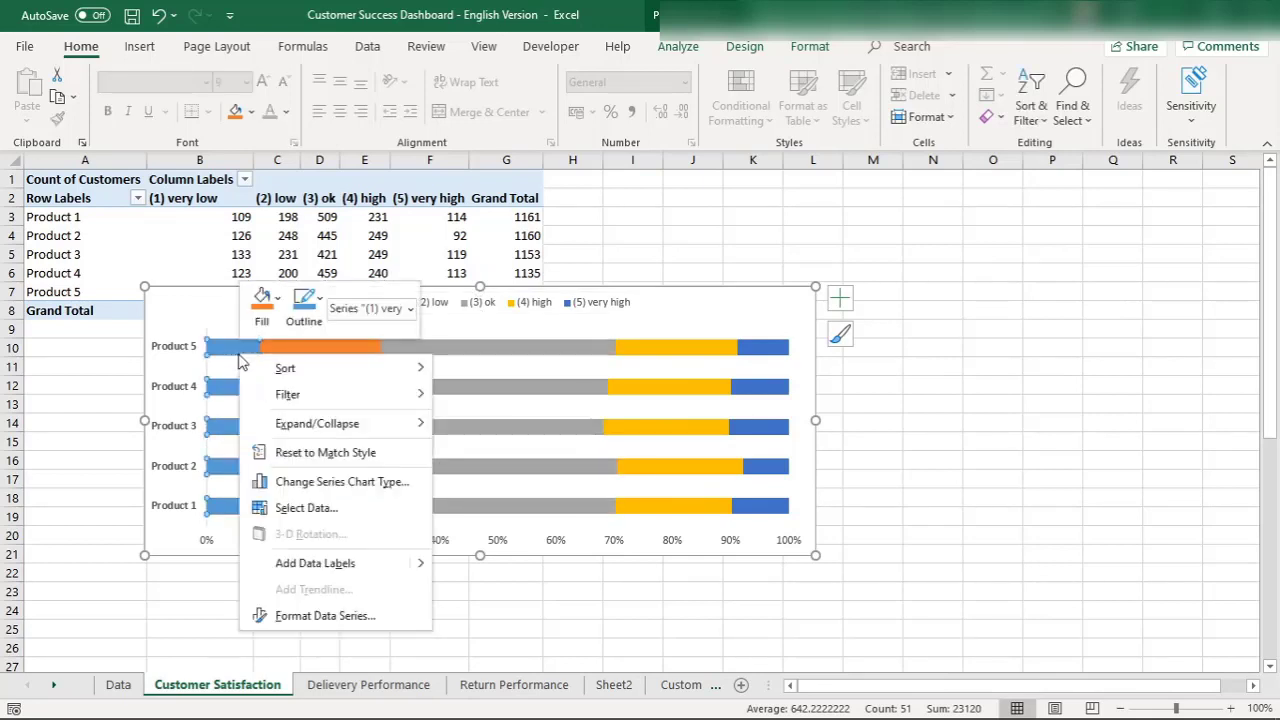
{"action": "left_click", "coordinate": [336, 622]}
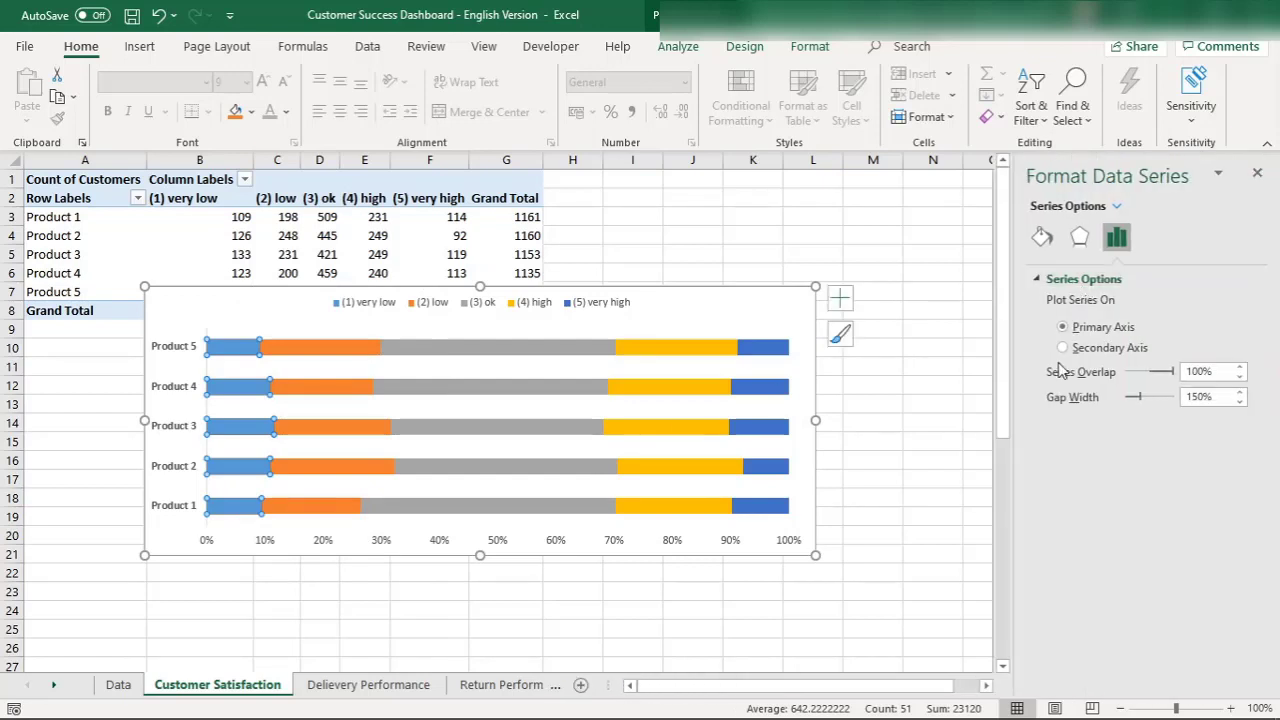
{"action": "left_click", "coordinate": [1043, 236]}
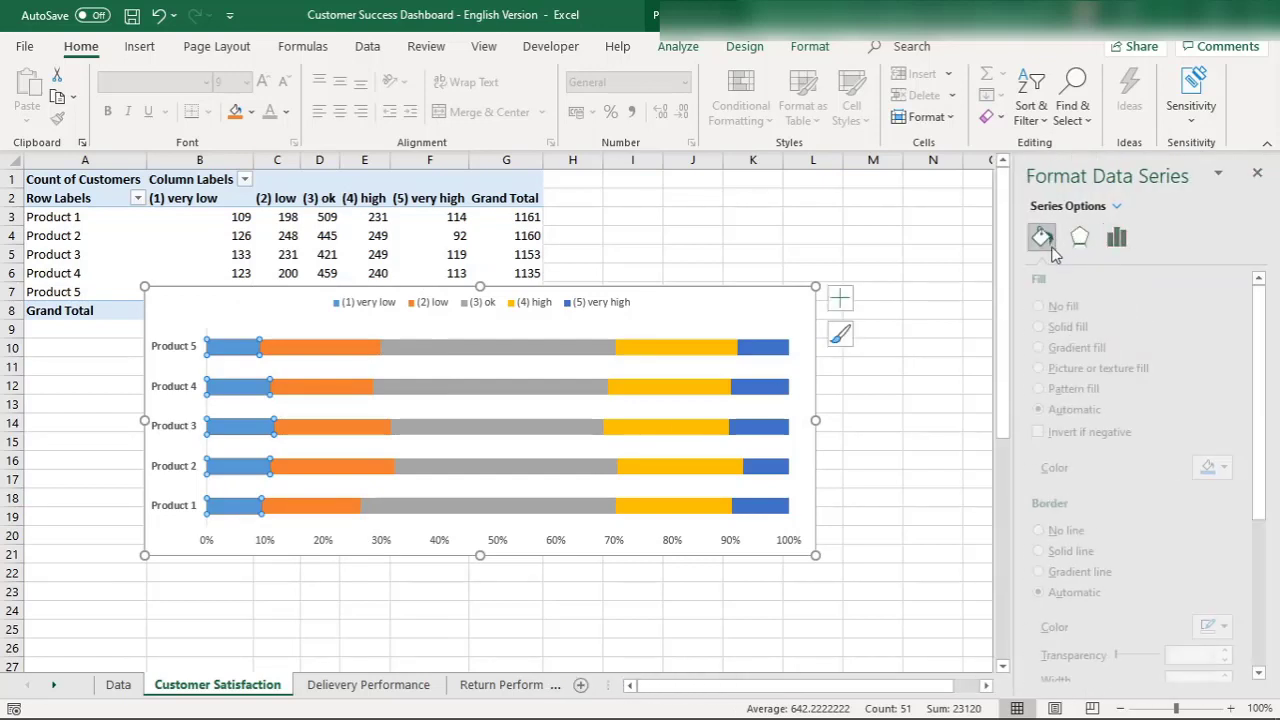
{"action": "left_click", "coordinate": [1230, 467]}
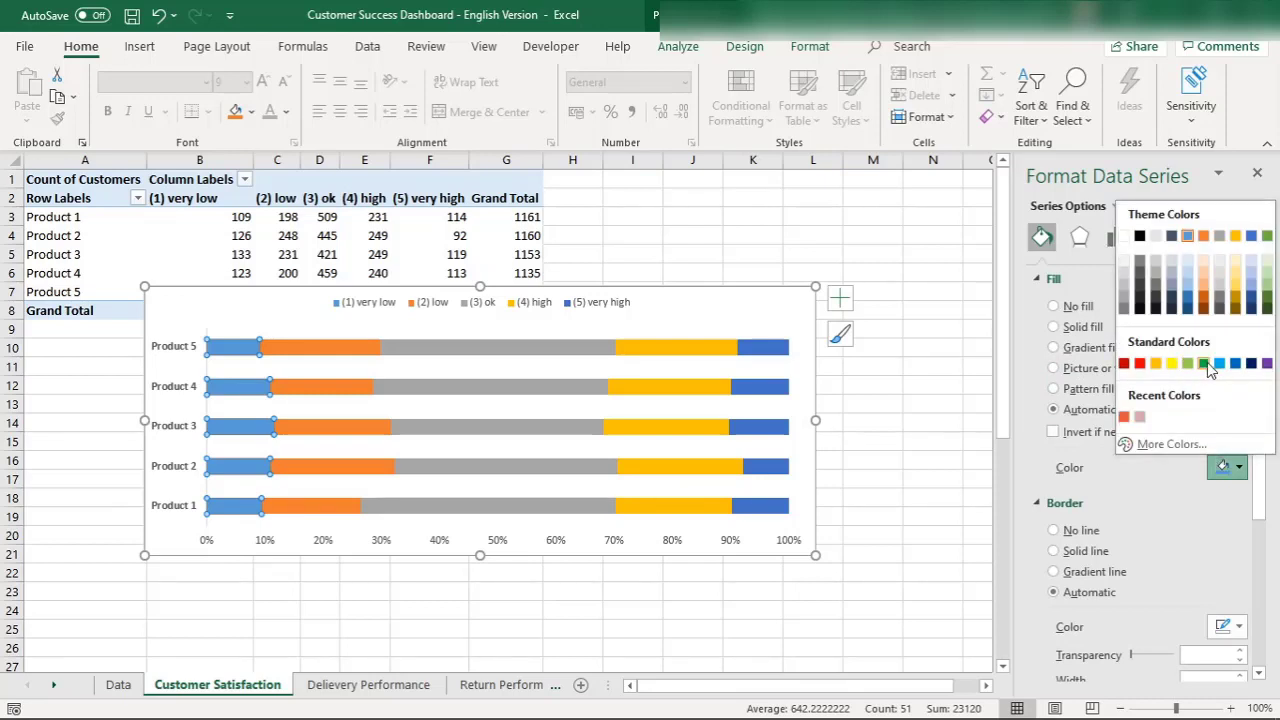
{"action": "left_click", "coordinate": [1204, 363]}
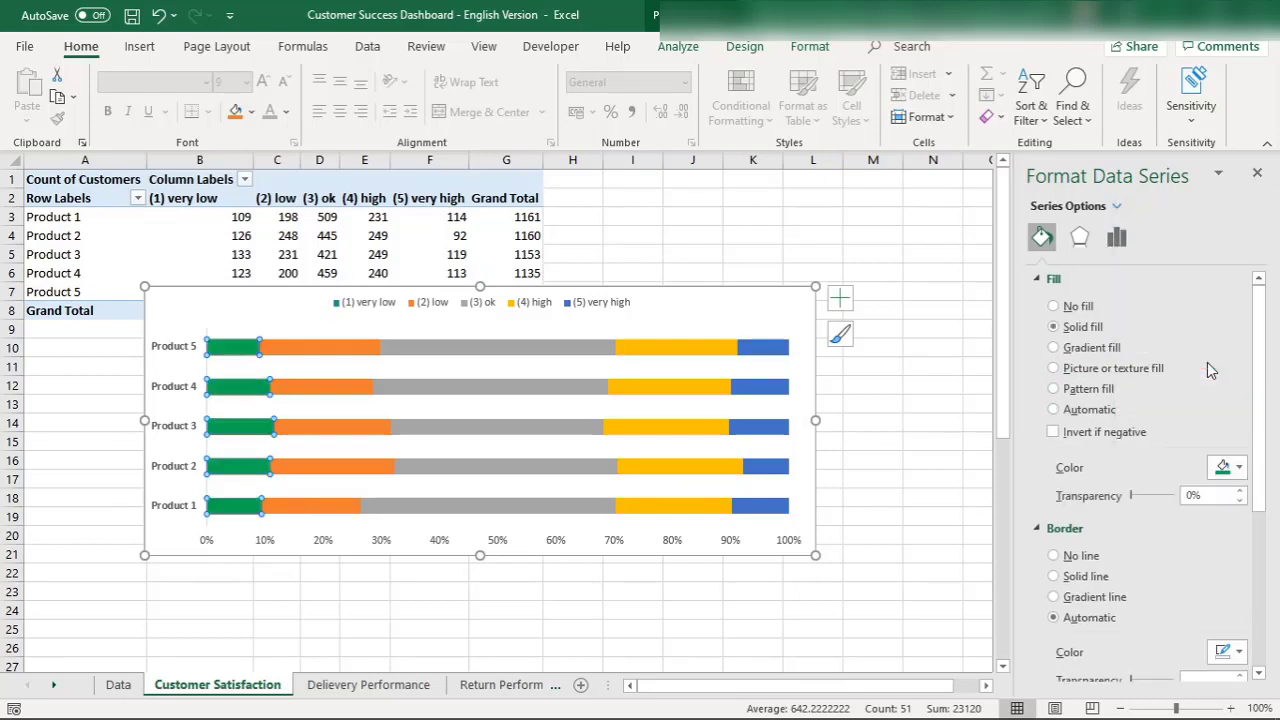
Fill the (2) low series with the standard bright red color
{"action": "left_click", "coordinate": [331, 348]}
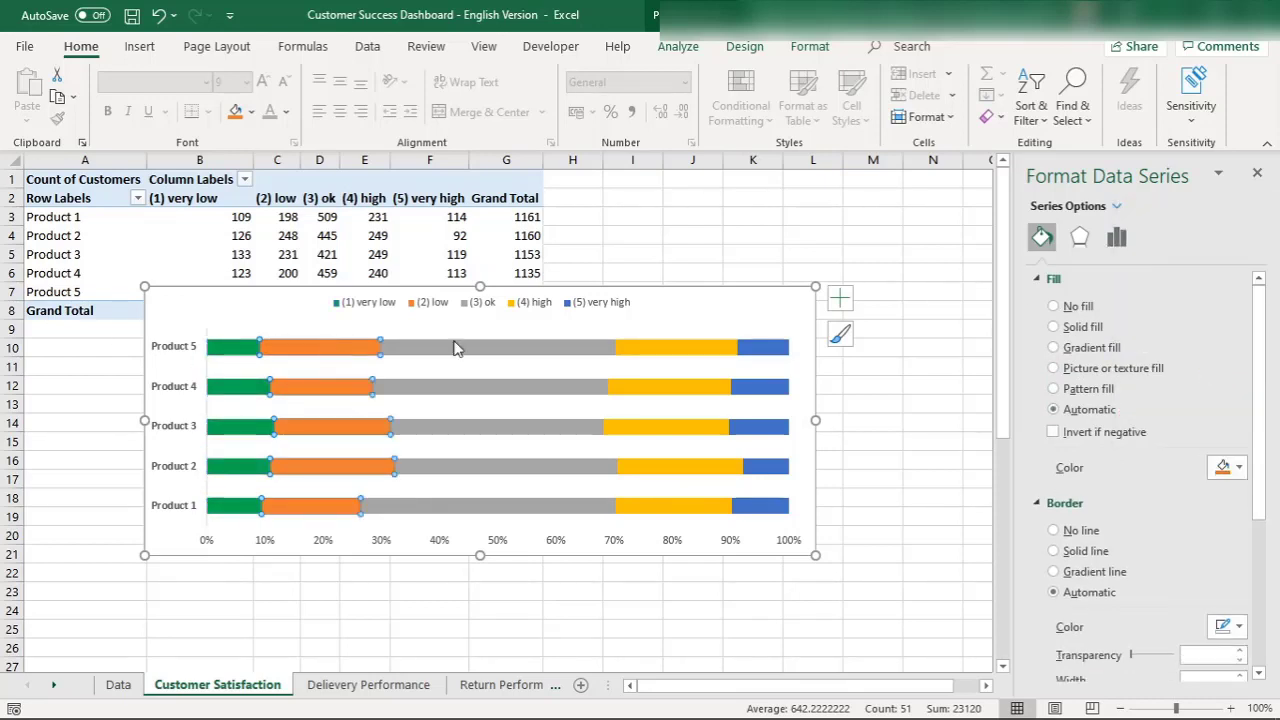
{"action": "left_click", "coordinate": [1228, 467]}
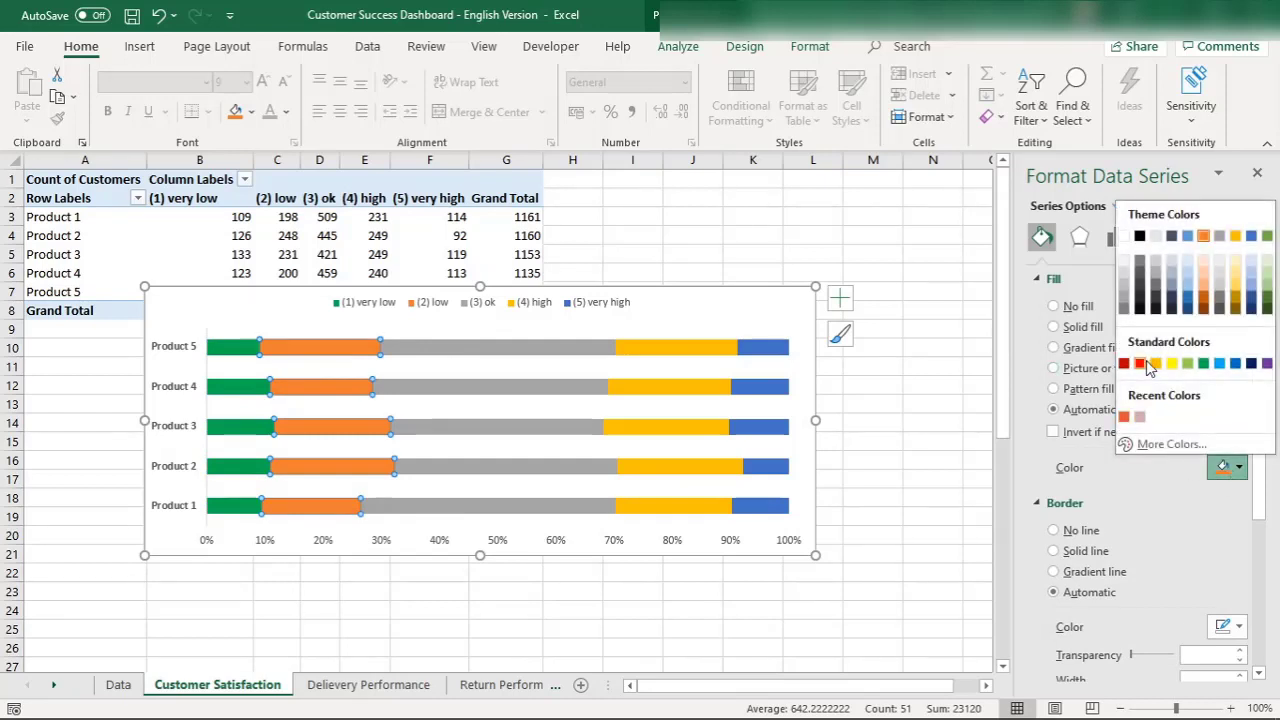
{"action": "left_click", "coordinate": [1140, 363]}
Recolor the (1) very low series with the standard dark red
{"action": "left_click", "coordinate": [240, 347]}
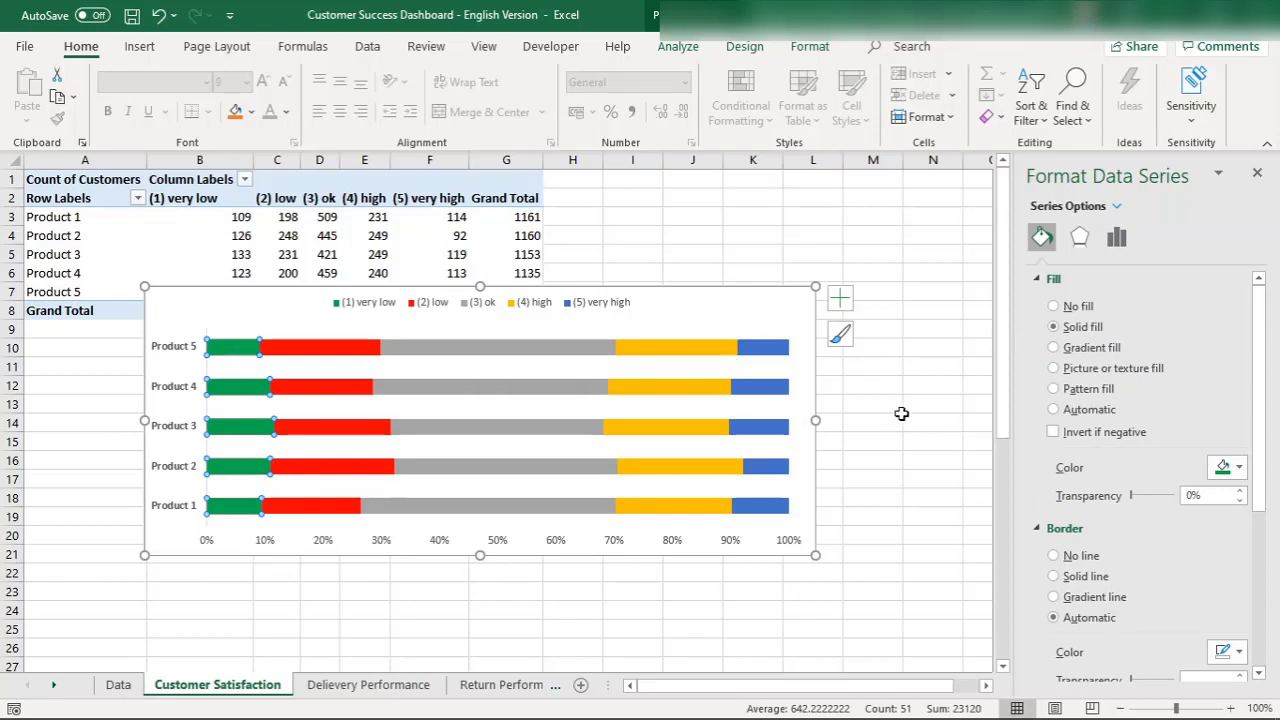
{"action": "left_click", "coordinate": [1228, 467]}
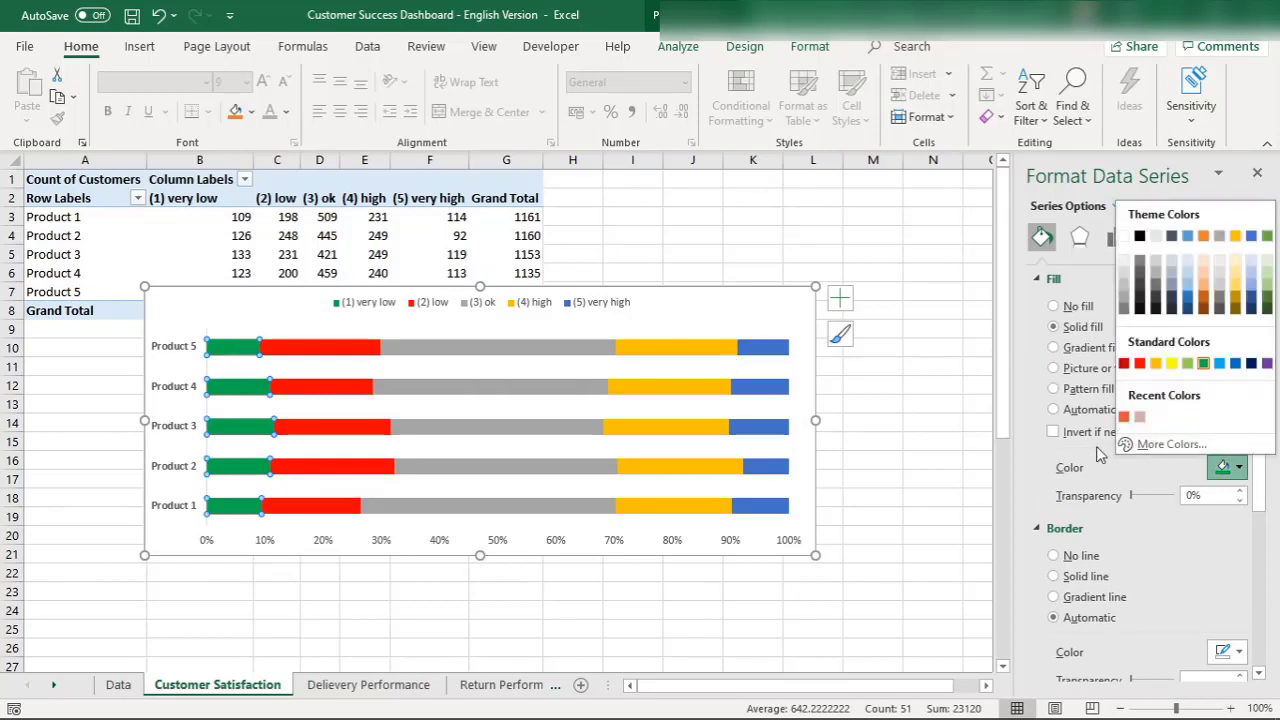
{"action": "left_click", "coordinate": [1124, 363]}
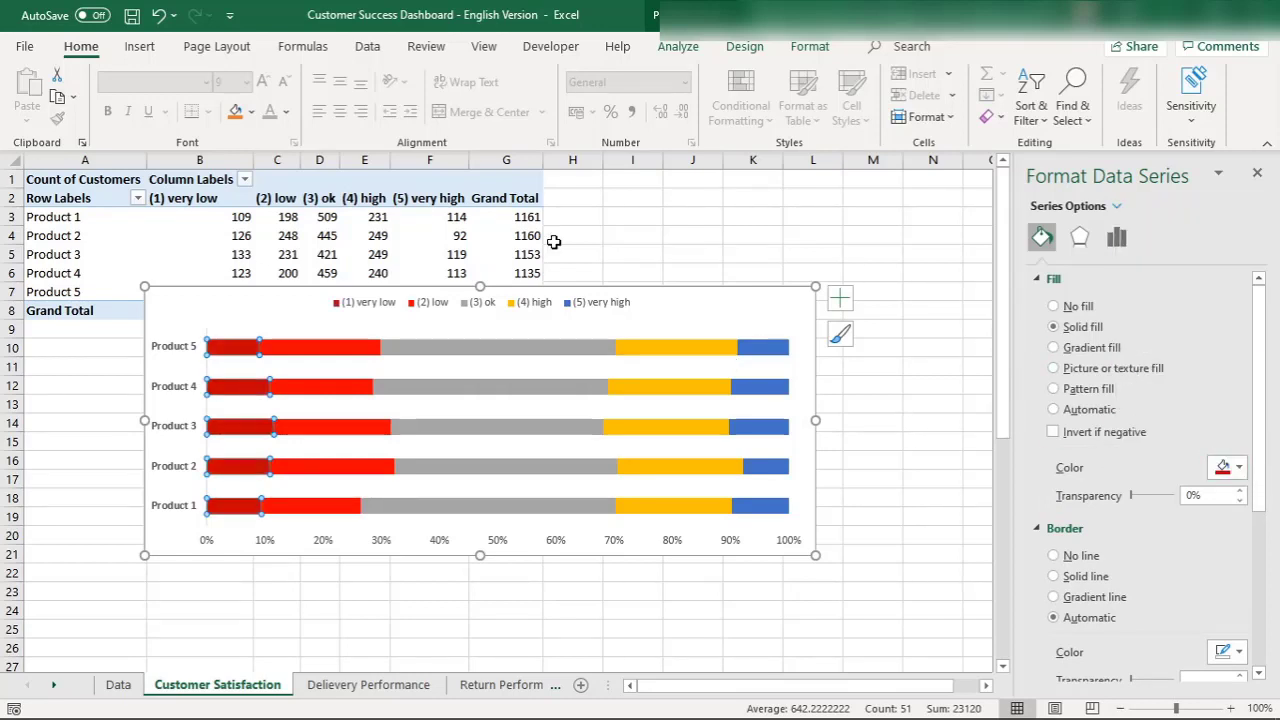
Recolor the (2) low series with a custom lighter coral red from the standard color palette
{"action": "left_click", "coordinate": [362, 348]}
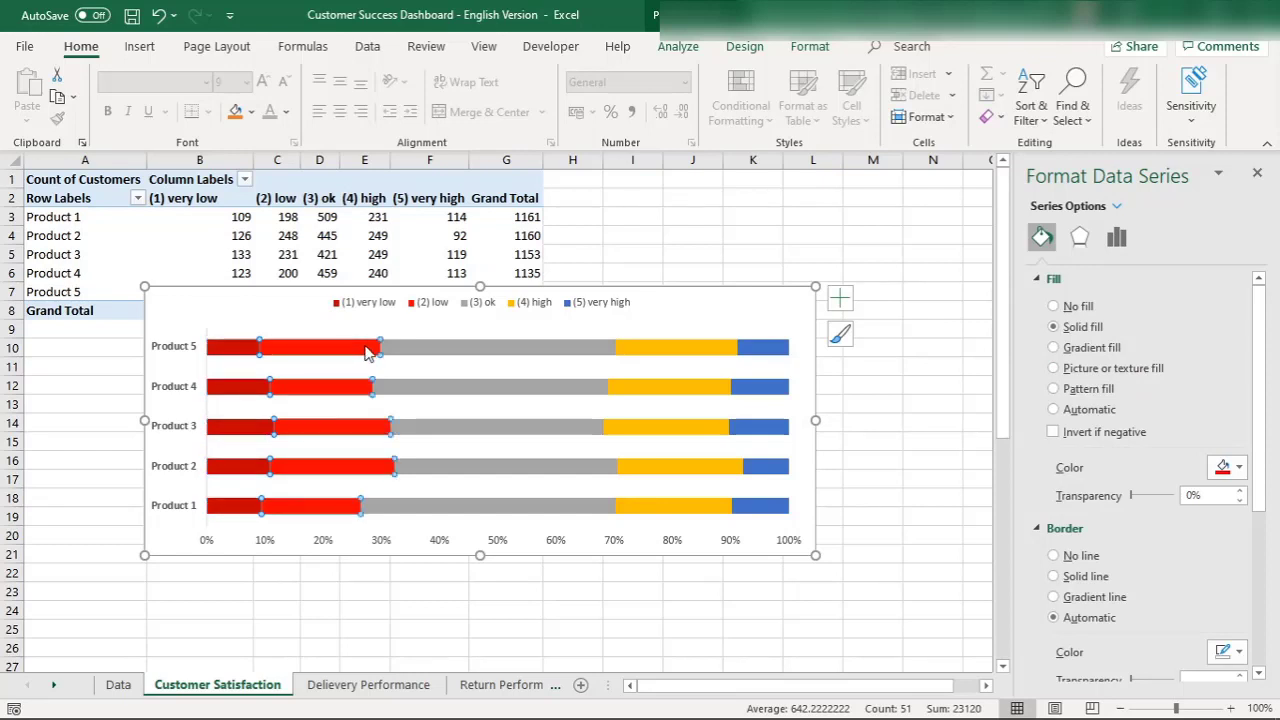
{"action": "left_click", "coordinate": [1228, 467]}
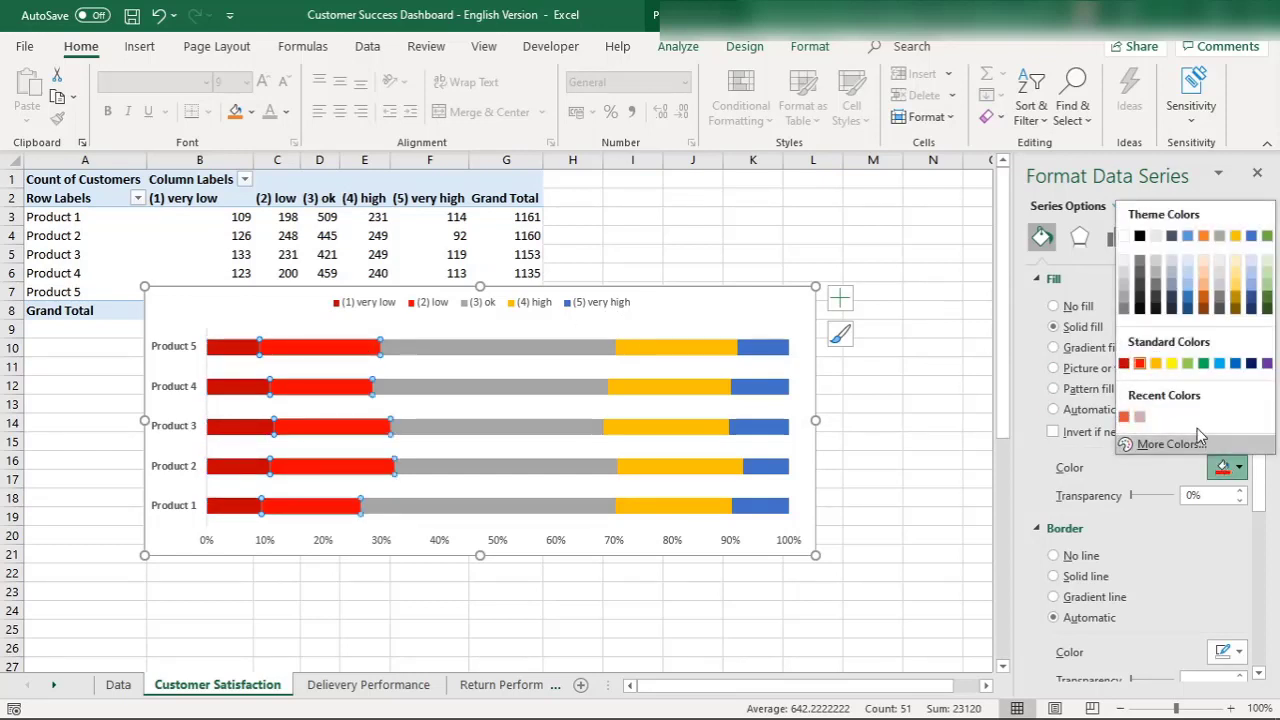
{"action": "left_click", "coordinate": [1127, 445]}
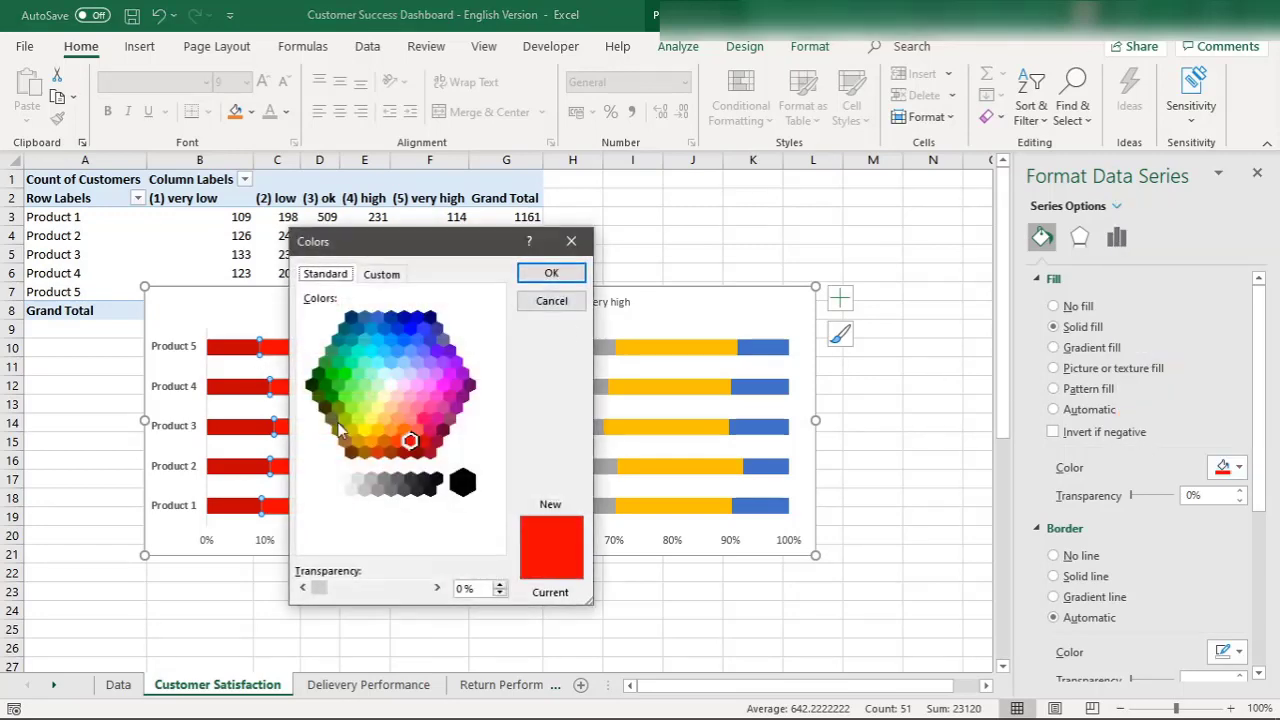
{"action": "left_click", "coordinate": [416, 429]}
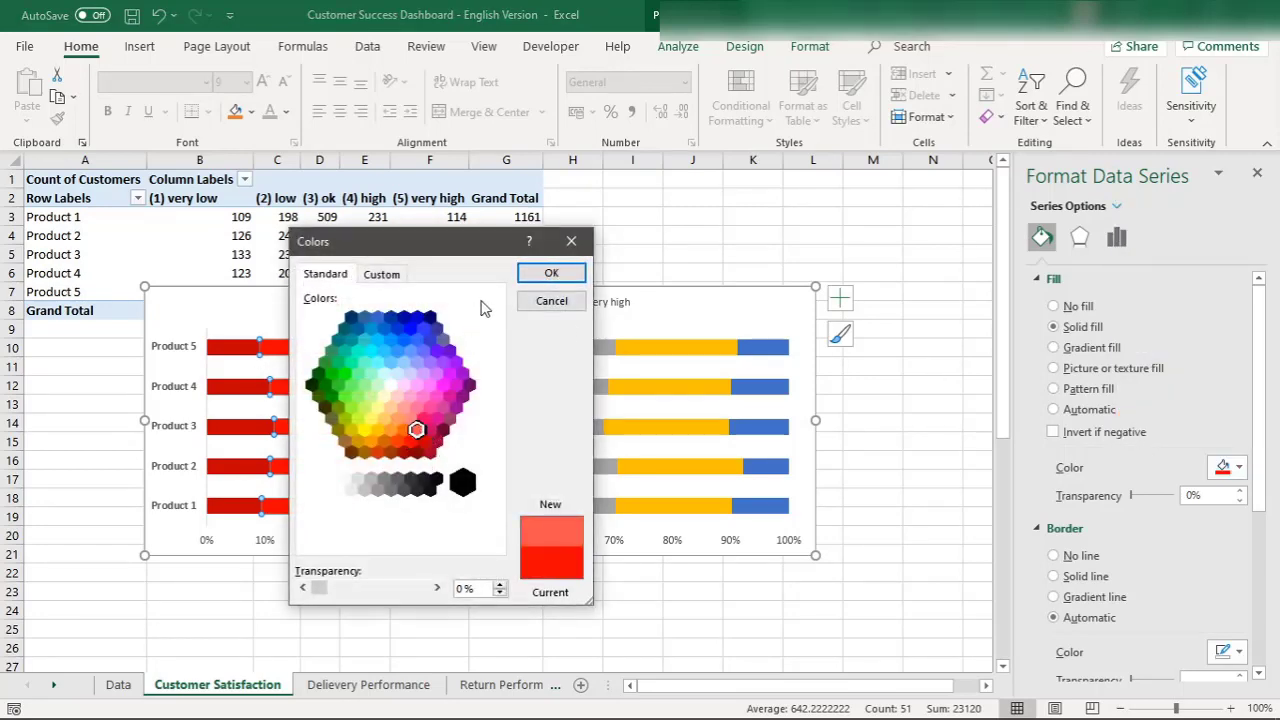
{"action": "left_click", "coordinate": [551, 272]}
Leave the (3) ok series gray and fill the (4) high series with the standard light green
{"action": "left_click", "coordinate": [516, 390]}
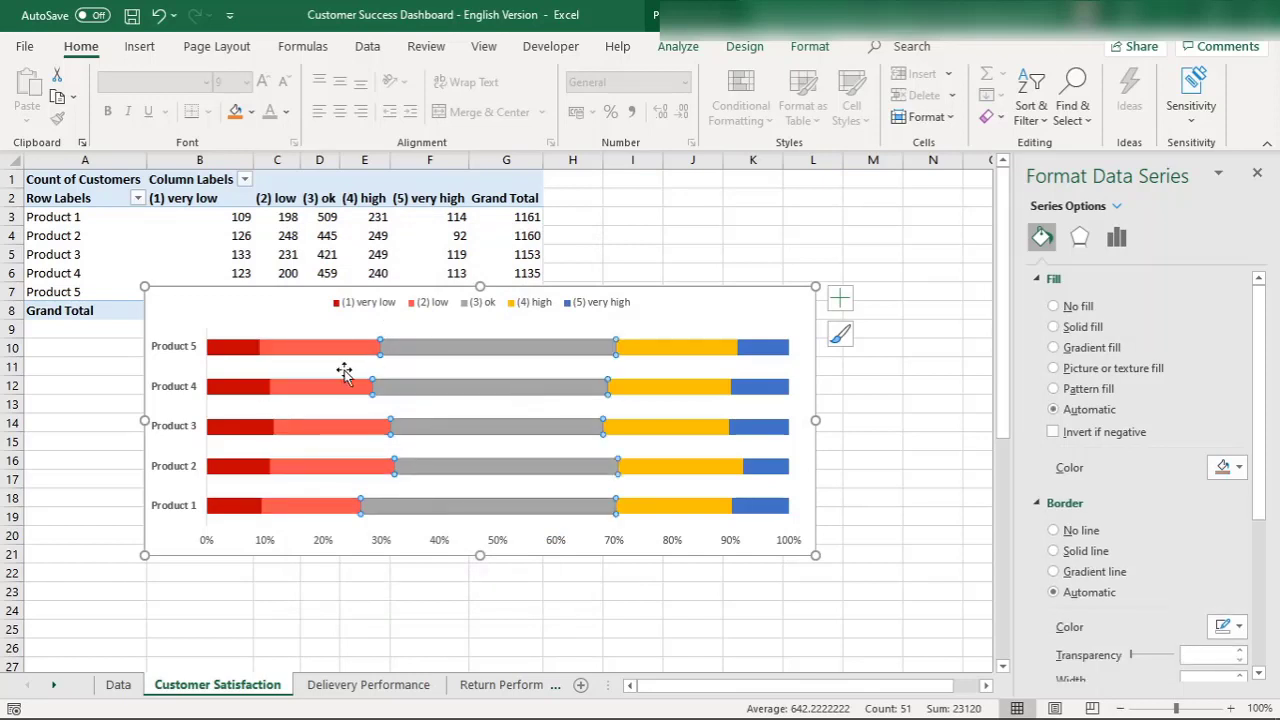
{"action": "left_click", "coordinate": [500, 348]}
{"action": "left_click", "coordinate": [646, 348]}
{"action": "left_click", "coordinate": [1224, 468]}
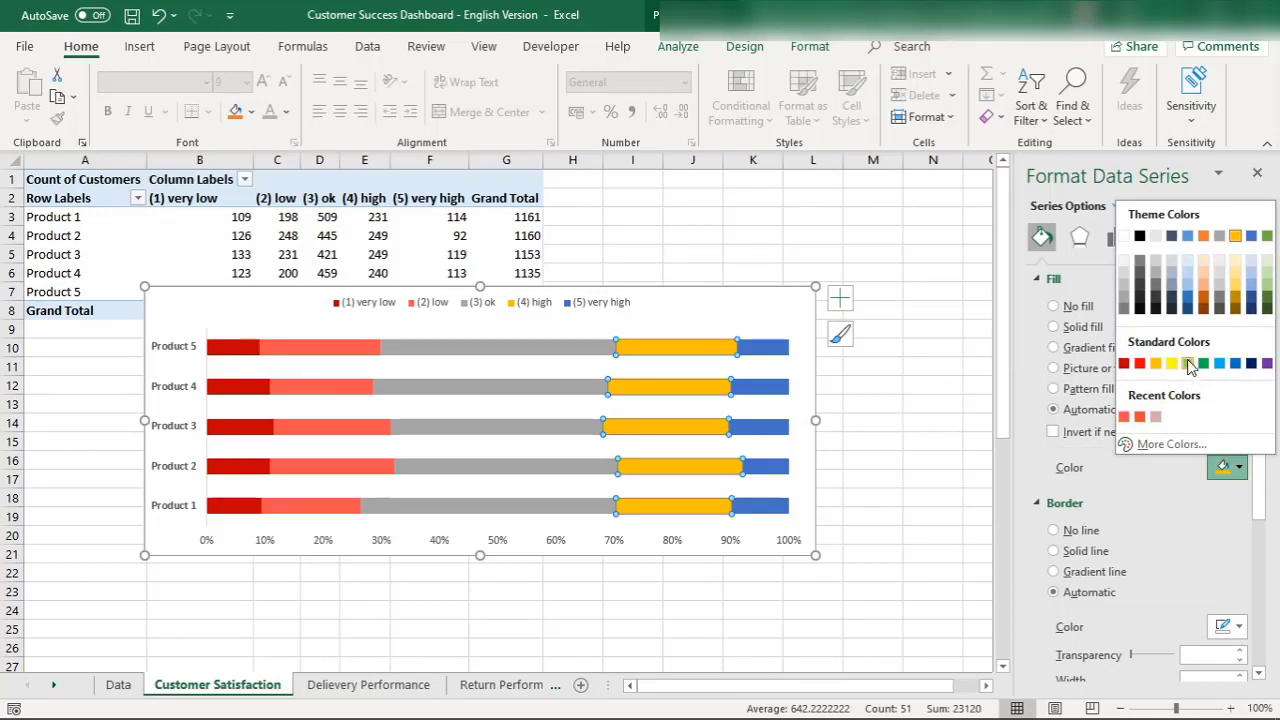
{"action": "left_click", "coordinate": [1189, 364]}
Fill the (5) very high series with a dark shade of the theme green
{"action": "left_click", "coordinate": [772, 348]}
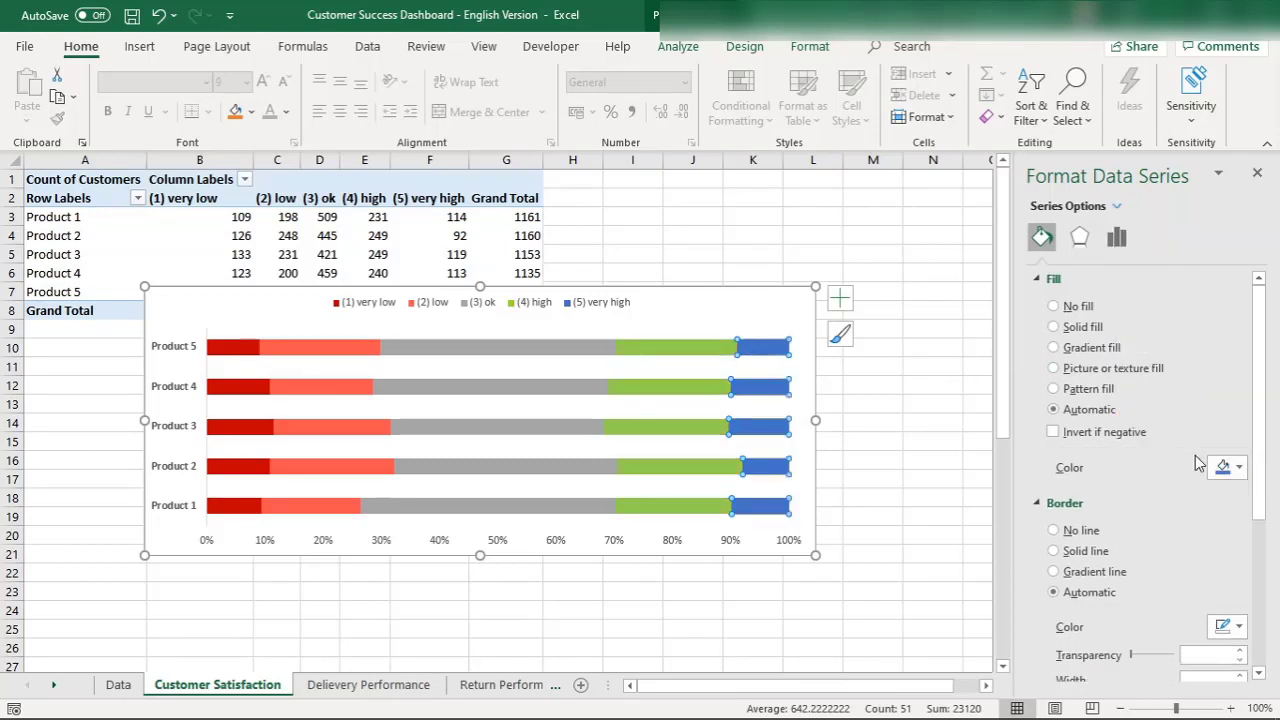
{"action": "left_click", "coordinate": [1226, 467]}
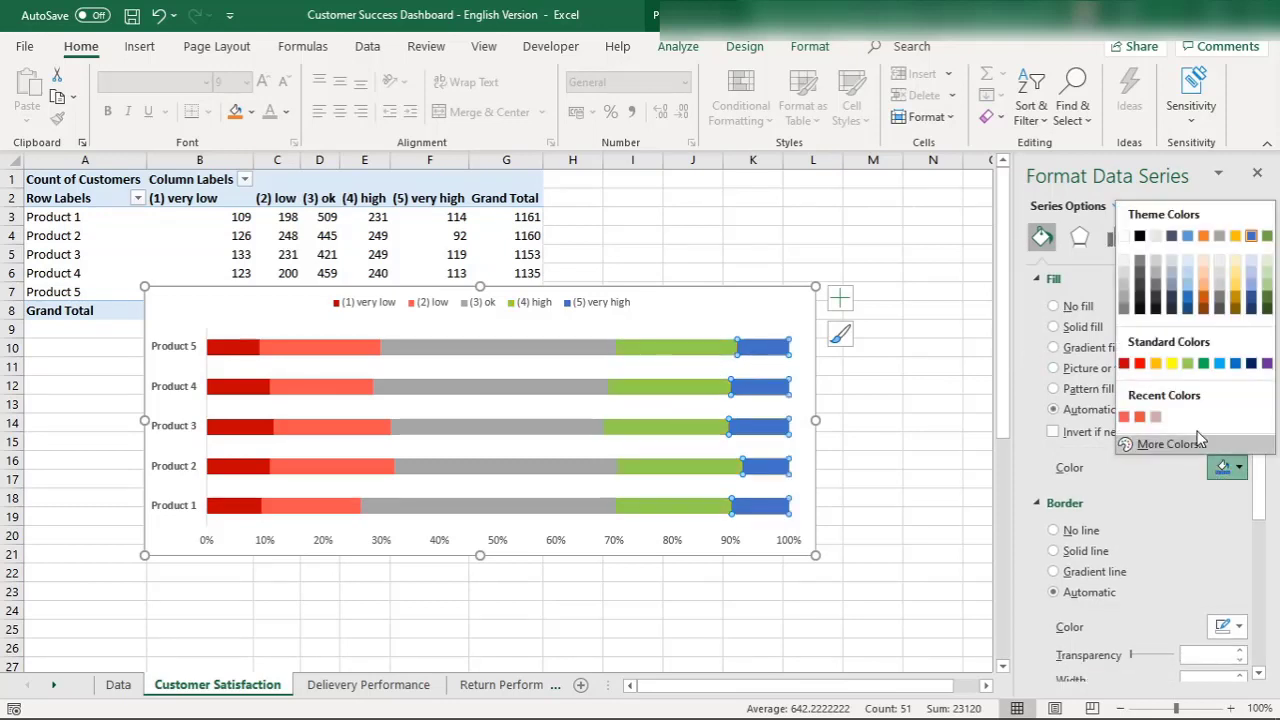
{"action": "left_click", "coordinate": [1266, 305]}
{"action": "left_click", "coordinate": [582, 450]}
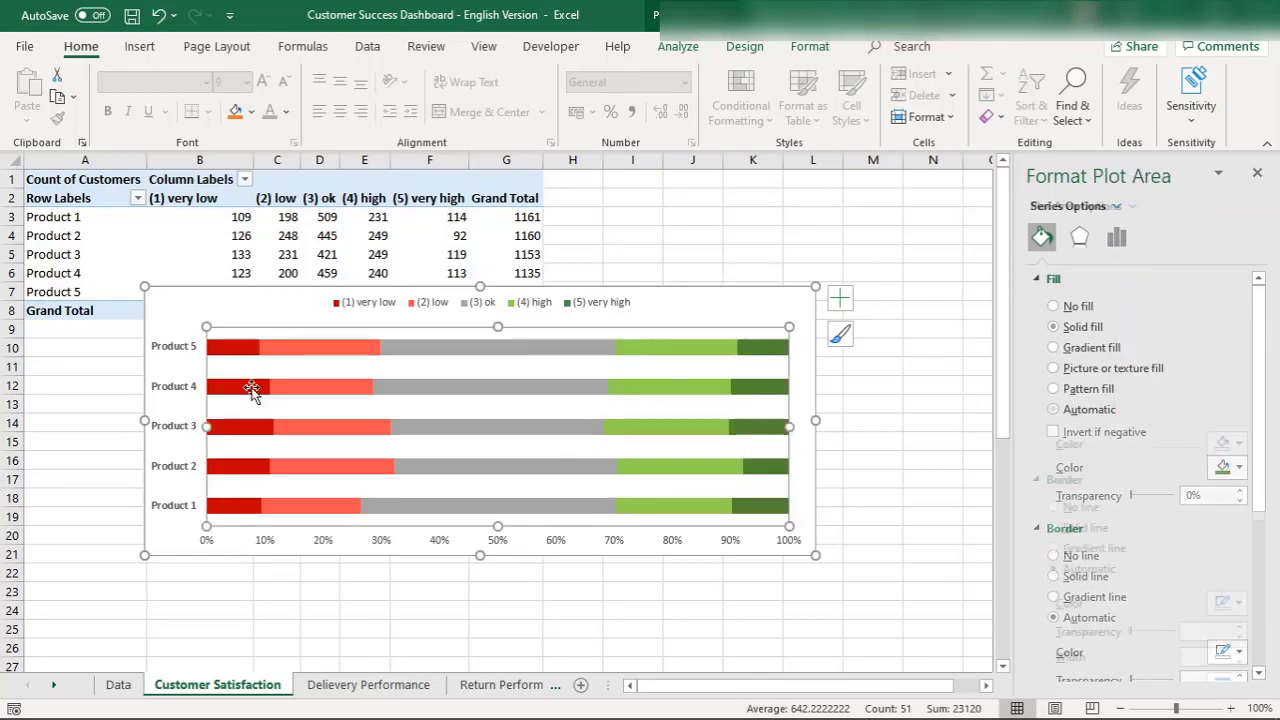
Make the percentage labels on the chart's horizontal axis bold
{"action": "mouse_move", "coordinate": [240, 360]}
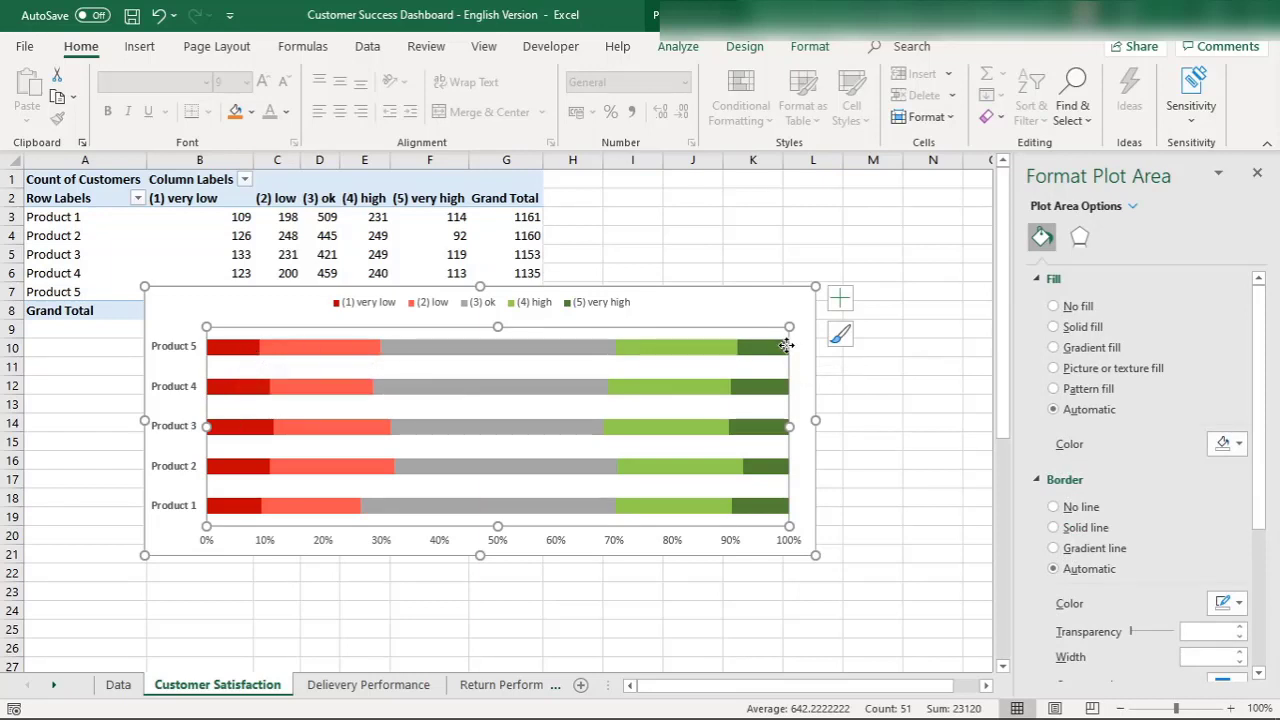
{"action": "mouse_move", "coordinate": [786, 345]}
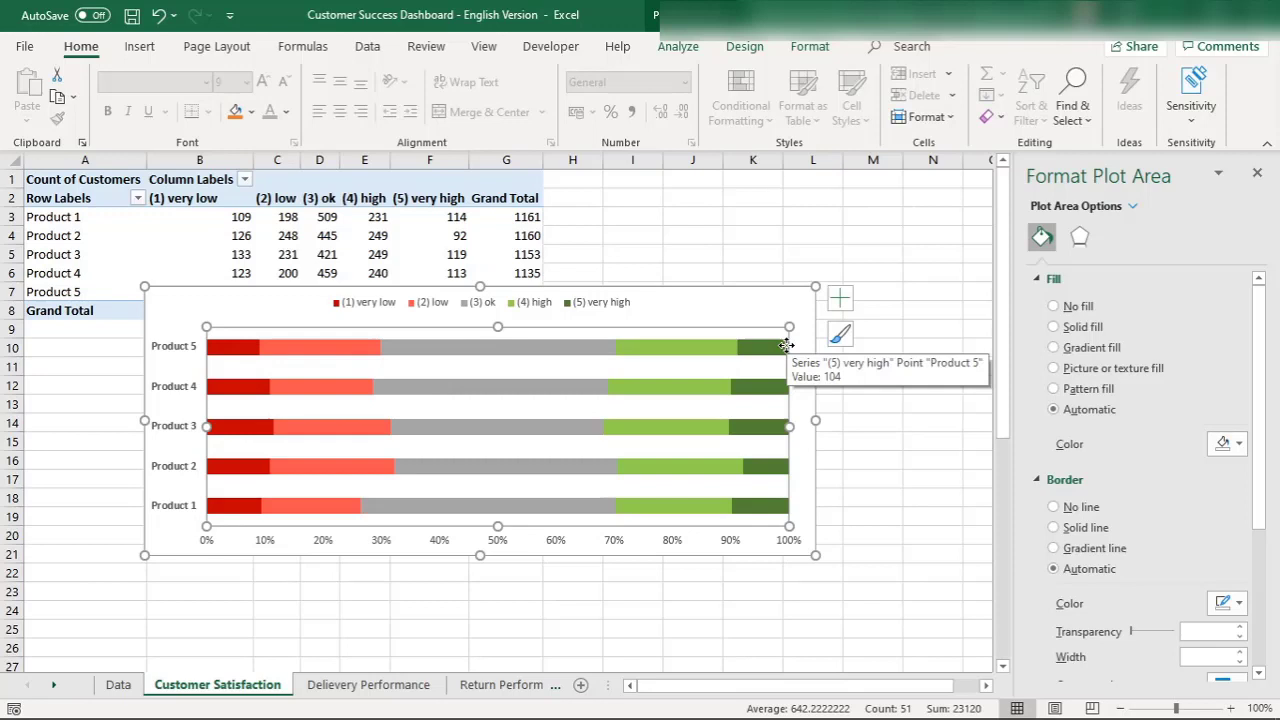
{"action": "left_click", "coordinate": [507, 544]}
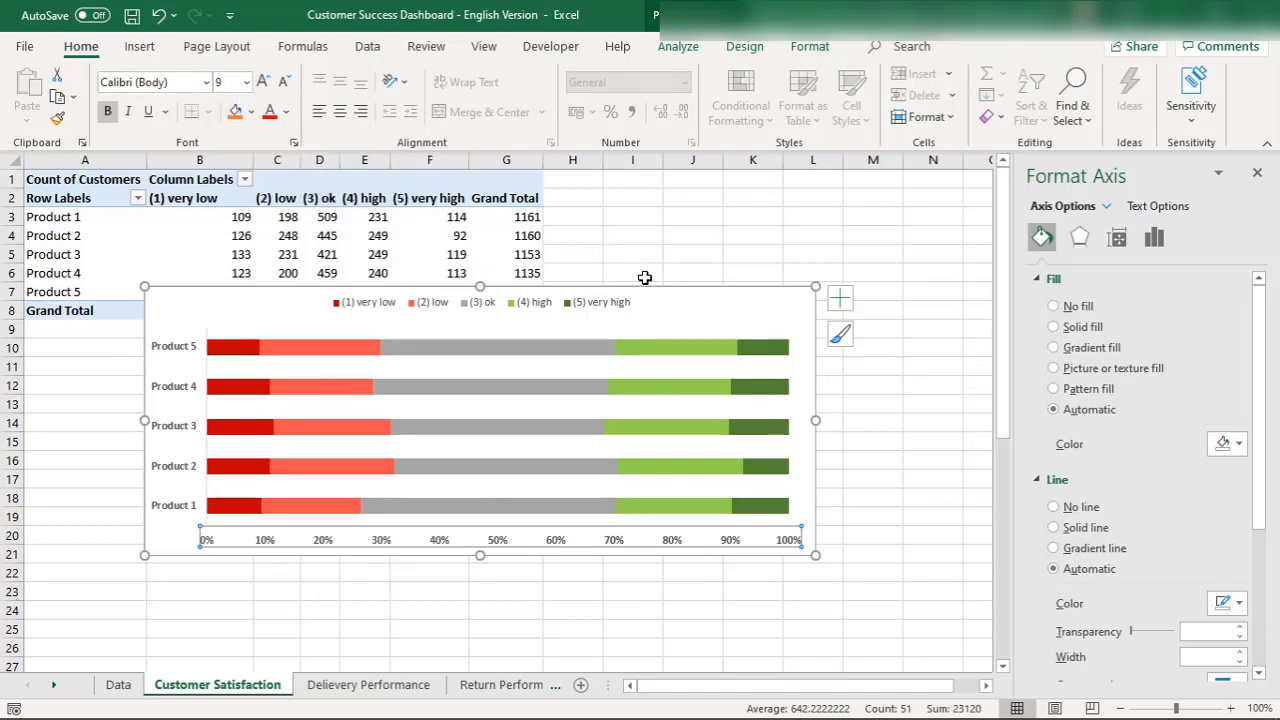
Switch to the finished Customer Success Dashboard workbook and examine the colored segments of its Customer Satisfaction chart
{"action": "mouse_move", "coordinate": [855, 710]}
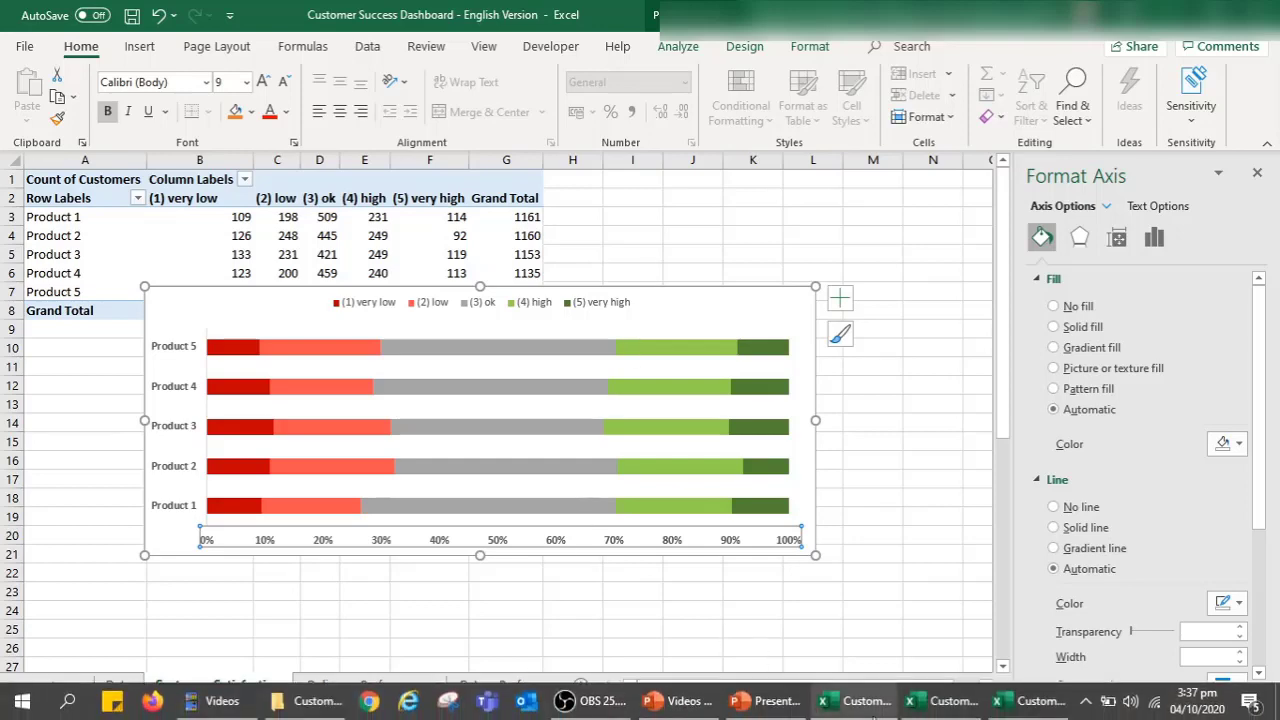
{"action": "left_click", "coordinate": [1020, 701]}
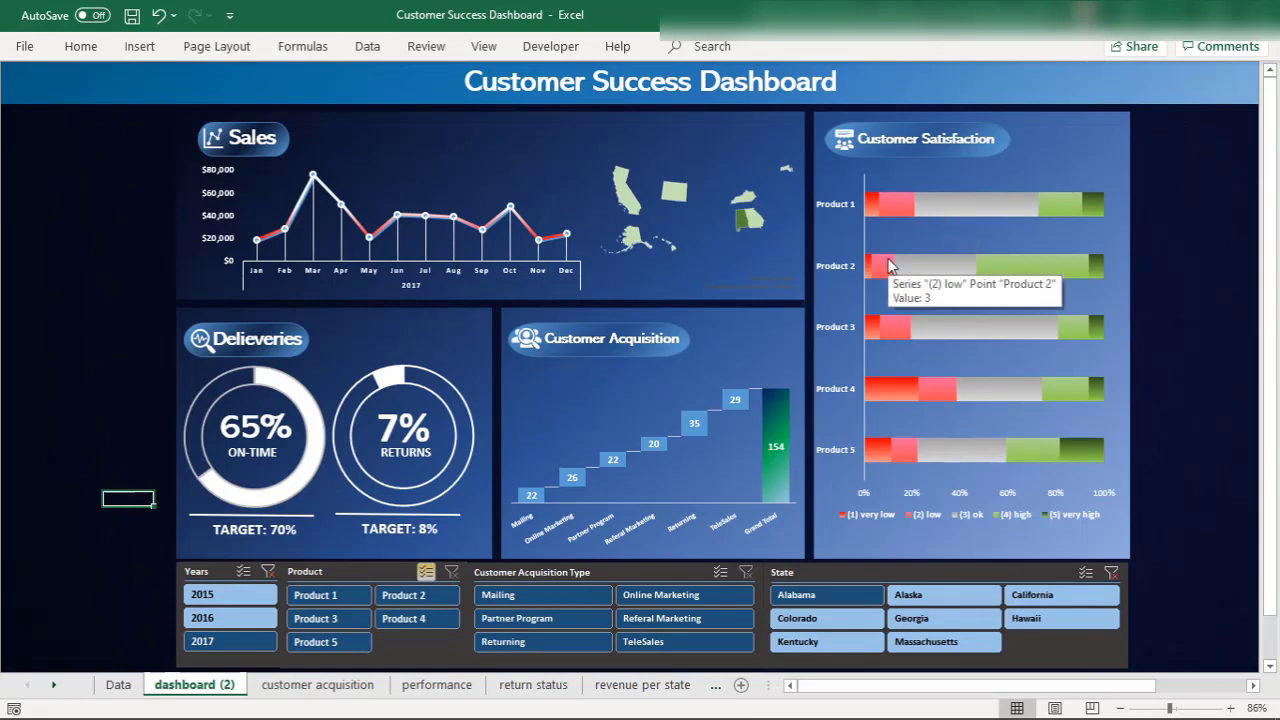
{"action": "mouse_move", "coordinate": [885, 717]}
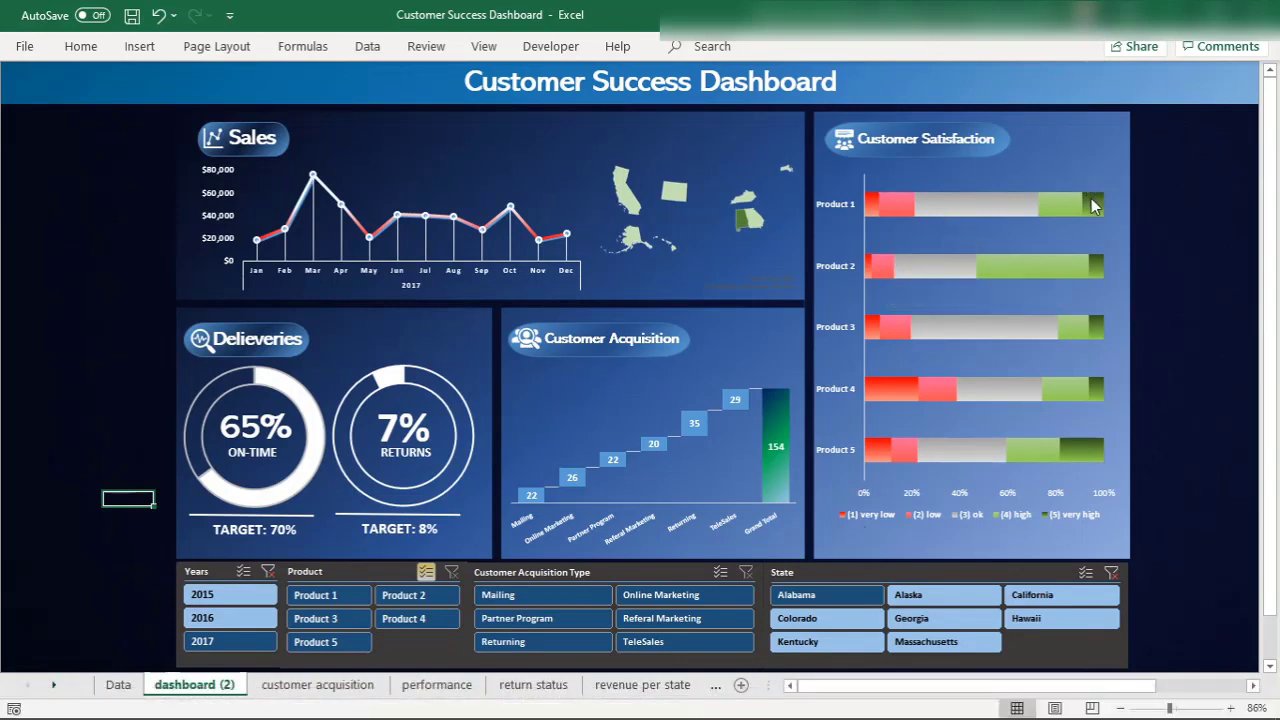
{"action": "mouse_move", "coordinate": [1093, 205]}
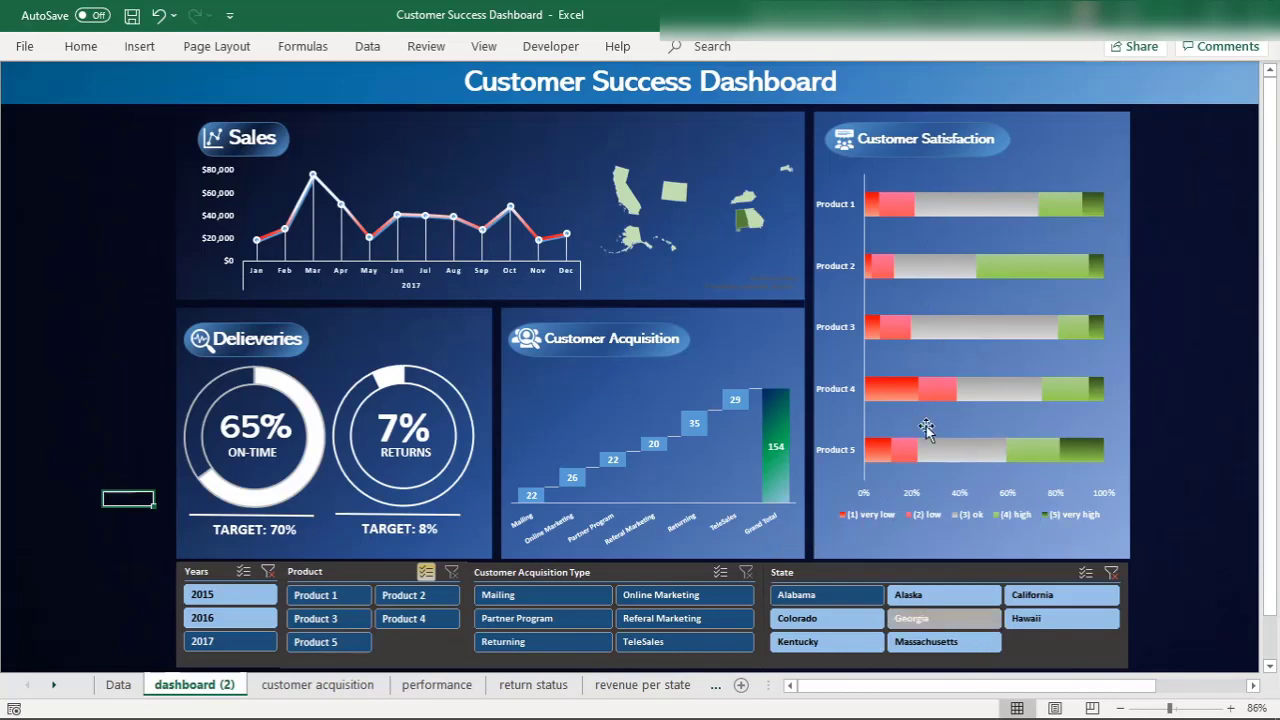
Switch back to the Customer Success Dashboard - English Version workbook and review the satisfaction chart's type options without changing the type
{"action": "left_click", "coordinate": [1040, 705]}
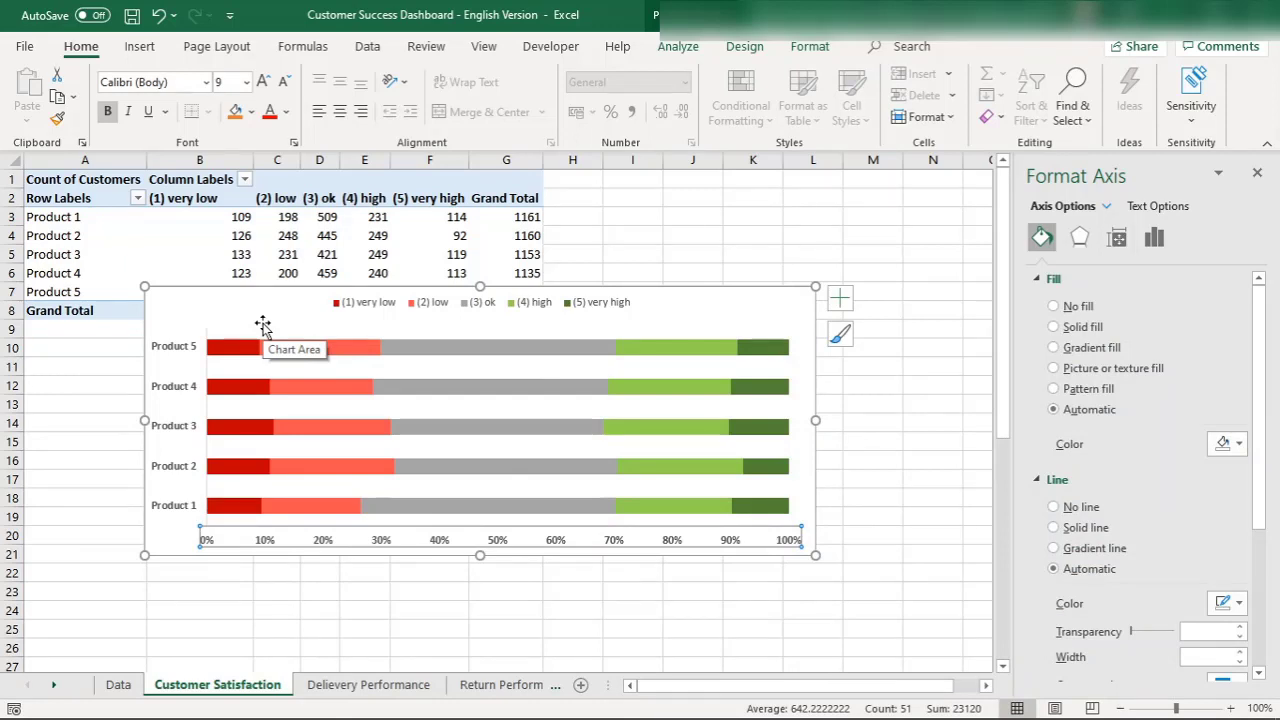
{"action": "left_click", "coordinate": [760, 47]}
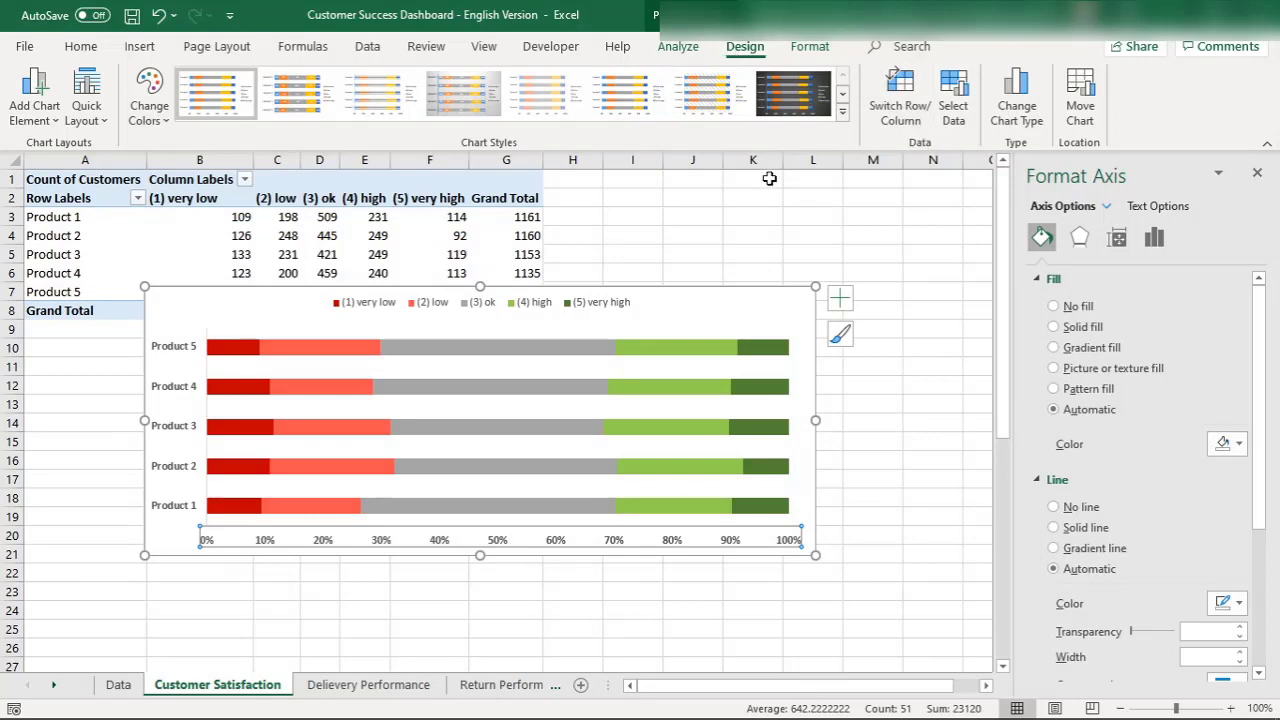
{"action": "left_click", "coordinate": [1016, 100]}
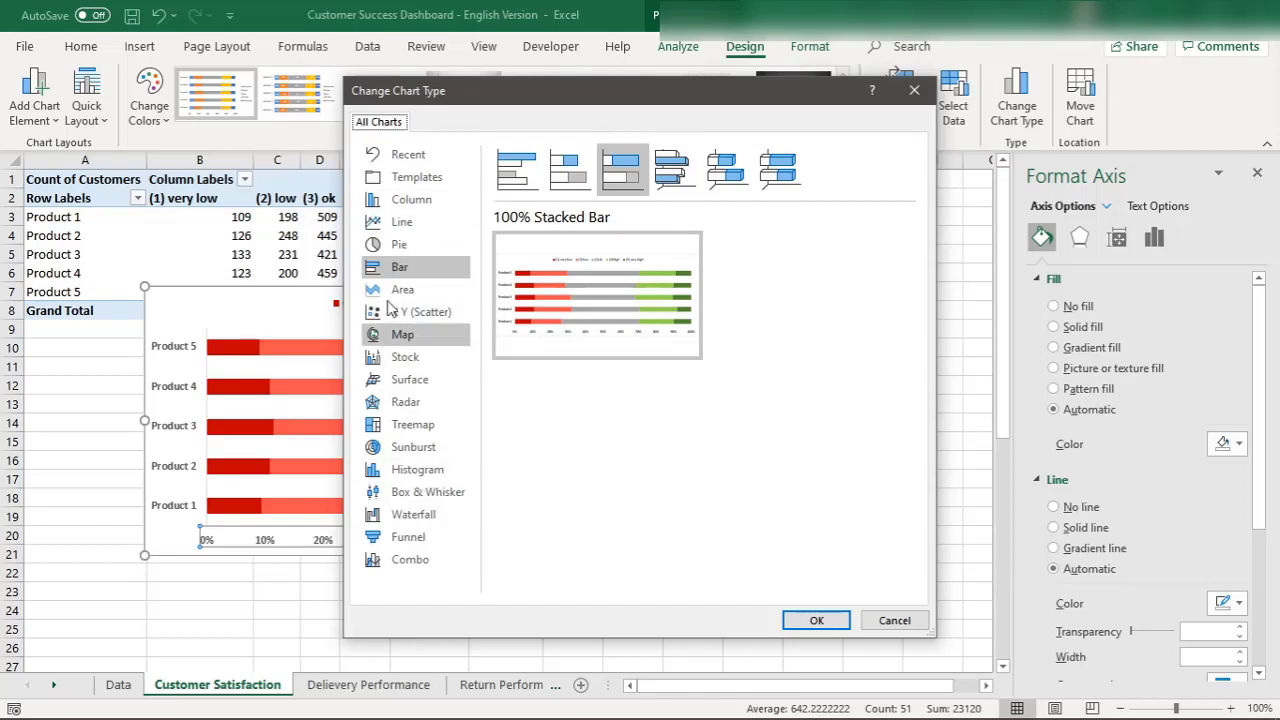
{"action": "left_click", "coordinate": [880, 622]}
{"action": "mouse_move", "coordinate": [300, 430]}
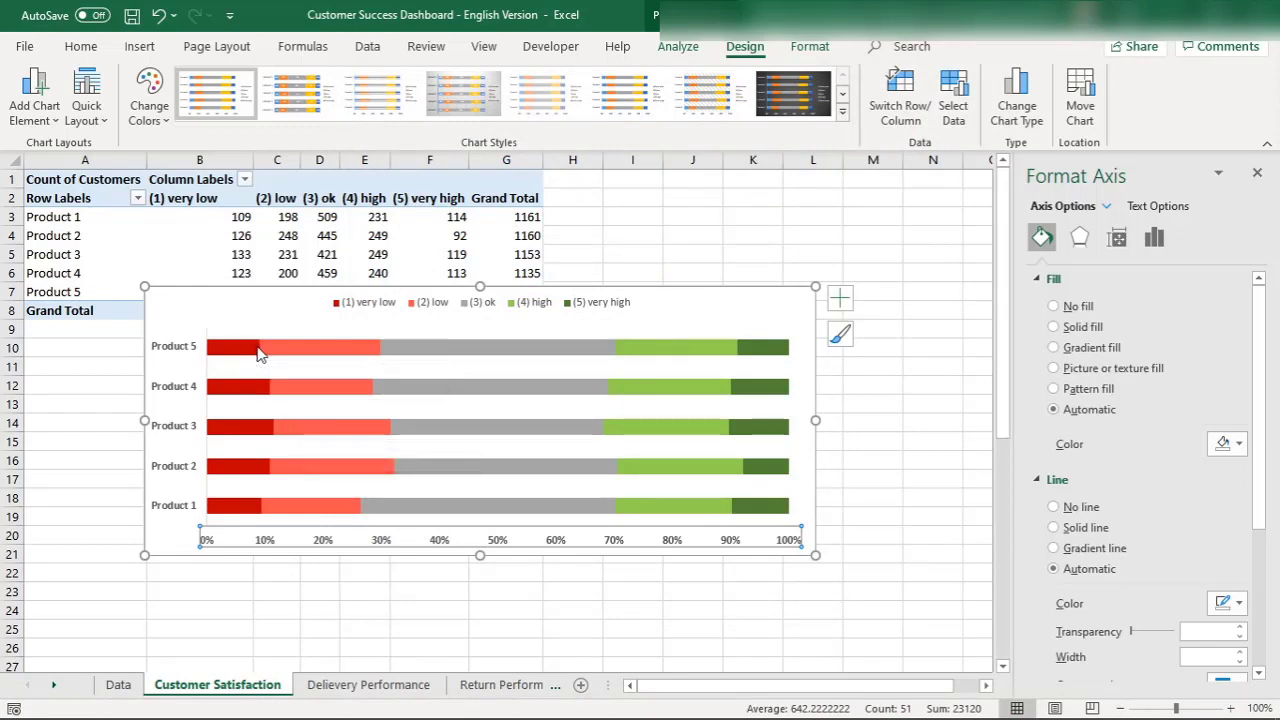
Try sorting the PivotTable's product row labels A to Z, and set their sort order to Z to A instead
{"action": "left_click", "coordinate": [137, 198]}
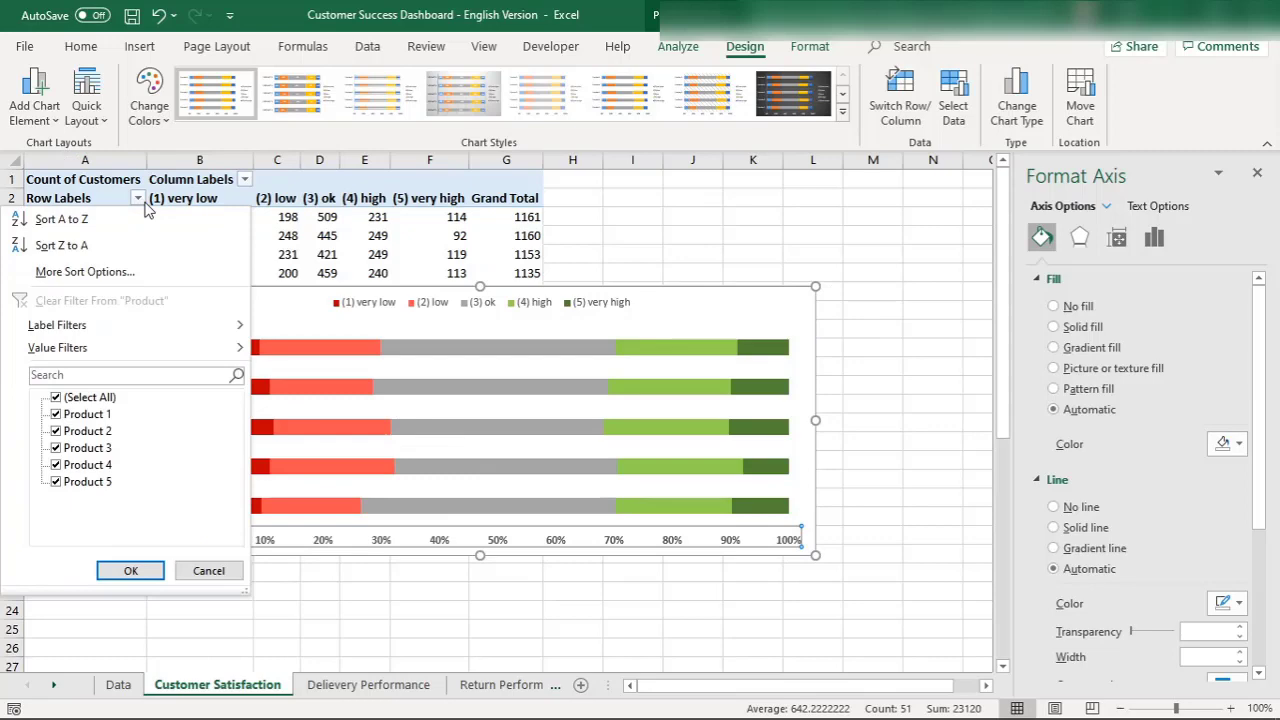
{"action": "left_click", "coordinate": [92, 222]}
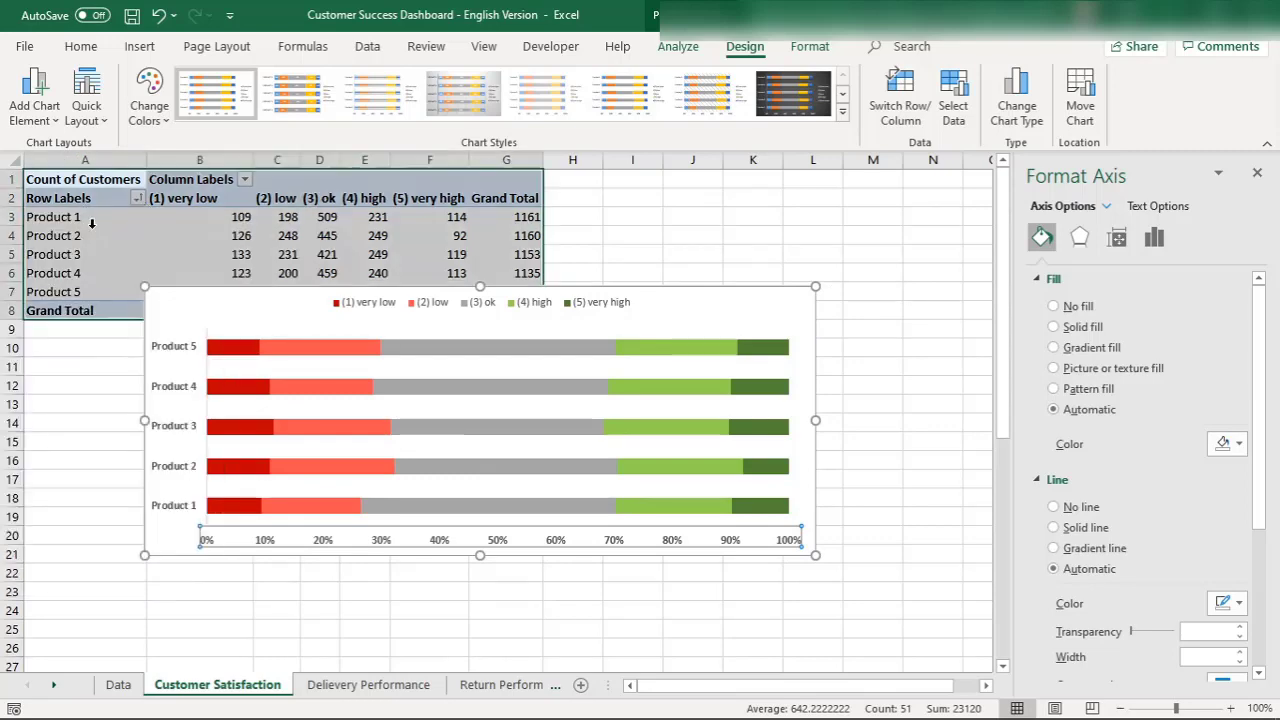
{"action": "left_click", "coordinate": [137, 198]}
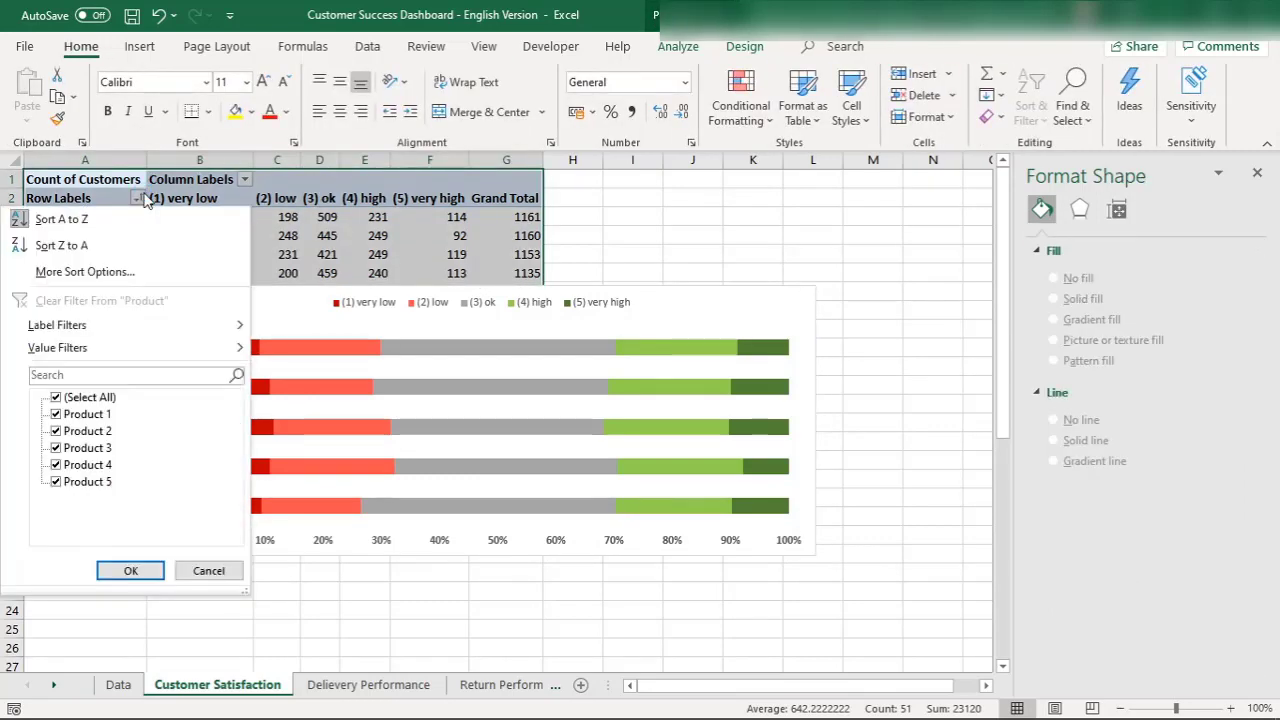
{"action": "left_click", "coordinate": [62, 246]}
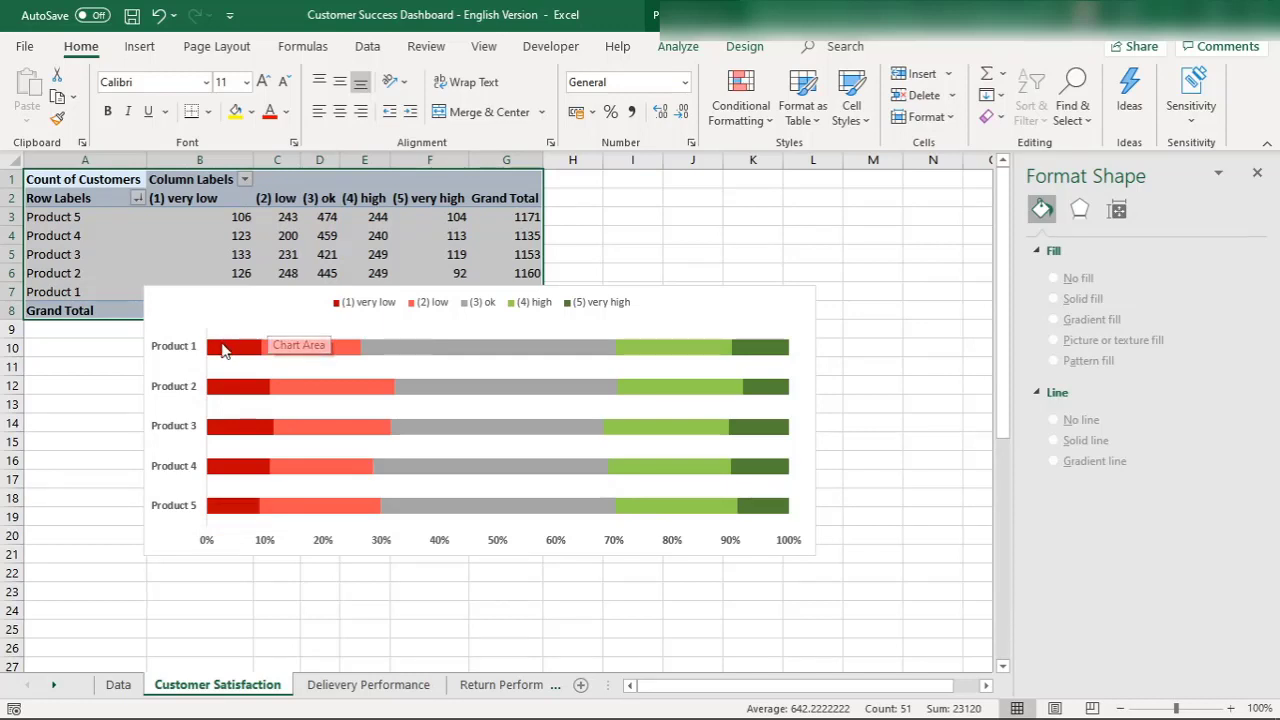
Inspect the very low and very high segments of the chart's Product 1 bar and select the whole chart area
{"action": "mouse_move", "coordinate": [234, 352]}
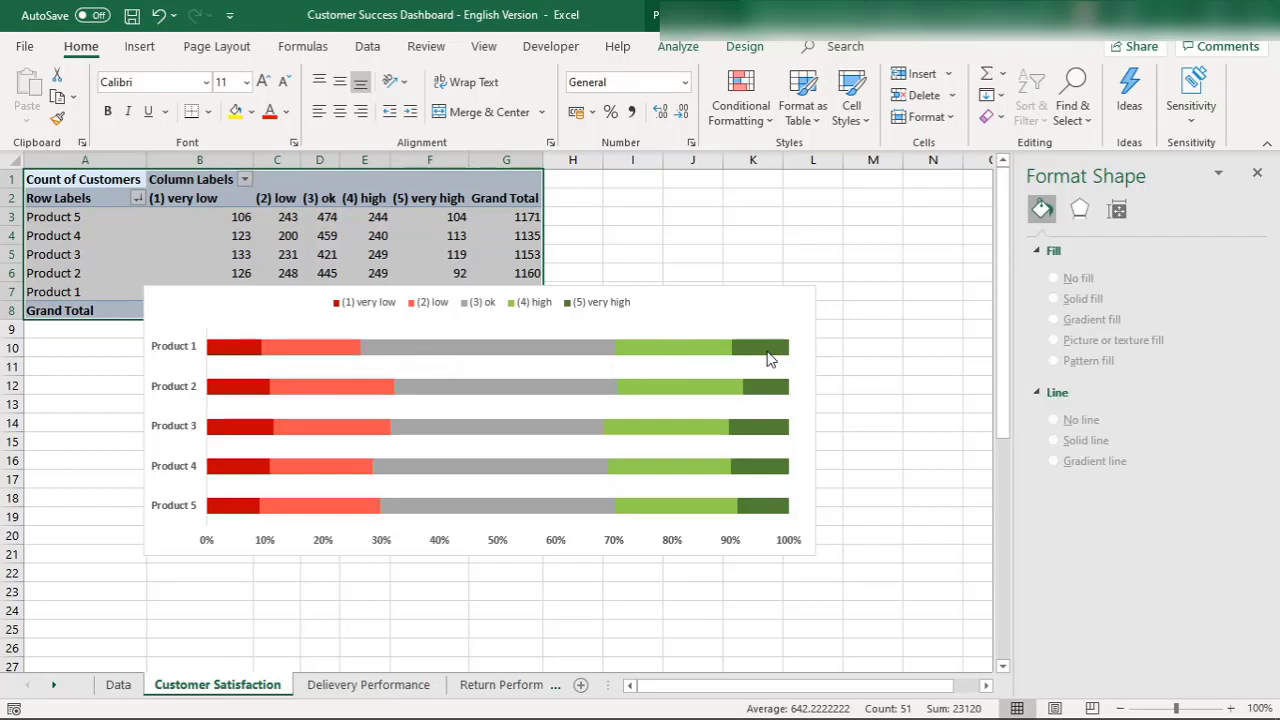
{"action": "mouse_move", "coordinate": [758, 357]}
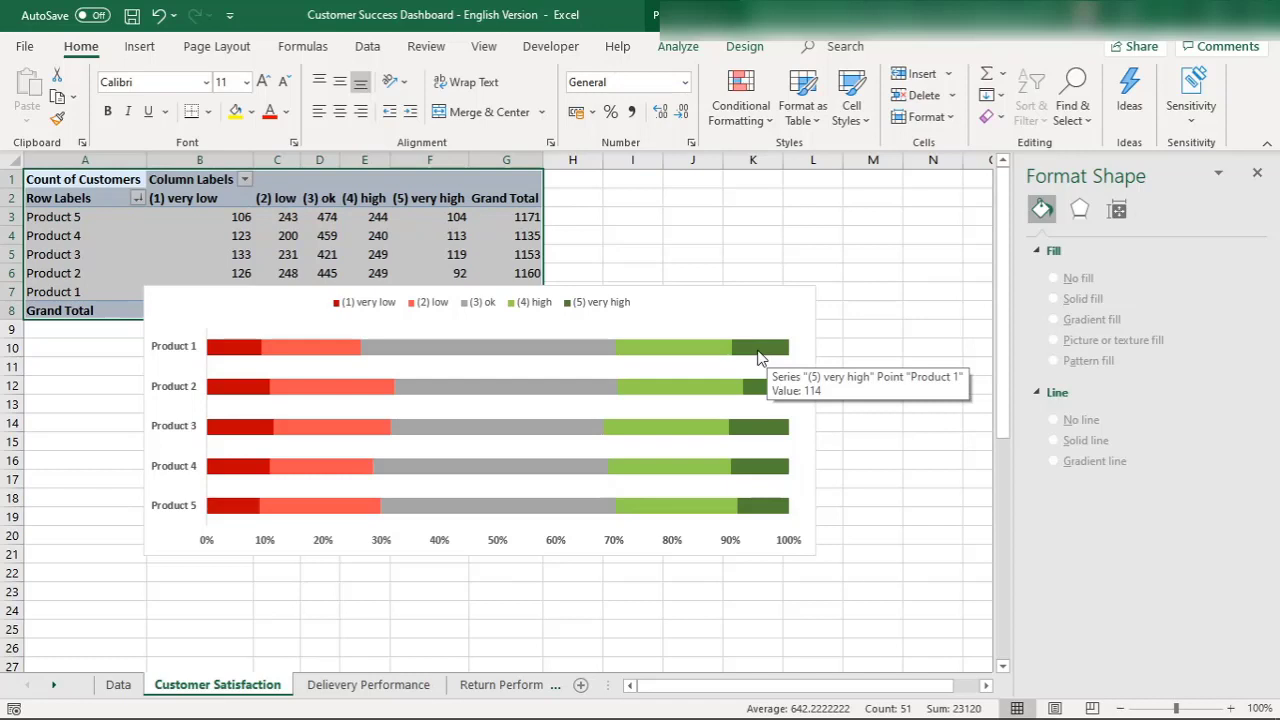
{"action": "left_click", "coordinate": [762, 290]}
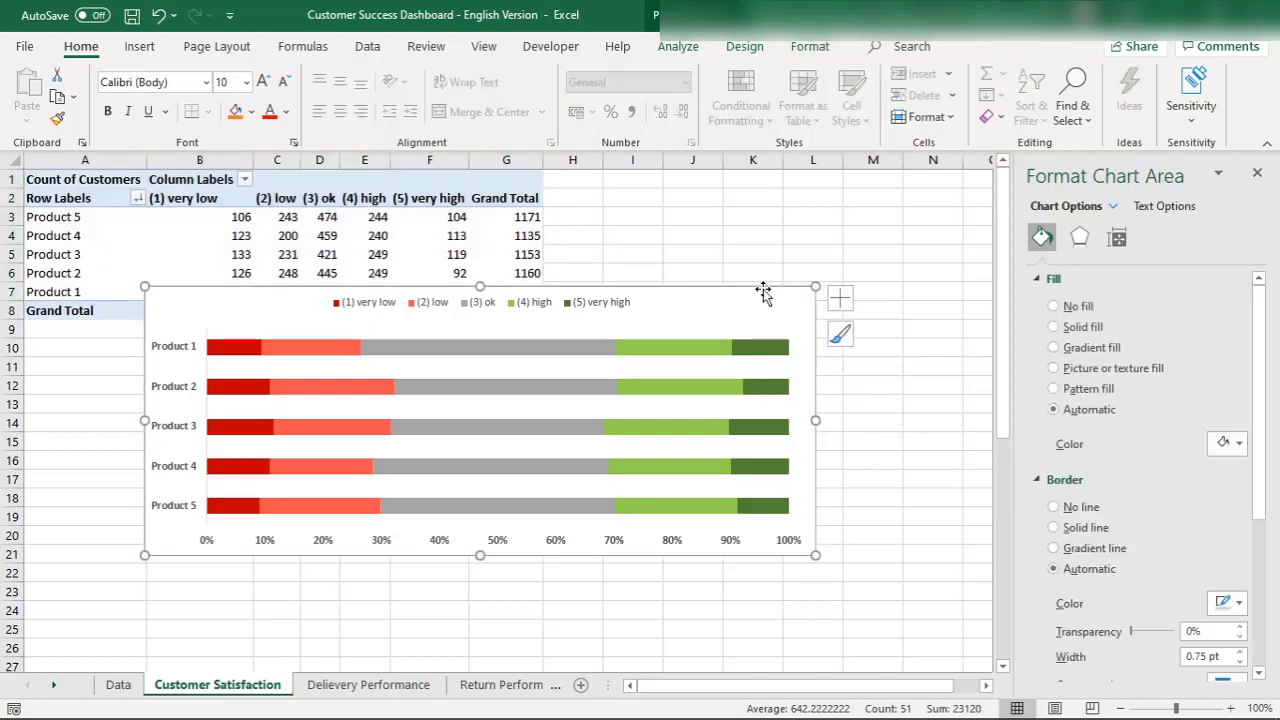